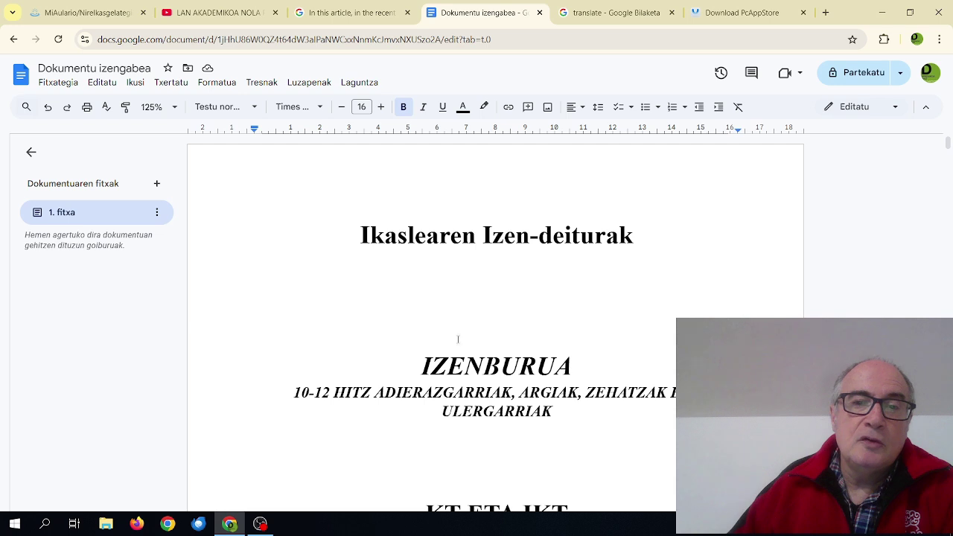
Step: Review the cover page's student name, title, subject, year, logo, teacher and faculty lines
scroll(501, 366, "down", 1)
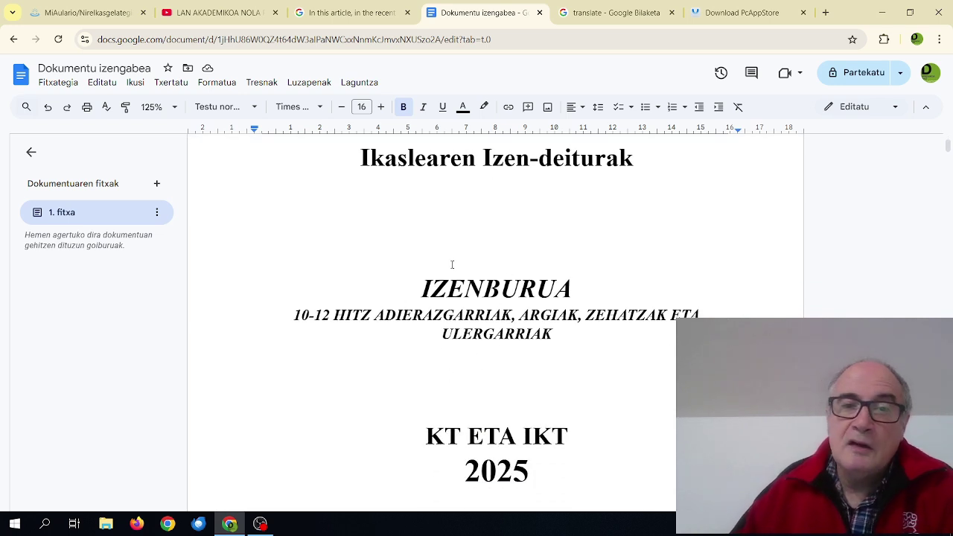
scroll(481, 316, "down", 2)
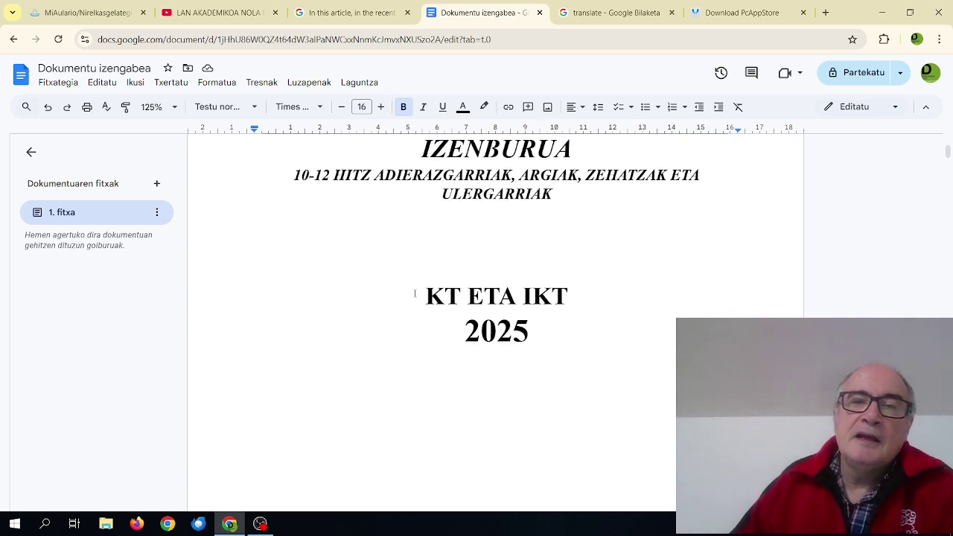
scroll(438, 206, "up", 1)
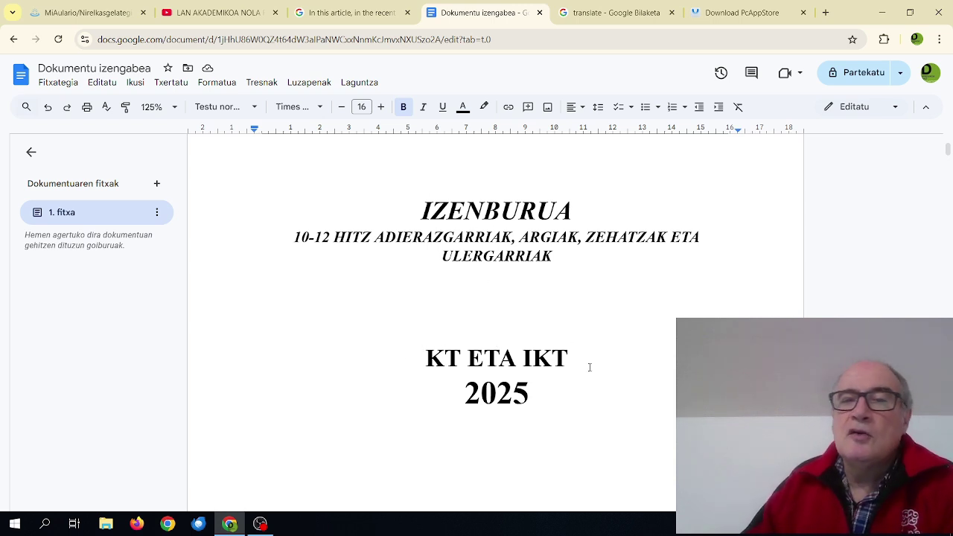
scroll(433, 323, "down", 1)
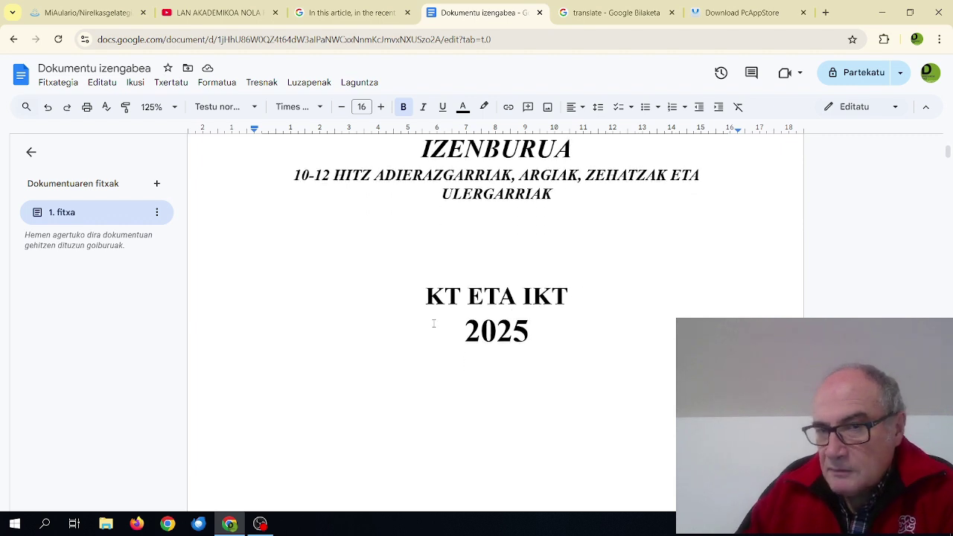
scroll(318, 286, "down", 5)
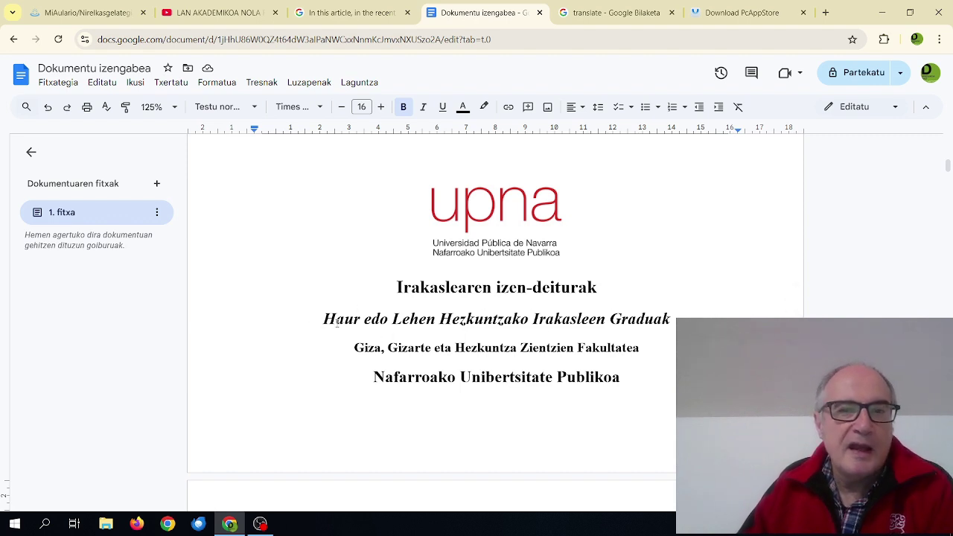
scroll(325, 327, "down", 3)
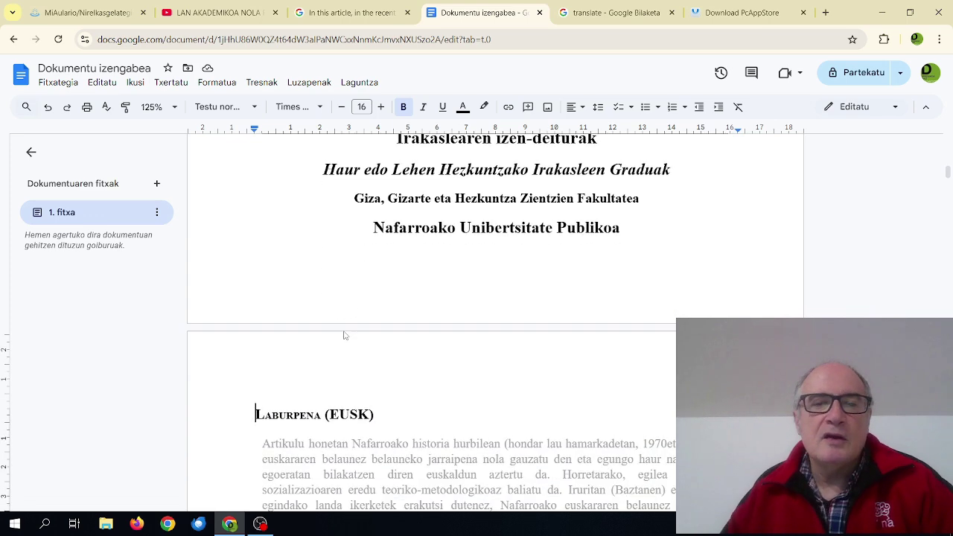
scroll(326, 257, "up", 2)
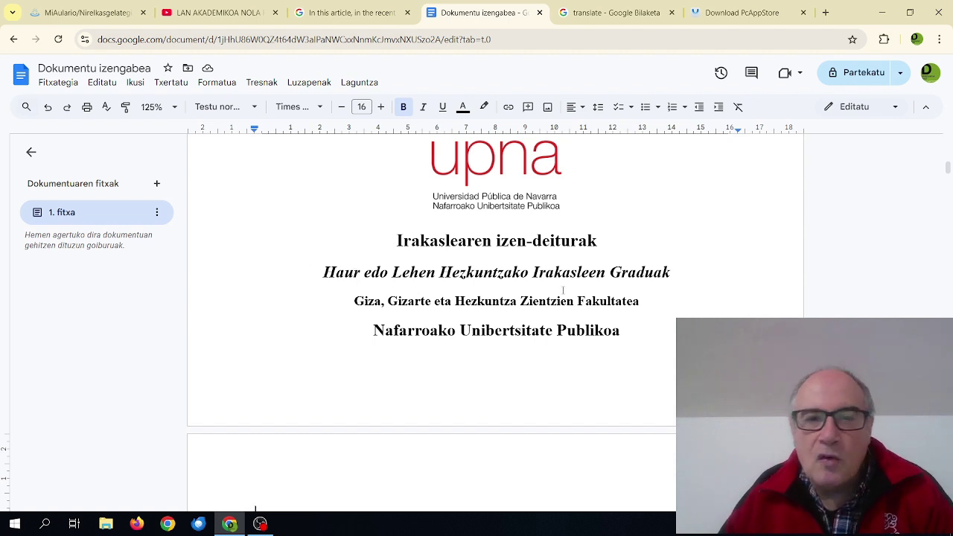
scroll(570, 286, "down", 1)
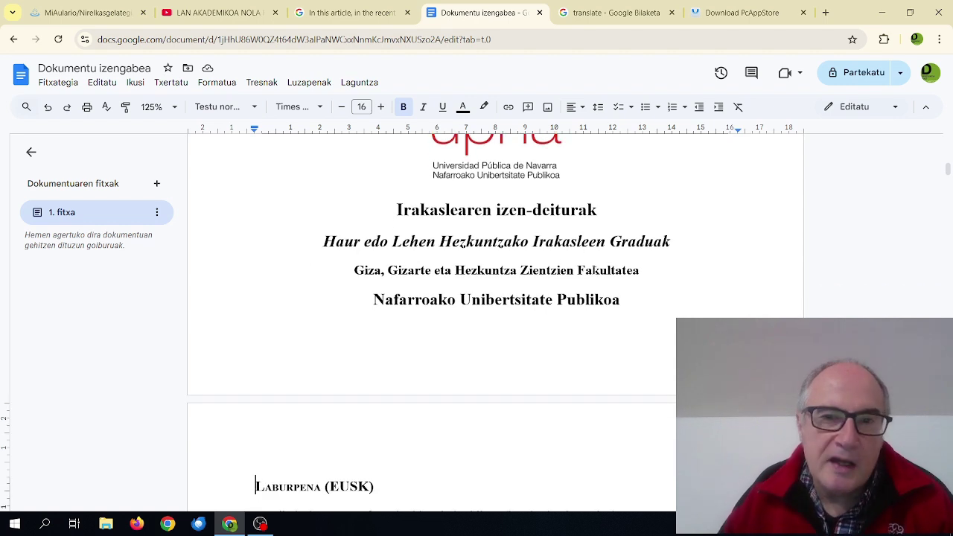
Step: Examine the Basque, French, English and Spanish abstracts with their keywords, and the Aurkibidea outline
scroll(345, 287, "down", 5)
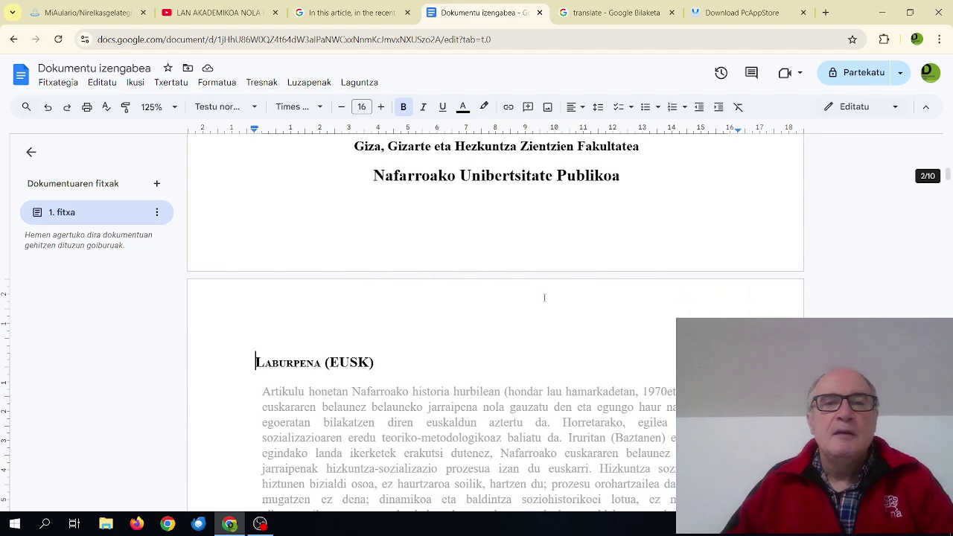
scroll(345, 288, "down", 4)
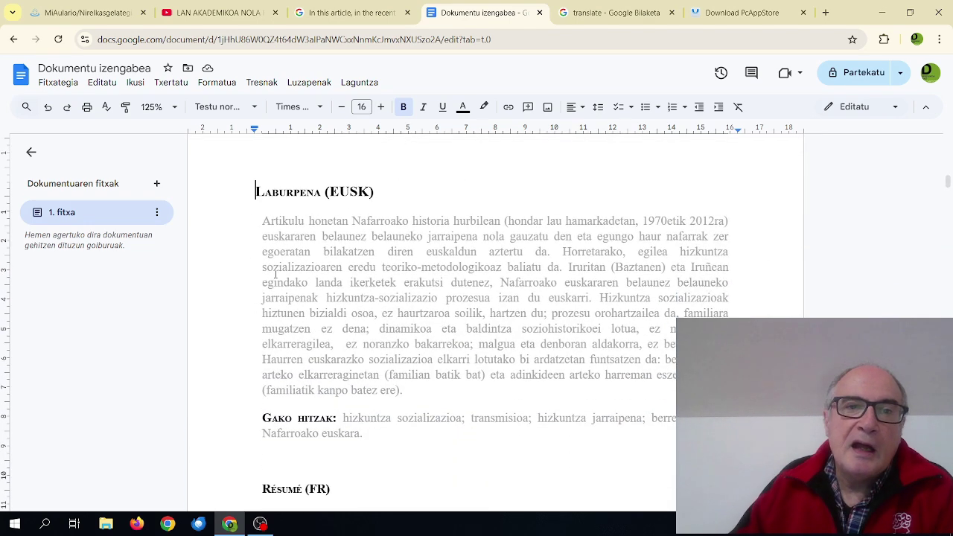
scroll(452, 299, "down", 5)
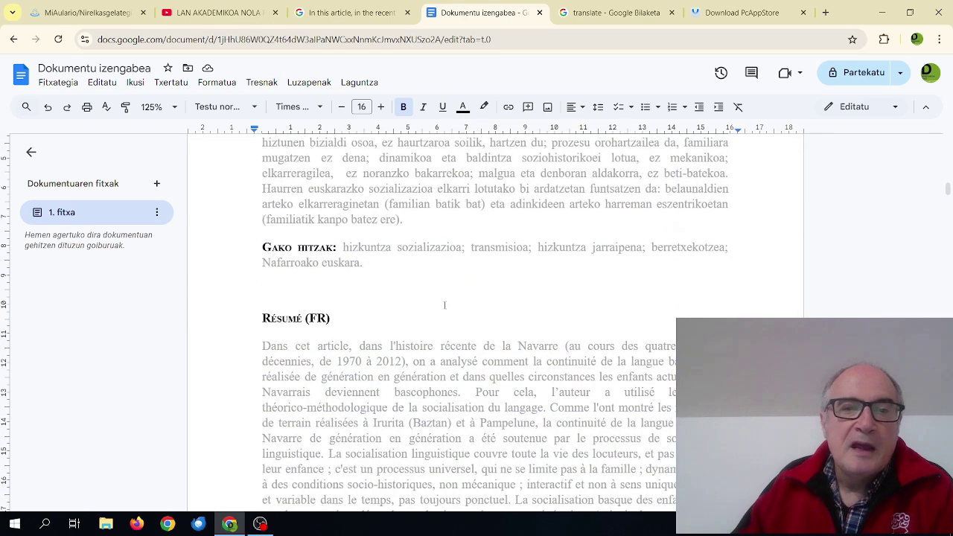
scroll(376, 218, "up", 5)
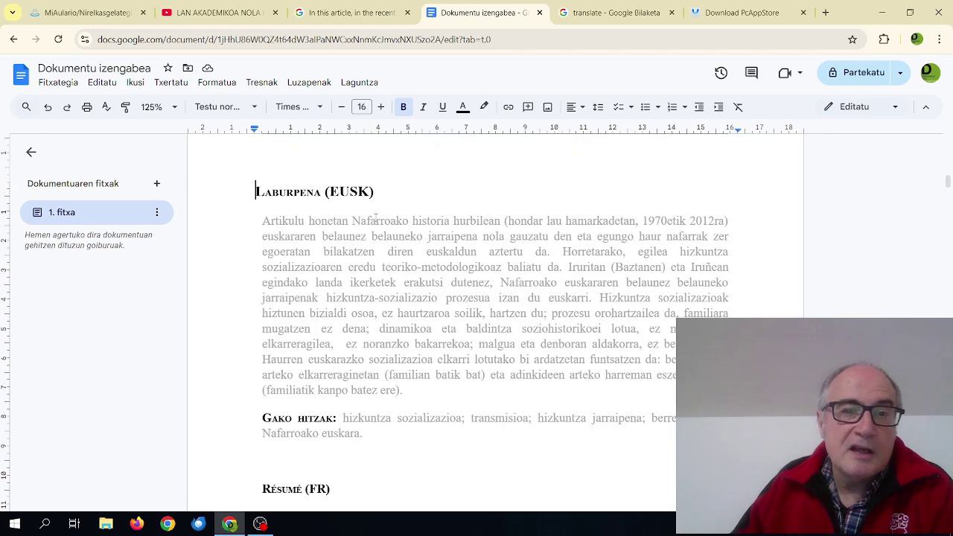
scroll(375, 217, "down", 9)
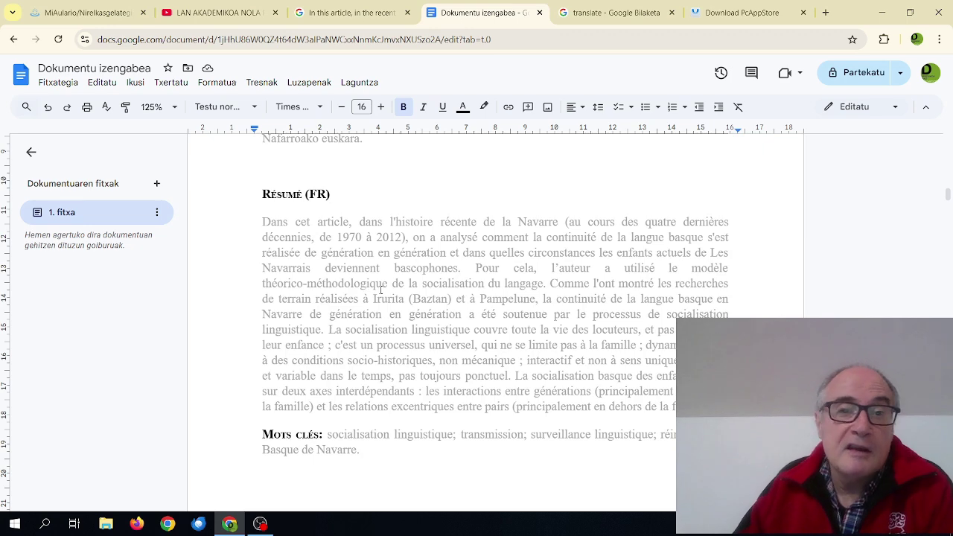
scroll(380, 290, "down", 8)
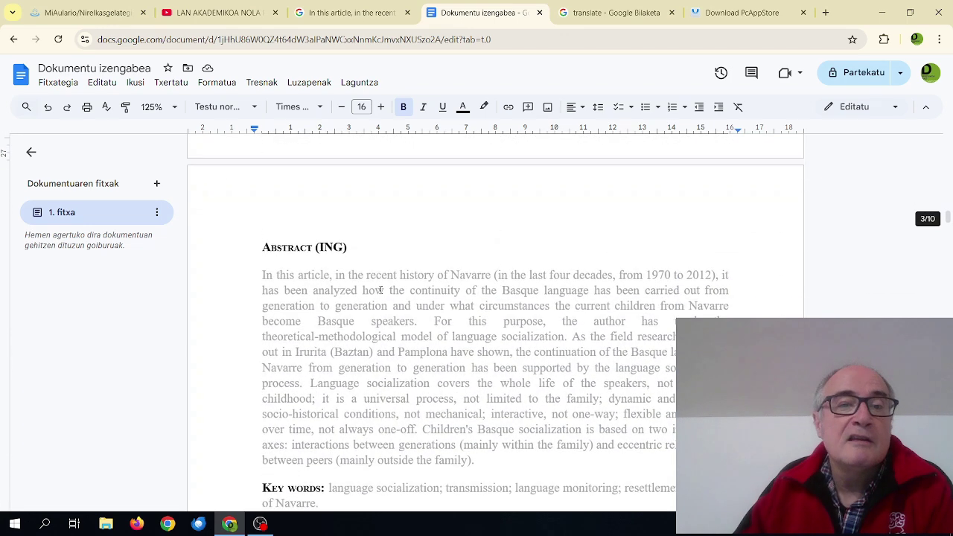
scroll(380, 290, "down", 6)
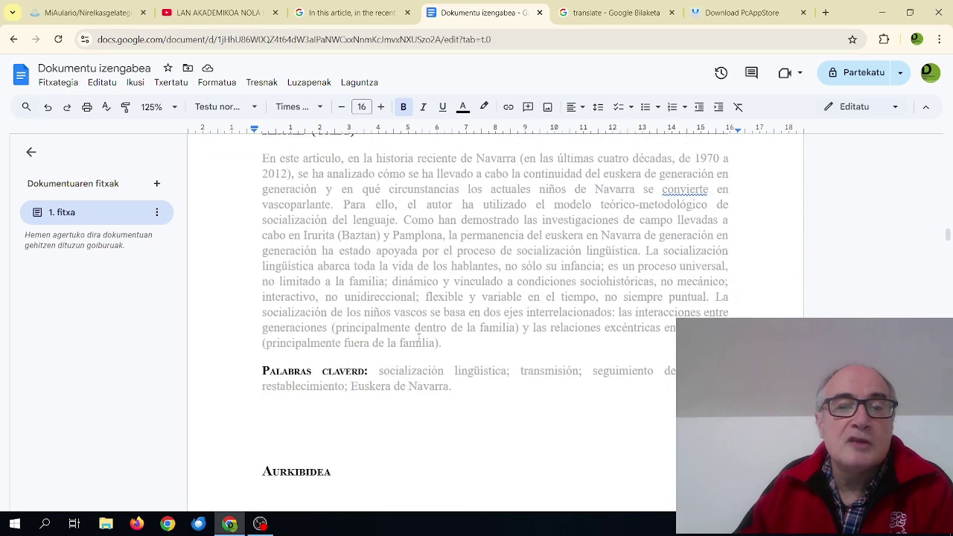
scroll(419, 339, "down", 2)
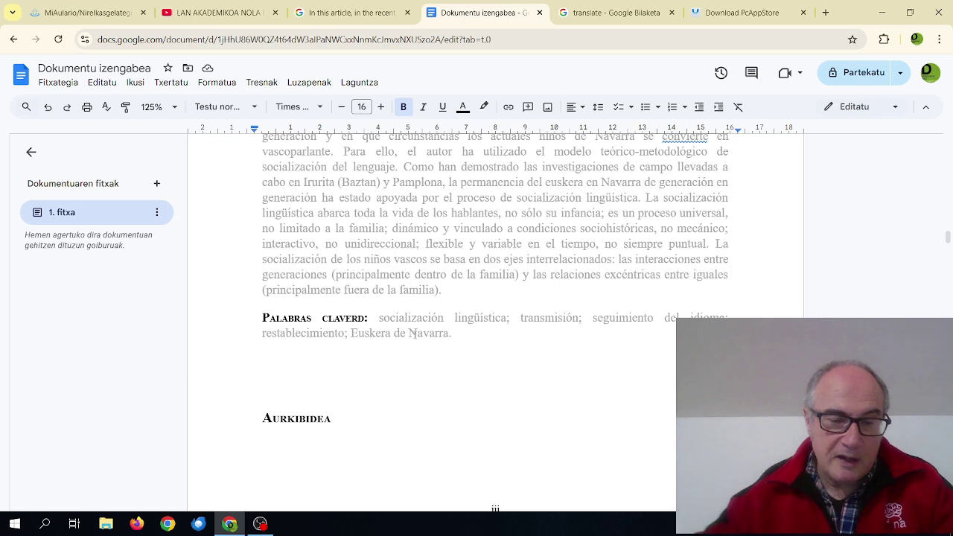
scroll(414, 335, "down", 4)
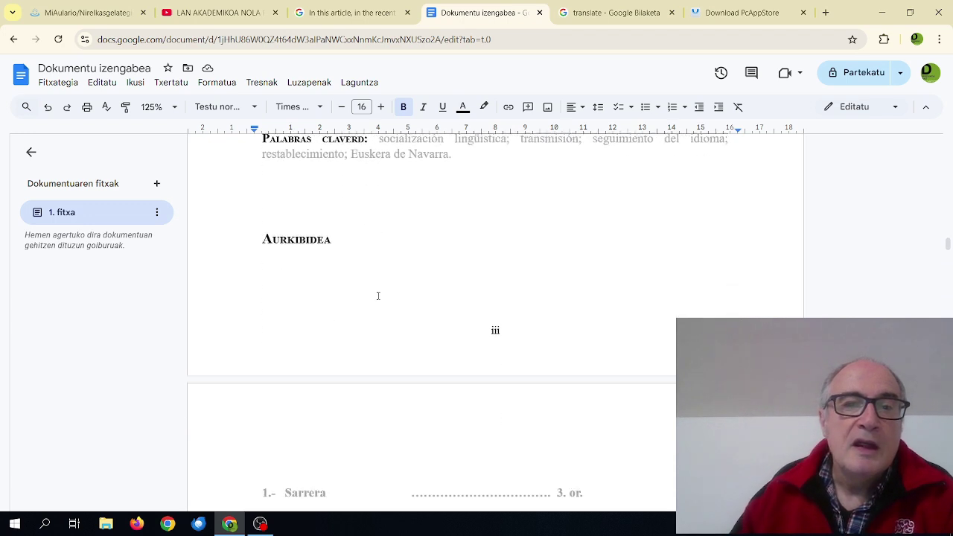
scroll(378, 296, "down", 3)
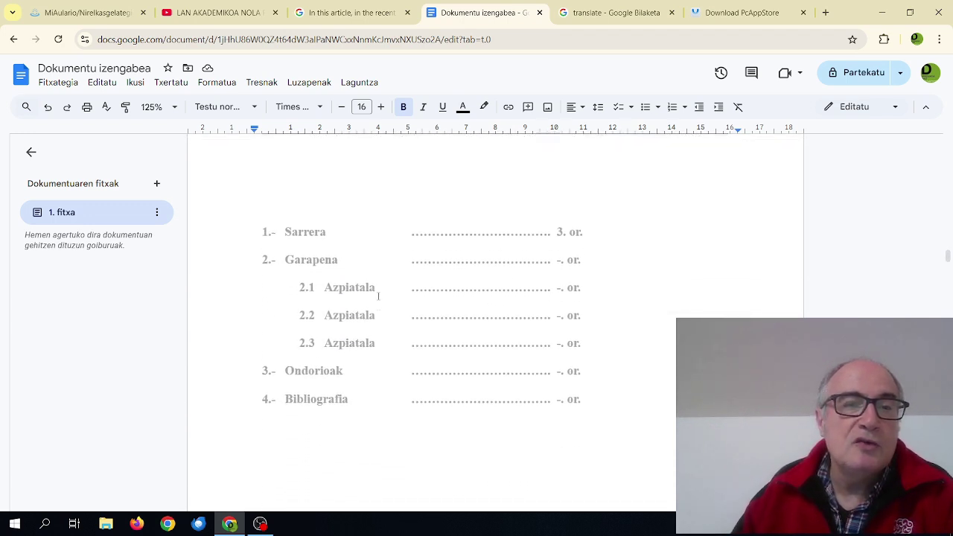
Step: Insert two blank lines above the Aurkibidea heading to push it onto the same page as its contents list
scroll(333, 265, "up", 4)
scroll(332, 265, "up", 2)
left_click(276, 310)
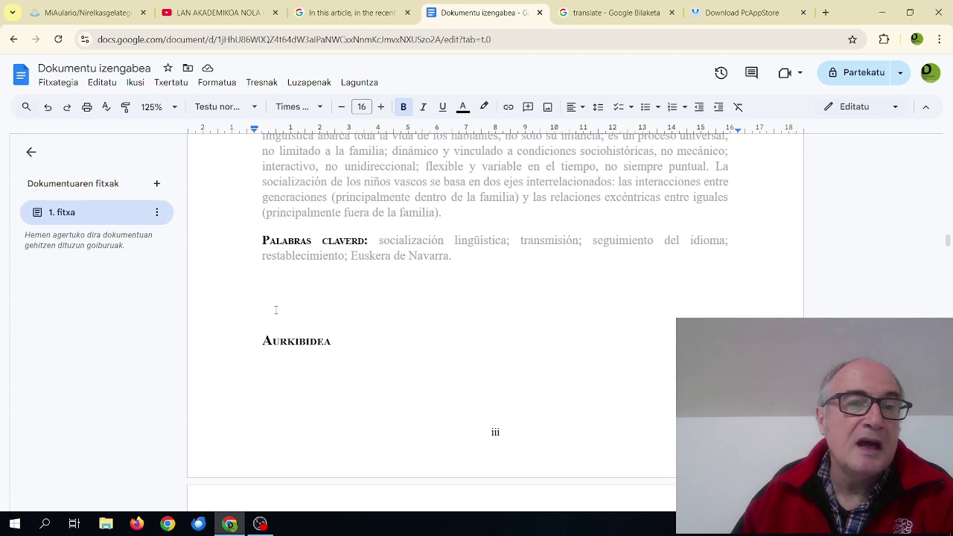
key("Return")
key("Return")
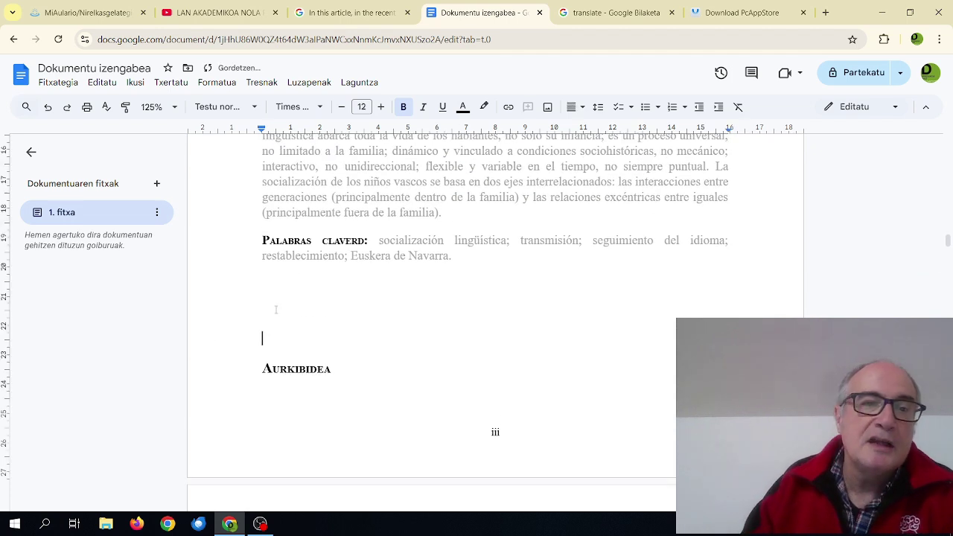
scroll(291, 305, "down", 3)
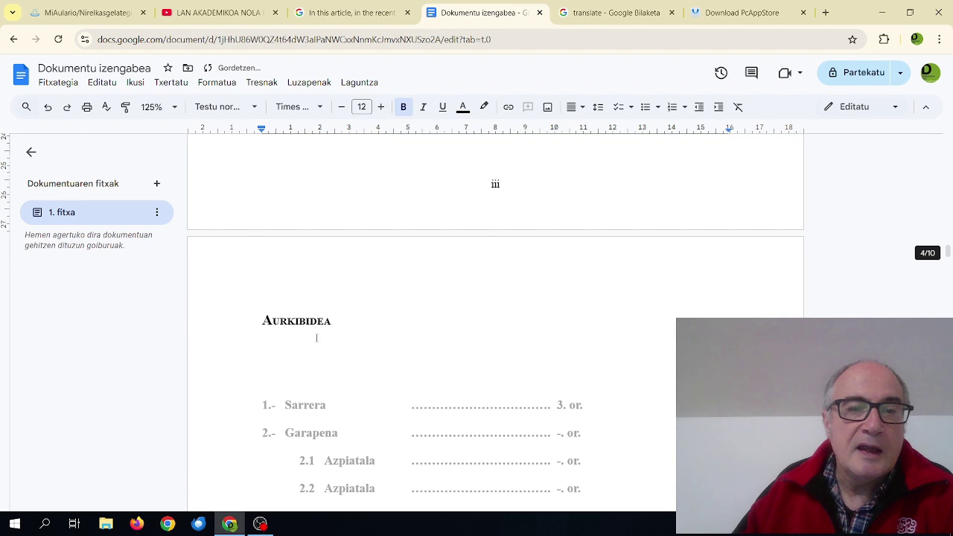
scroll(317, 328, "down", 1)
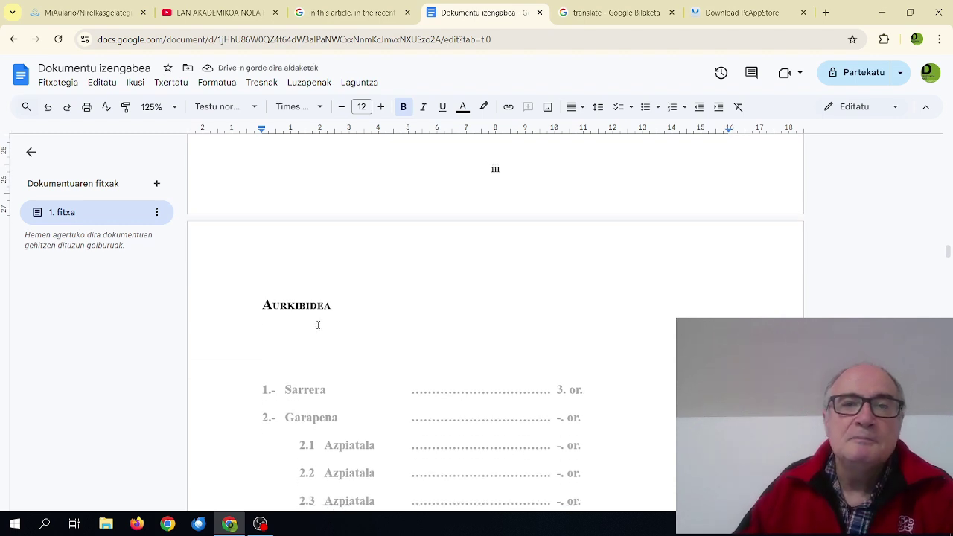
scroll(318, 325, "up", 4)
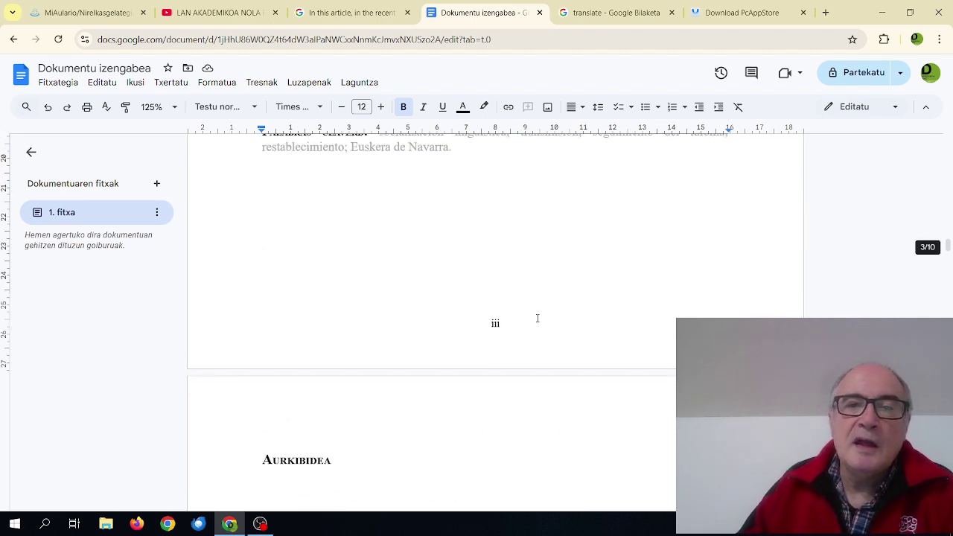
Step: Delete the "iii" page number from the page footer and return to the body text near the 1.- Sarrera heading
scroll(535, 328, "down", 12)
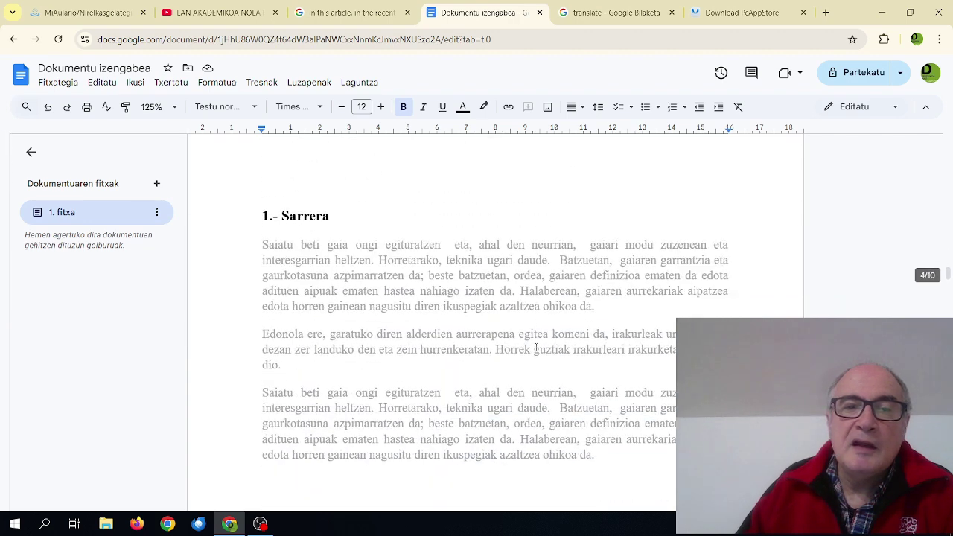
scroll(534, 348, "down", 10)
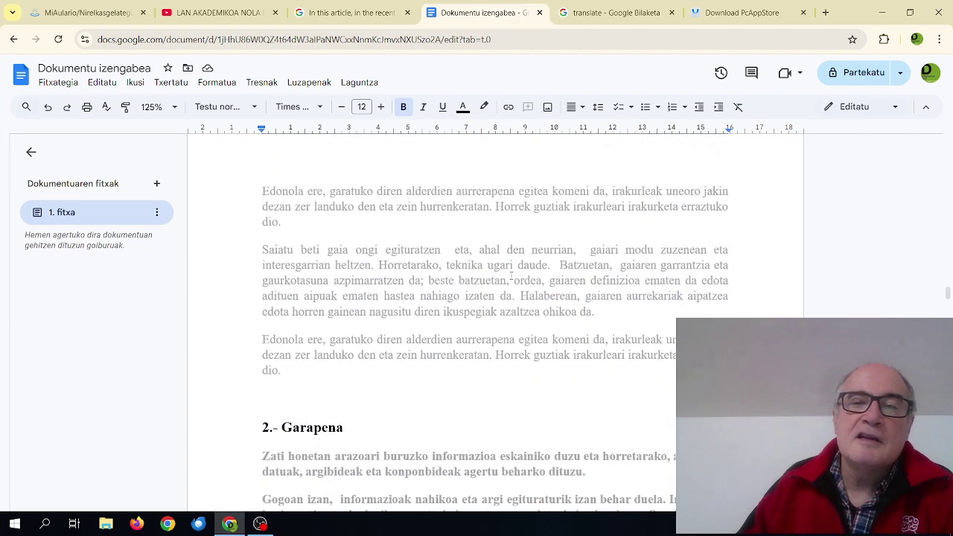
scroll(521, 327, "down", 12)
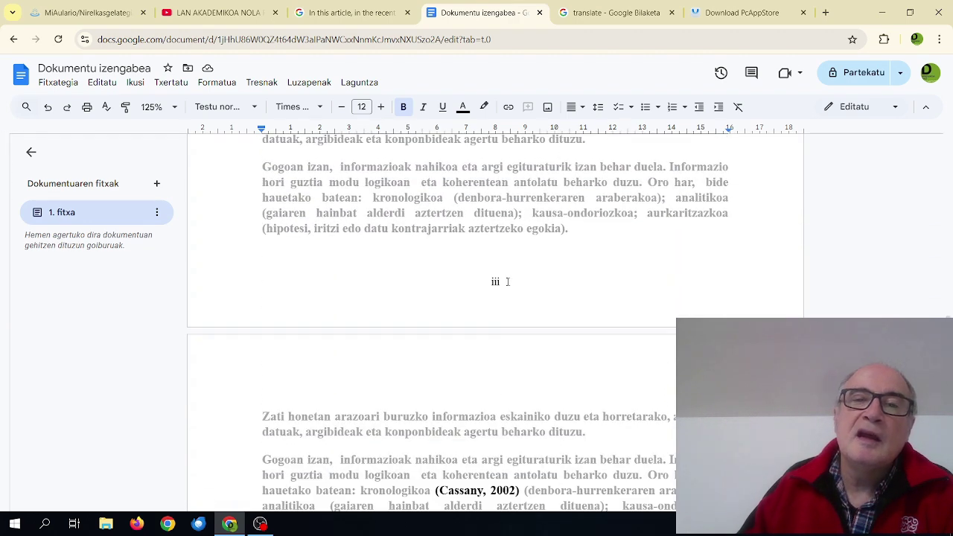
double_click(507, 283)
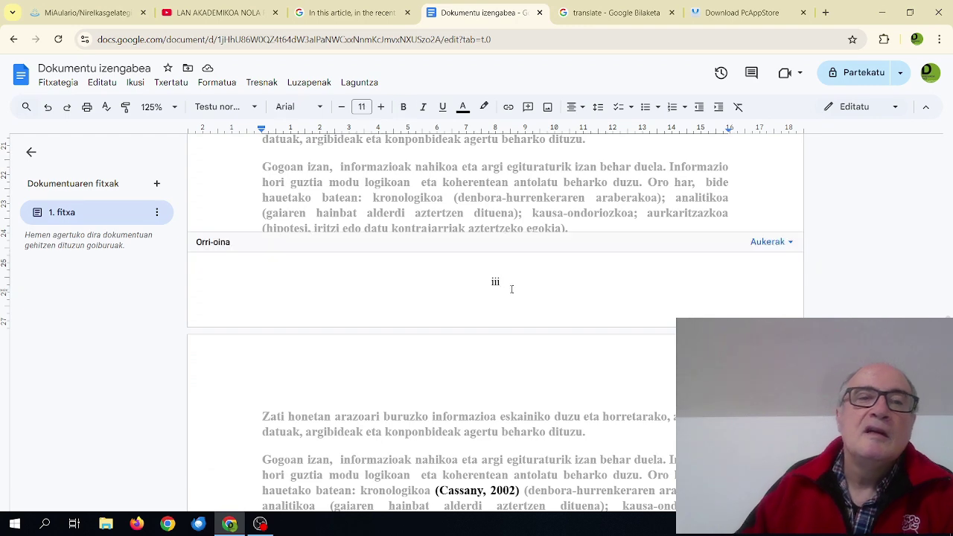
key("BackSpace")
key("BackSpace")
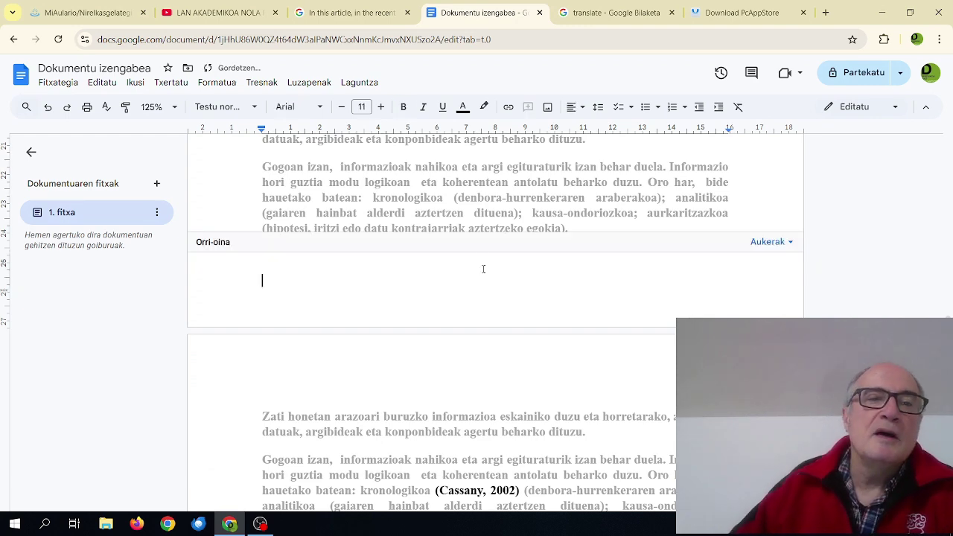
scroll(543, 304, "up", 12)
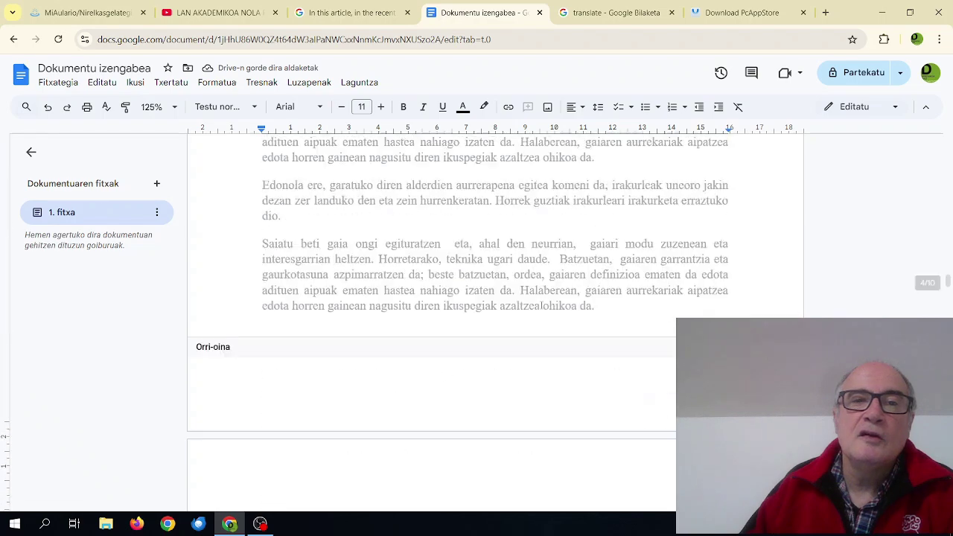
scroll(541, 305, "up", 15)
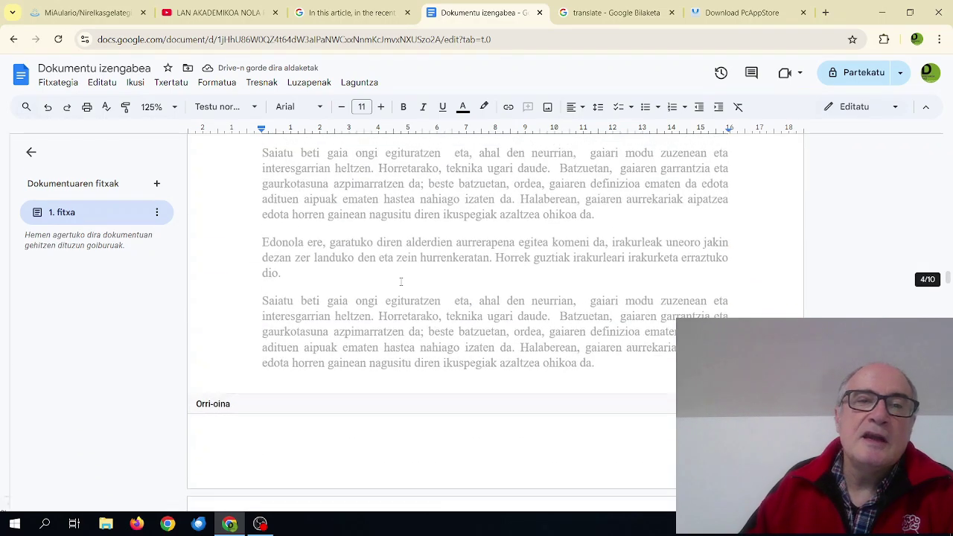
scroll(400, 282, "up", 5)
left_click(257, 286)
Step: Examine how the Sarrera and Garapena text flows across pages and the blank gap between the Aurkibidea list and the 1.- Sarrera heading
scroll(395, 313, "down", 1)
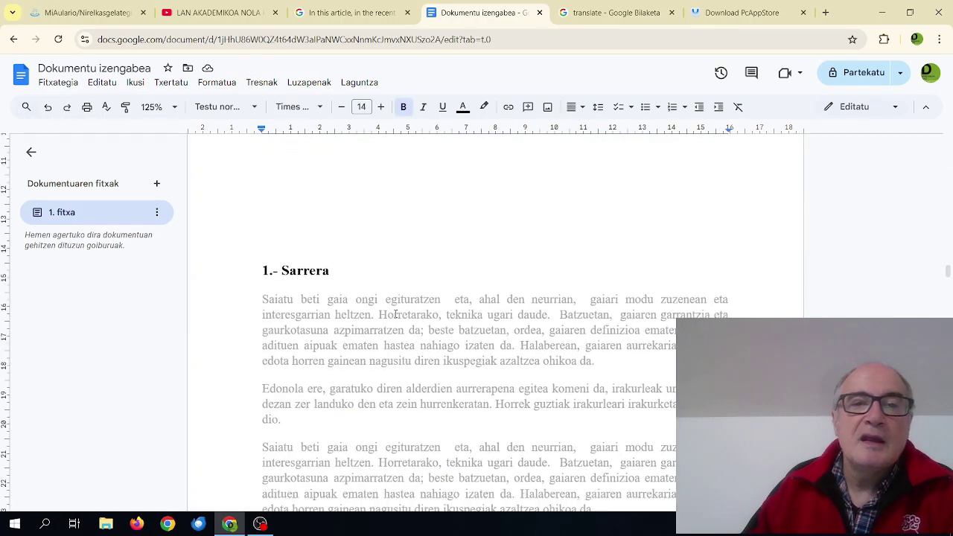
scroll(395, 313, "down", 10)
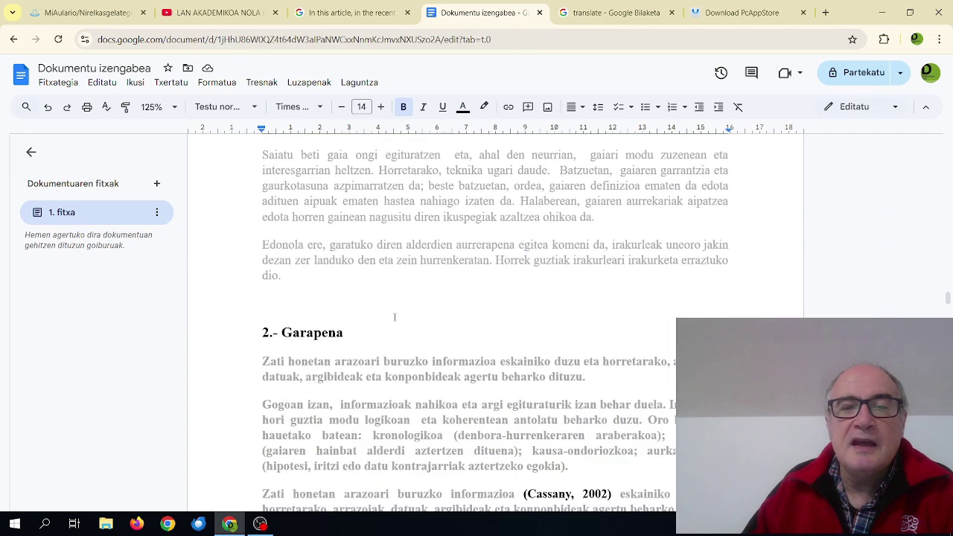
scroll(395, 316, "down", 5)
scroll(394, 317, "up", 7)
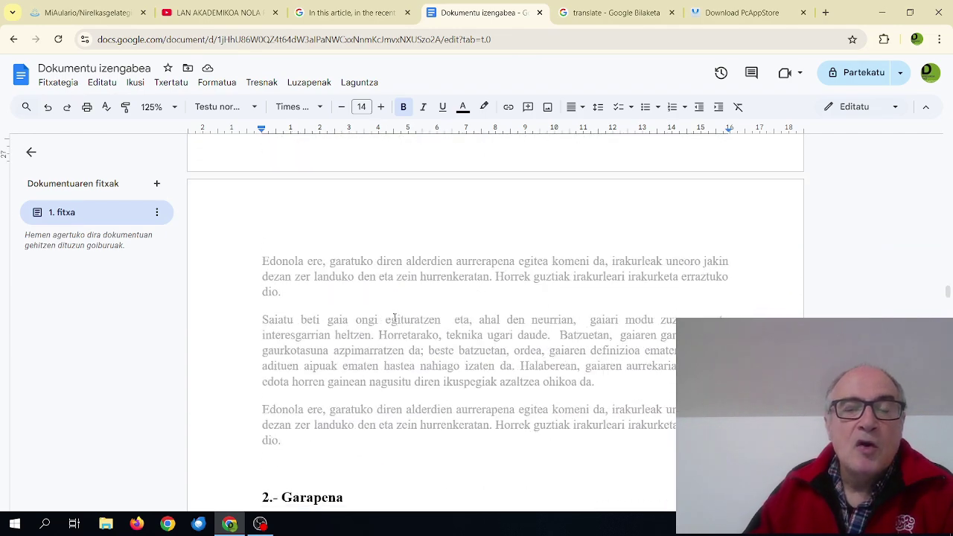
scroll(394, 317, "up", 7)
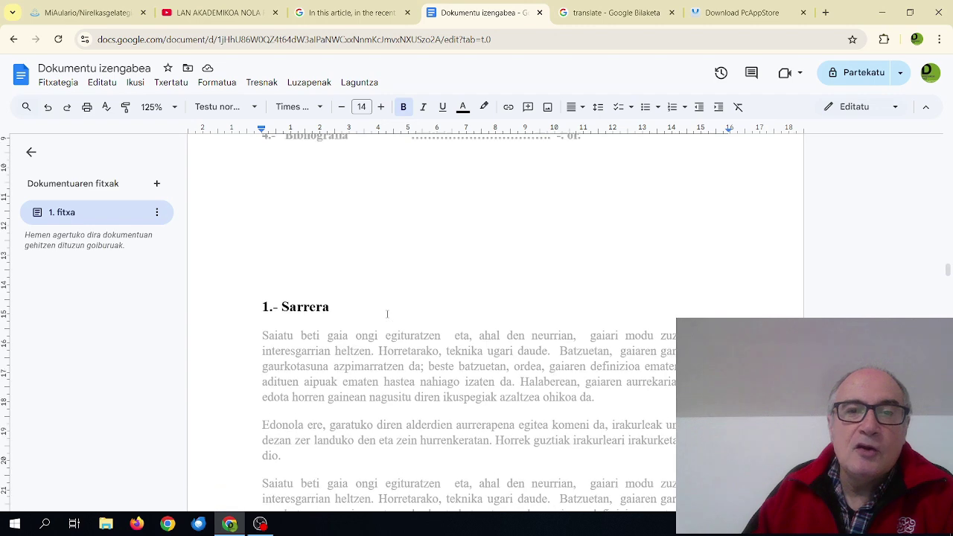
scroll(387, 314, "up", 2)
left_click(283, 346)
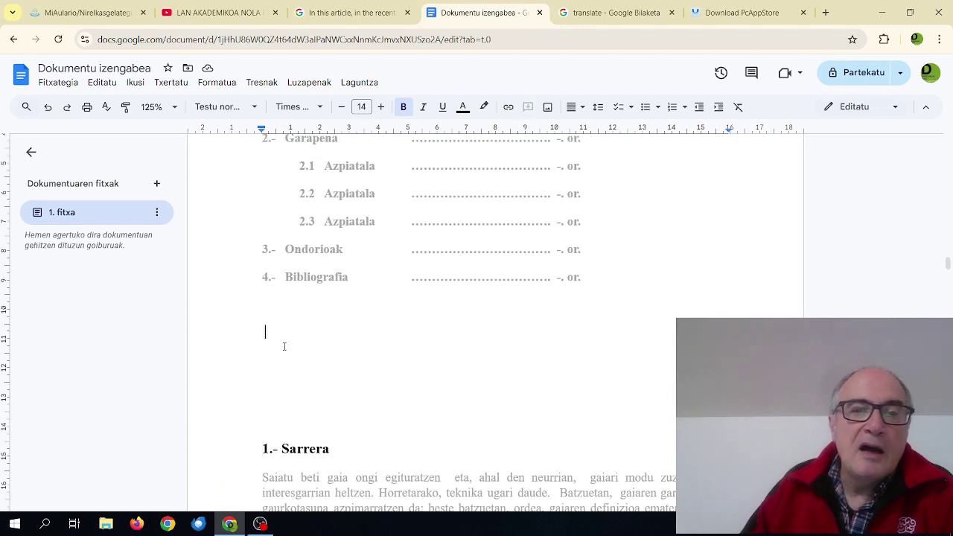
scroll(243, 337, "up", 4)
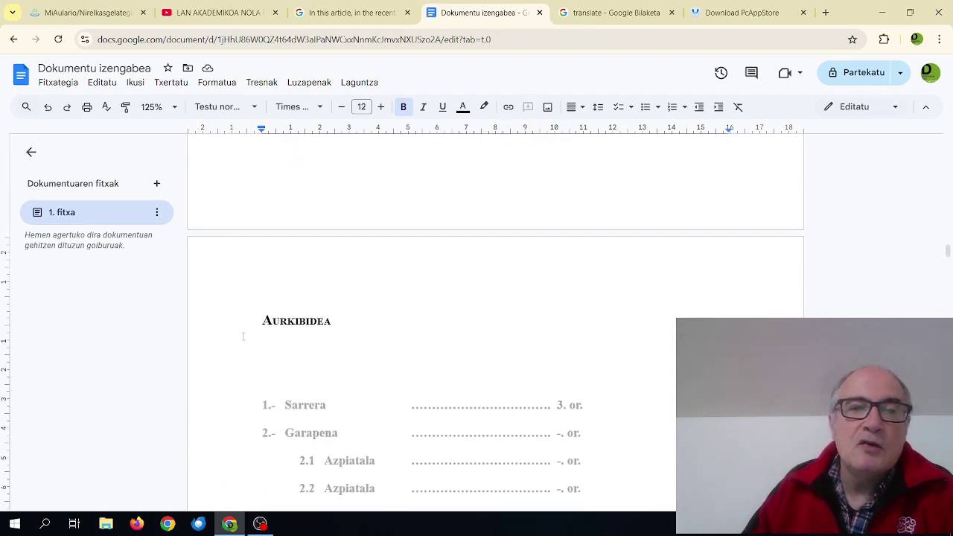
scroll(243, 337, "down", 6)
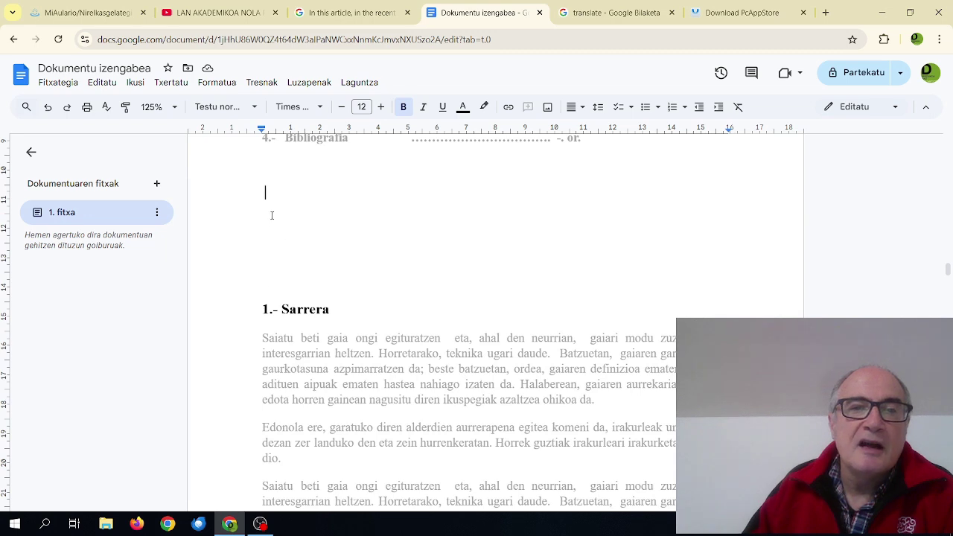
left_click(271, 216)
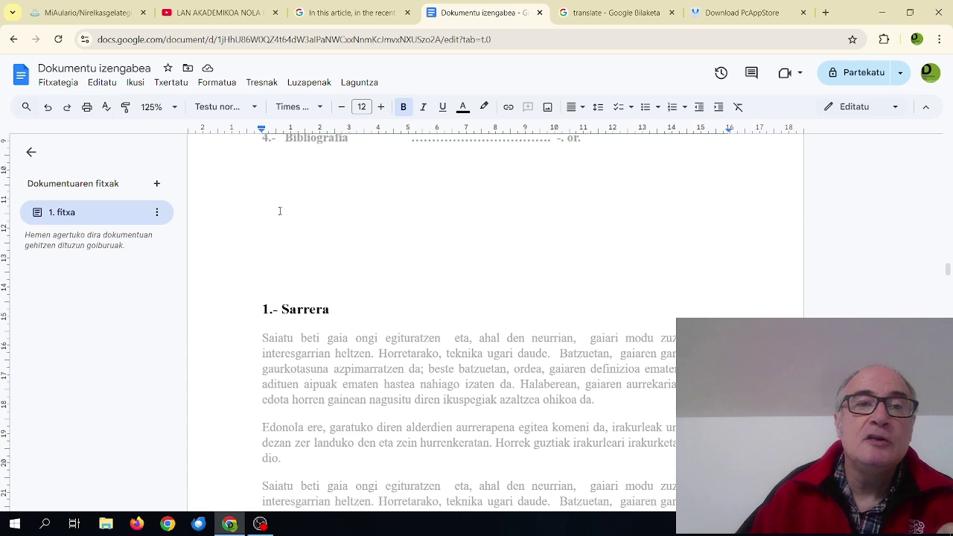
left_click_drag(264, 220, 529, 213)
left_click(538, 212)
Step: Review the page layout from the cover through the Basque, French, English and Spanish abstracts to the Aurkibidea page
scroll(462, 228, "up", 15)
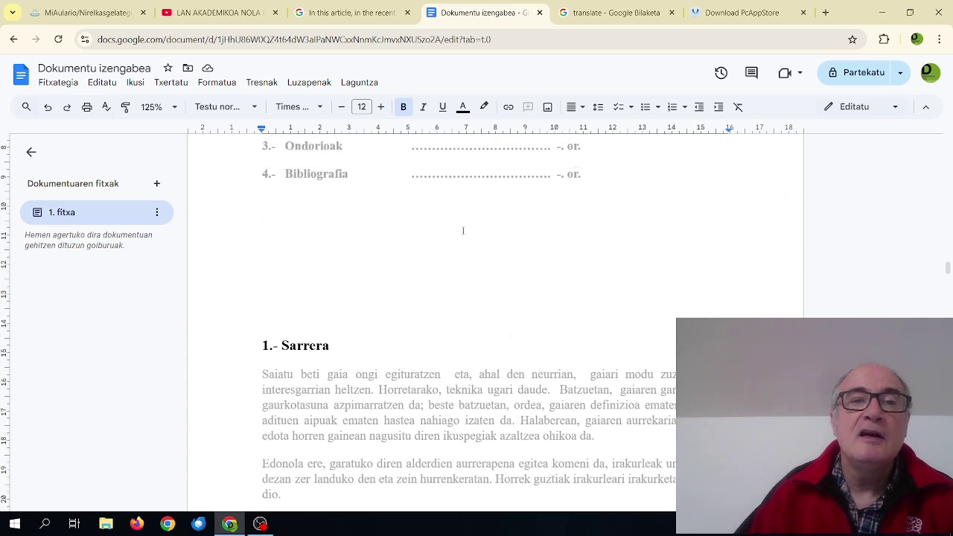
scroll(456, 235, "up", 15)
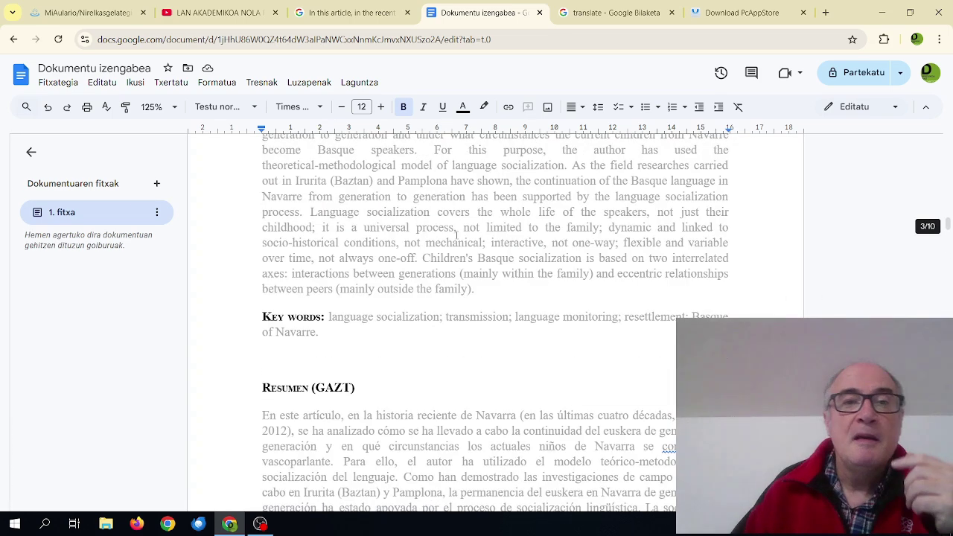
scroll(457, 235, "up", 10)
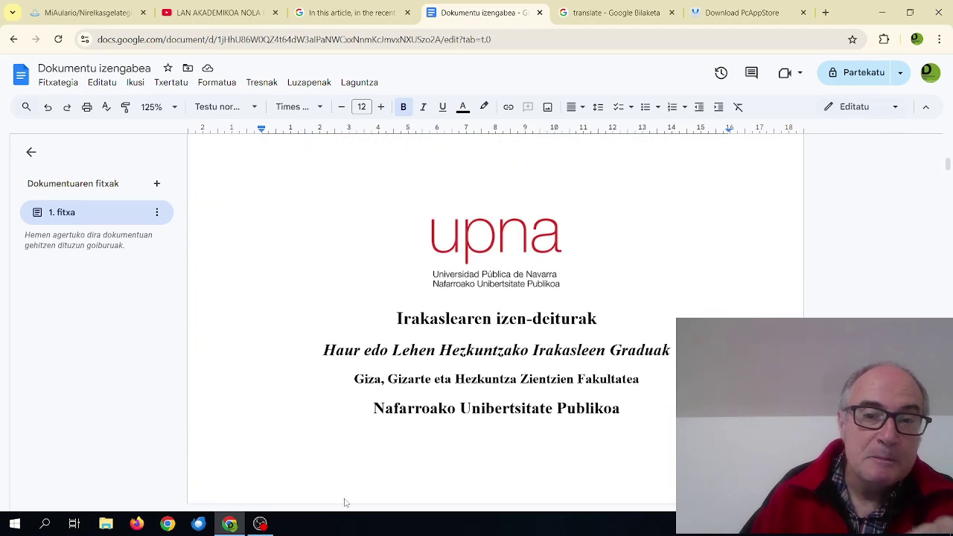
scroll(353, 457, "down", 5)
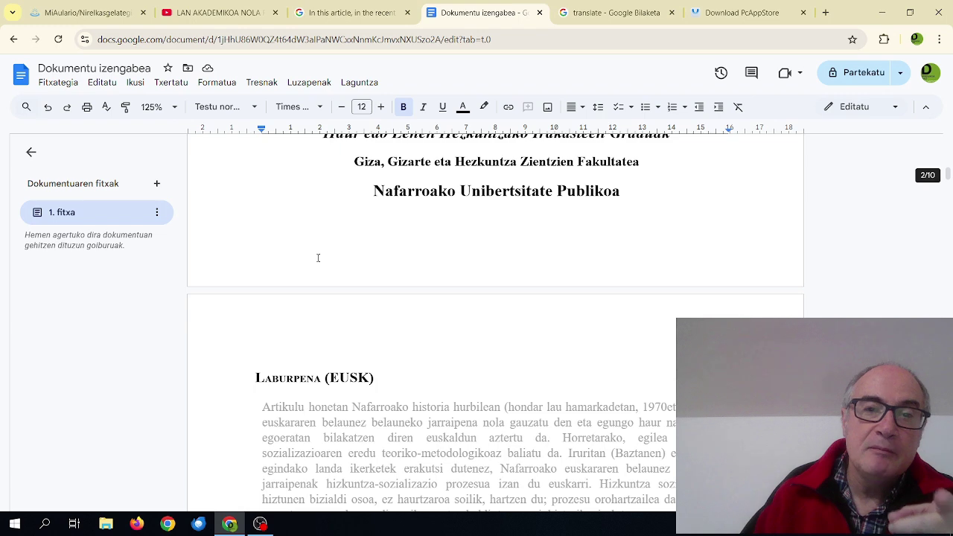
scroll(442, 242, "down", 7)
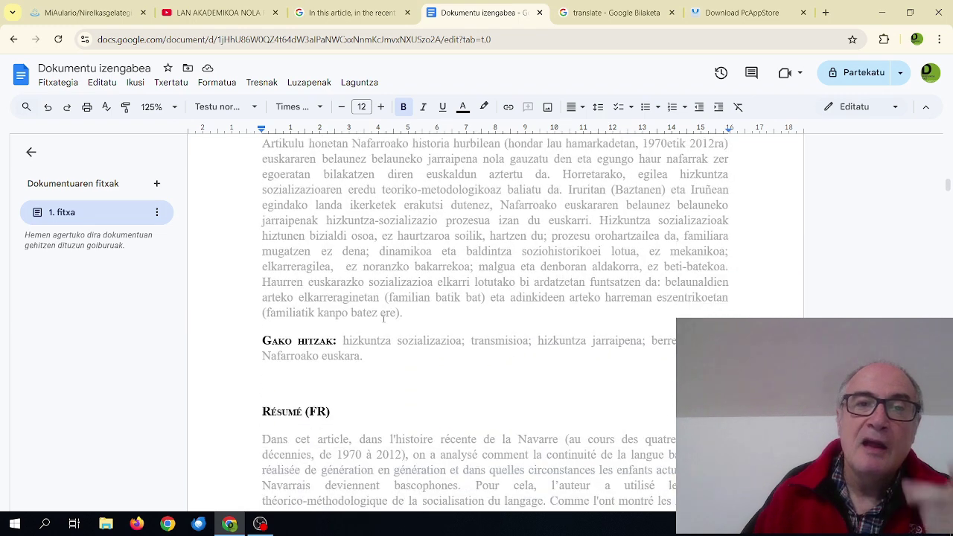
scroll(382, 319, "down", 5)
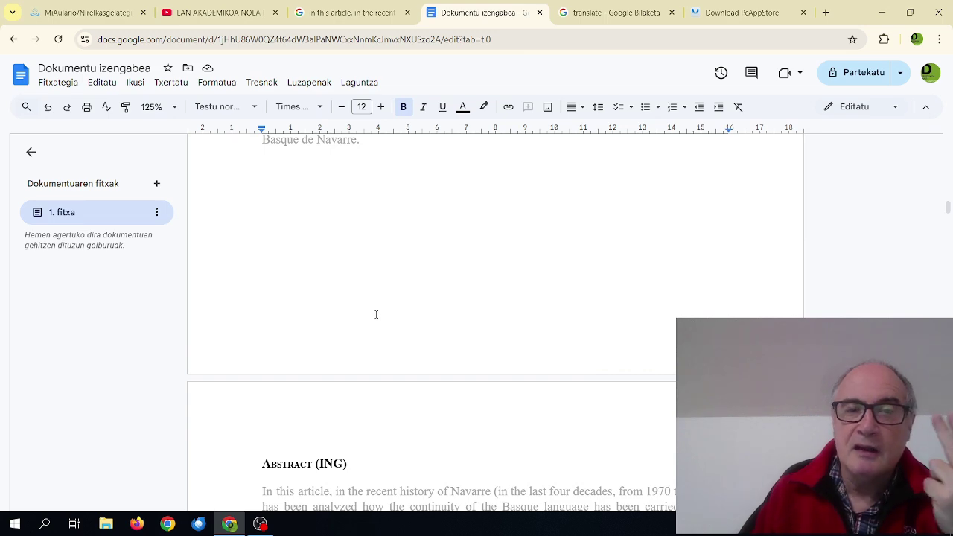
scroll(376, 314, "down", 6)
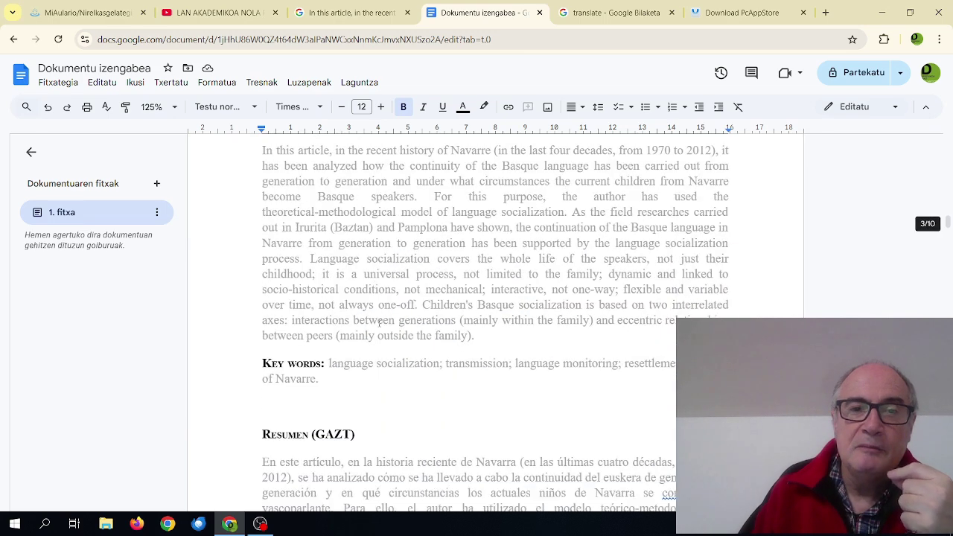
scroll(385, 335, "down", 5)
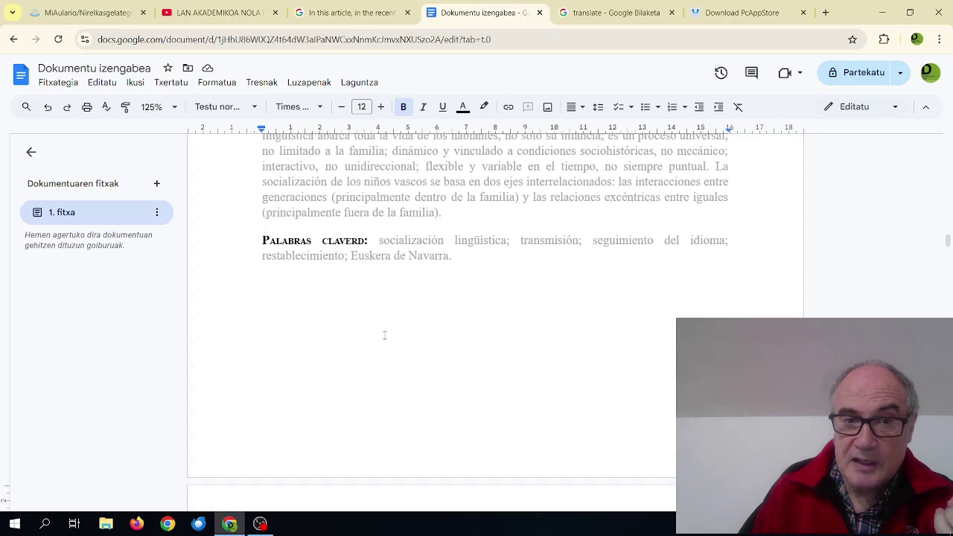
scroll(422, 342, "down", 3)
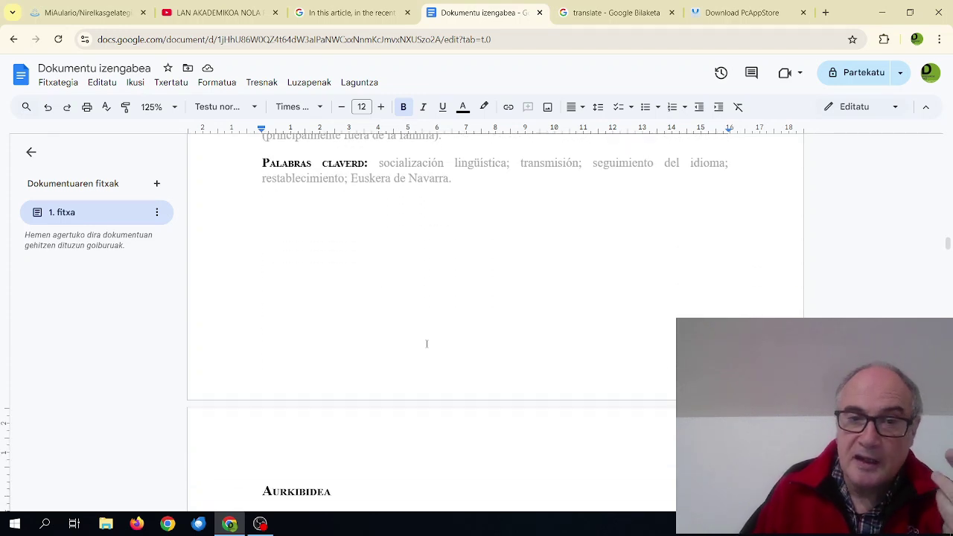
scroll(426, 343, "down", 4)
scroll(406, 334, "up", 2)
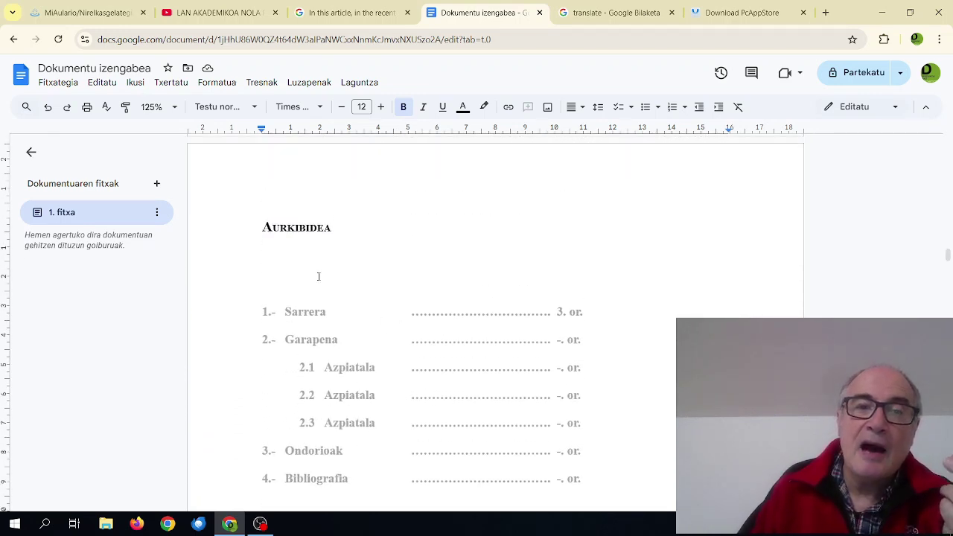
Step: Inspect the page breaks from the Aurkibidea list through the Sarrera and Garapena sections to the 4.- Erreferentziak entries on the last page
scroll(354, 384, "down", 2)
left_click(272, 339)
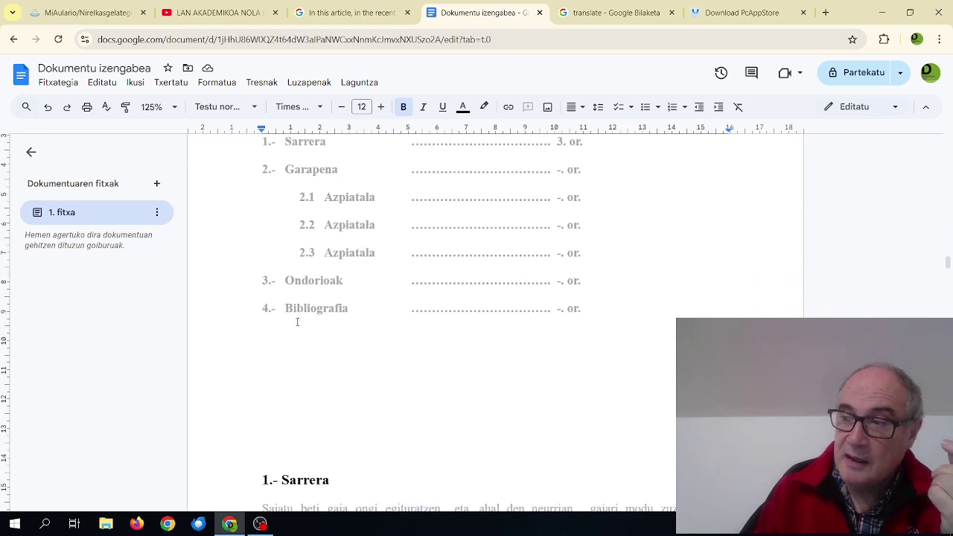
scroll(295, 320, "down", 3)
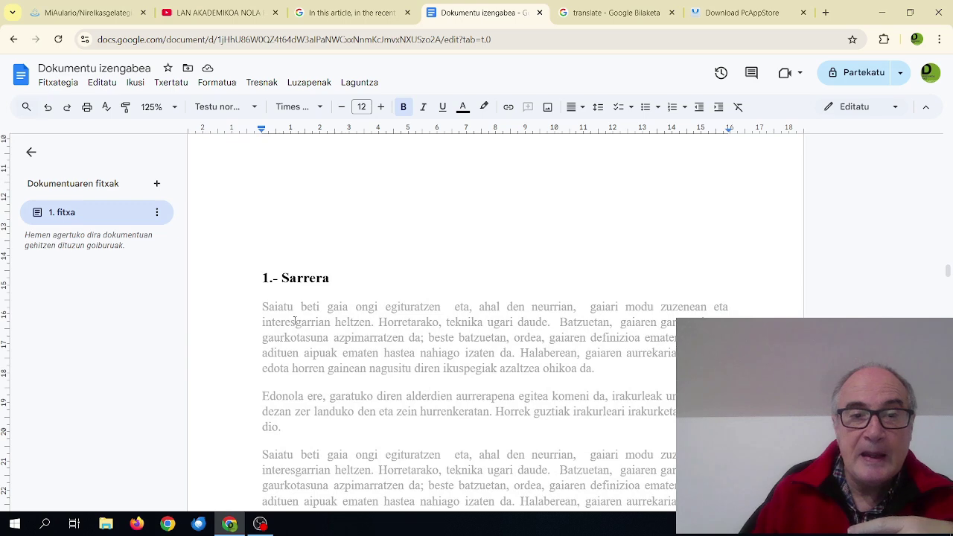
scroll(532, 326, "down", 4)
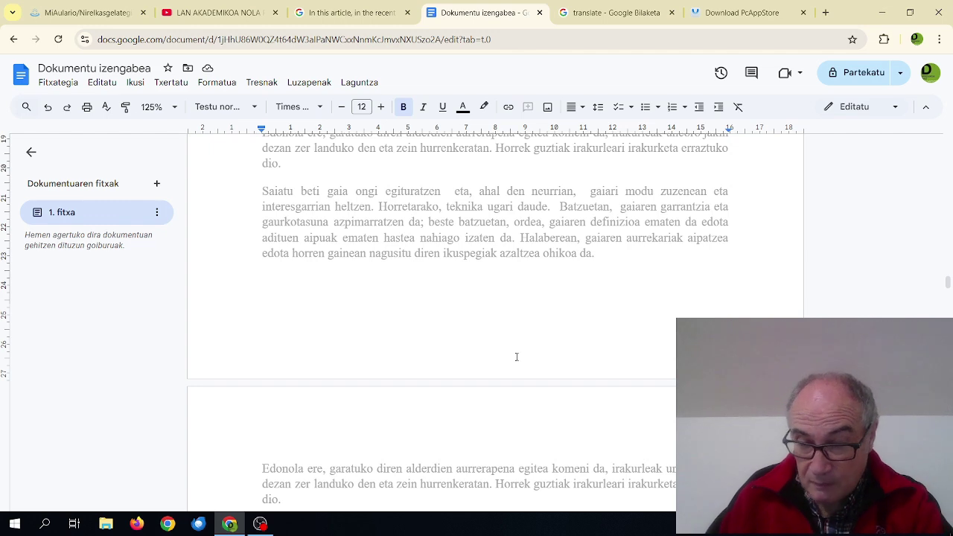
scroll(531, 337, "down", 1)
scroll(532, 344, "down", 15)
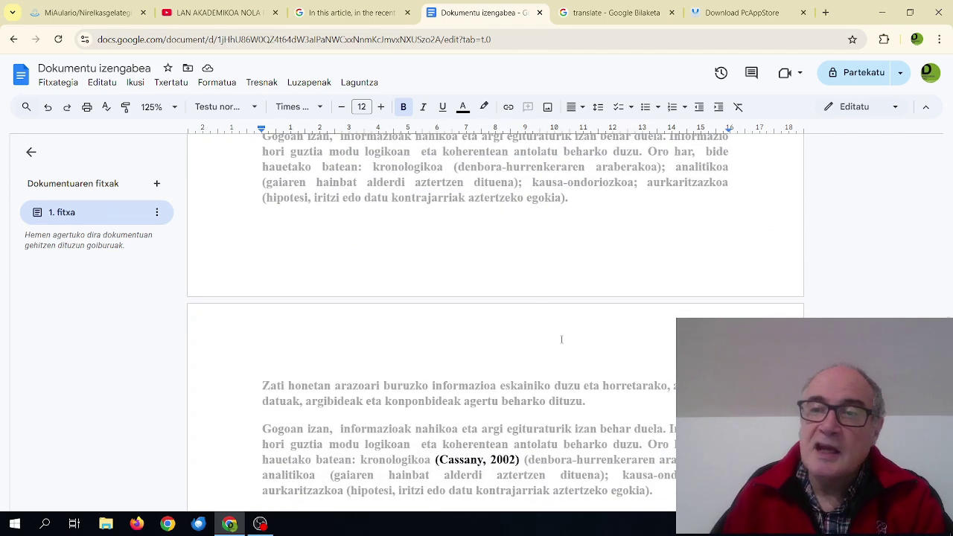
scroll(561, 340, "down", 1)
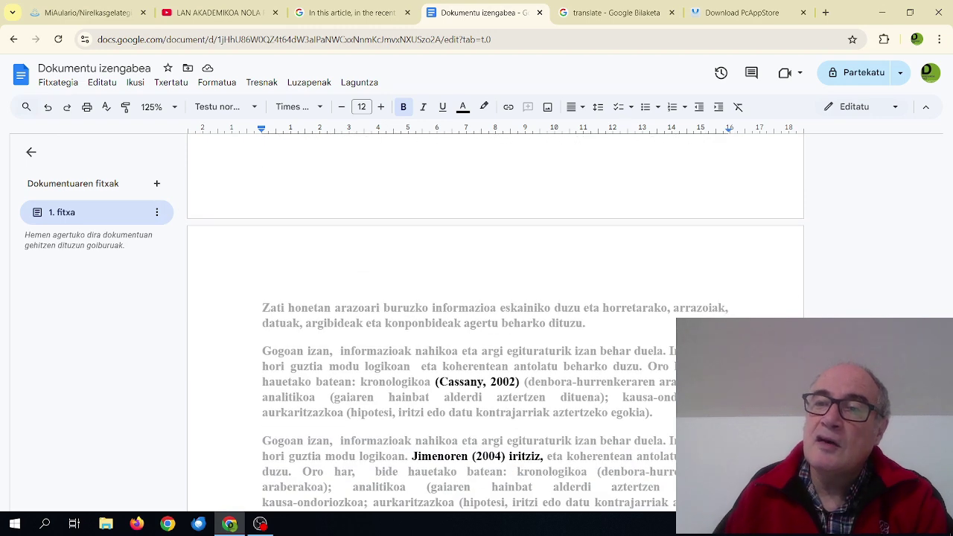
scroll(534, 327, "down", 10)
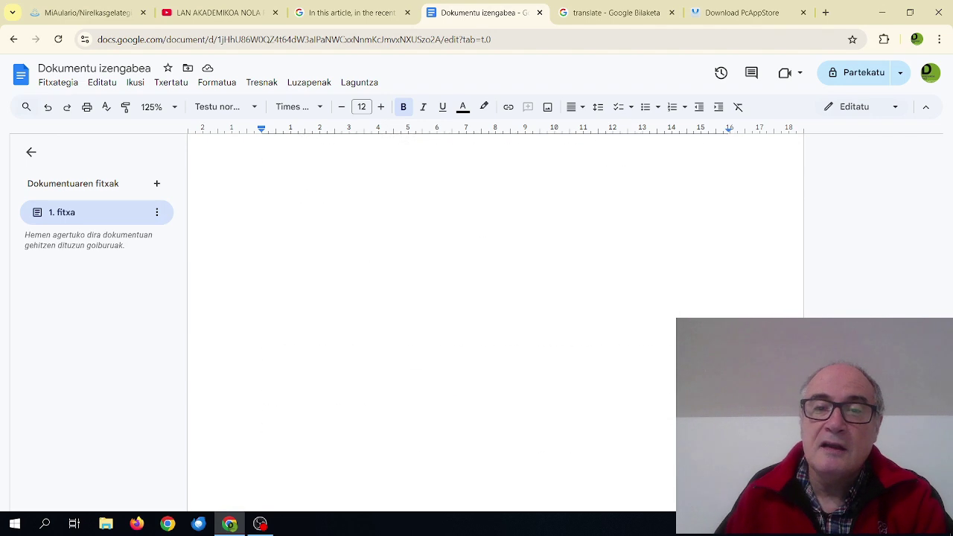
scroll(533, 326, "down", 4)
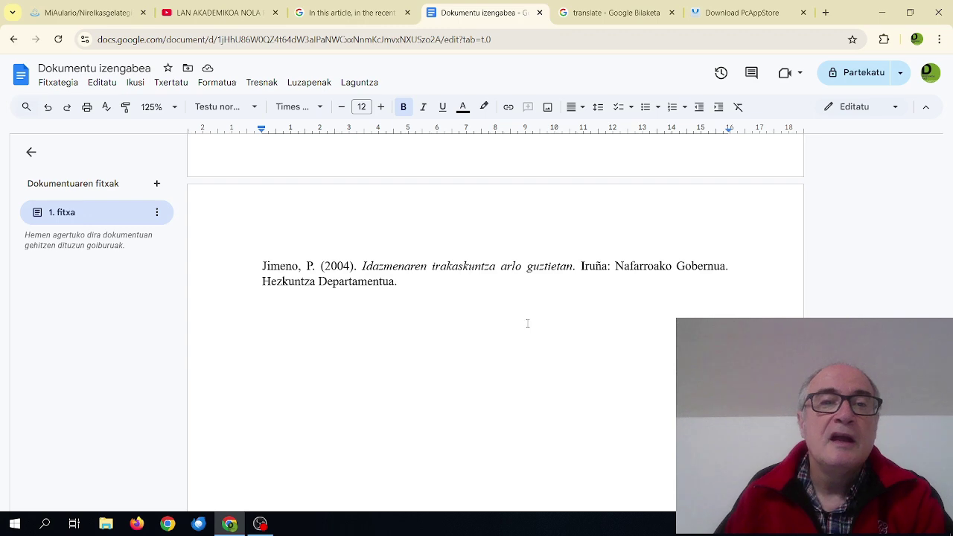
scroll(527, 324, "up", 2)
scroll(476, 322, "down", 1)
scroll(504, 299, "up", 3)
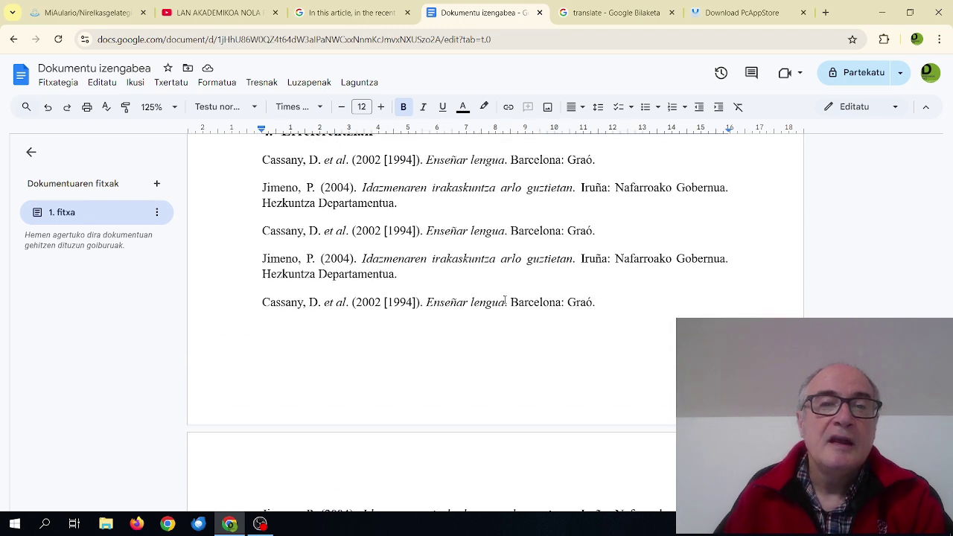
scroll(504, 299, "up", 3)
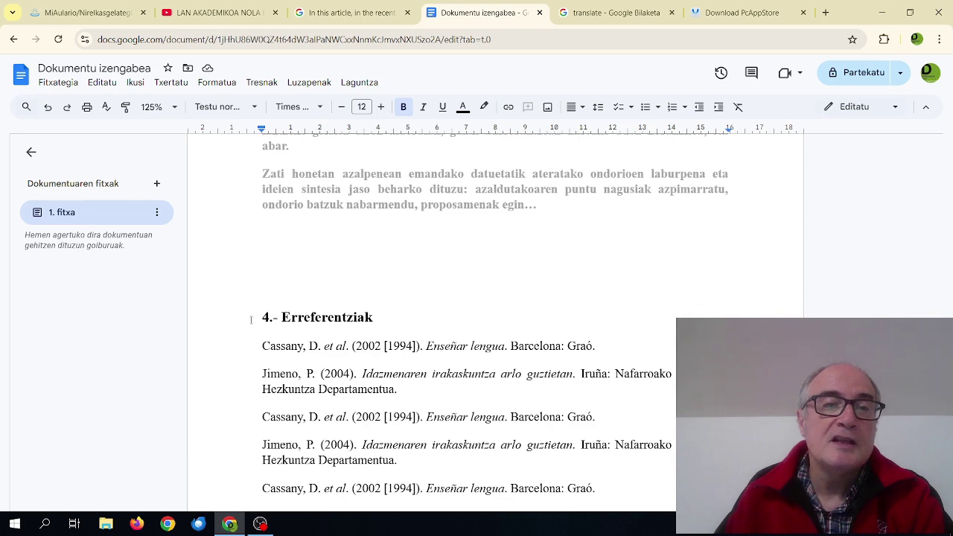
scroll(394, 346, "down", 6)
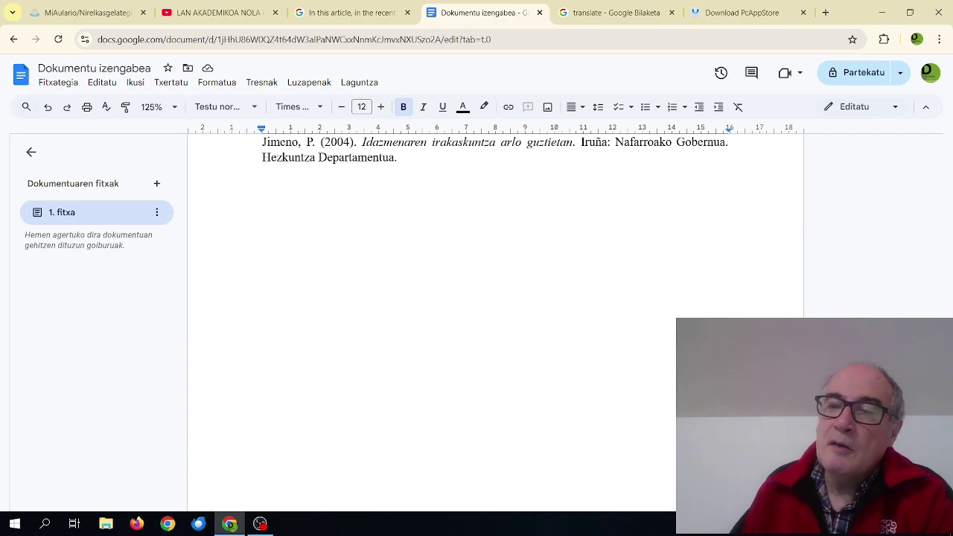
Step: Return to the cover page and check the pages after it again, down to the Aurkibidea list
left_click_drag(947, 447, 945, 144)
scroll(578, 294, "down", 3)
scroll(583, 293, "down", 20)
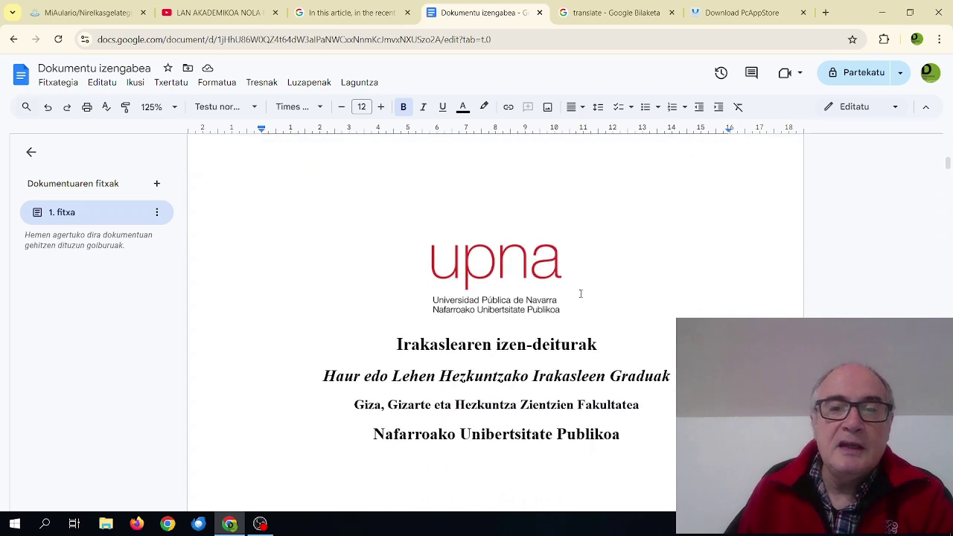
scroll(498, 300, "down", 12)
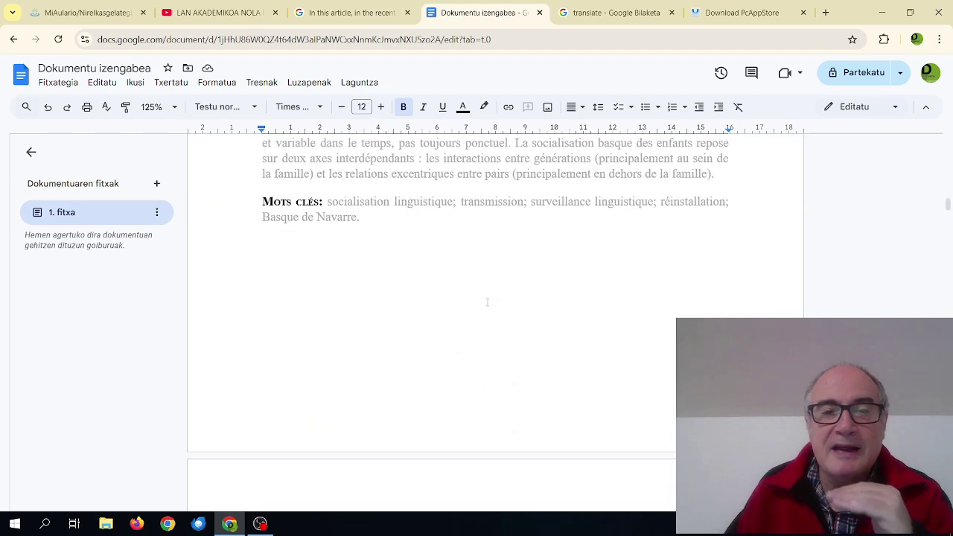
scroll(476, 304, "down", 10)
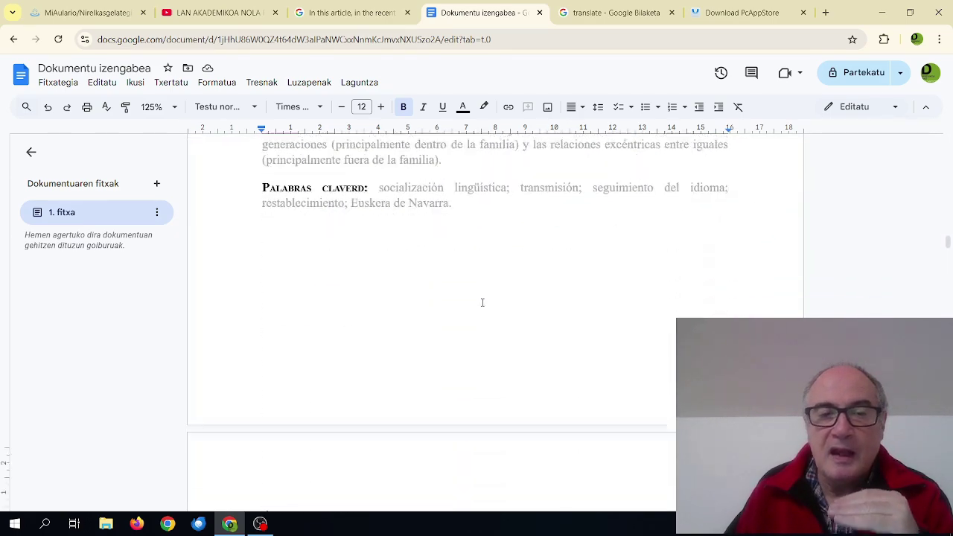
scroll(444, 306, "down", 1)
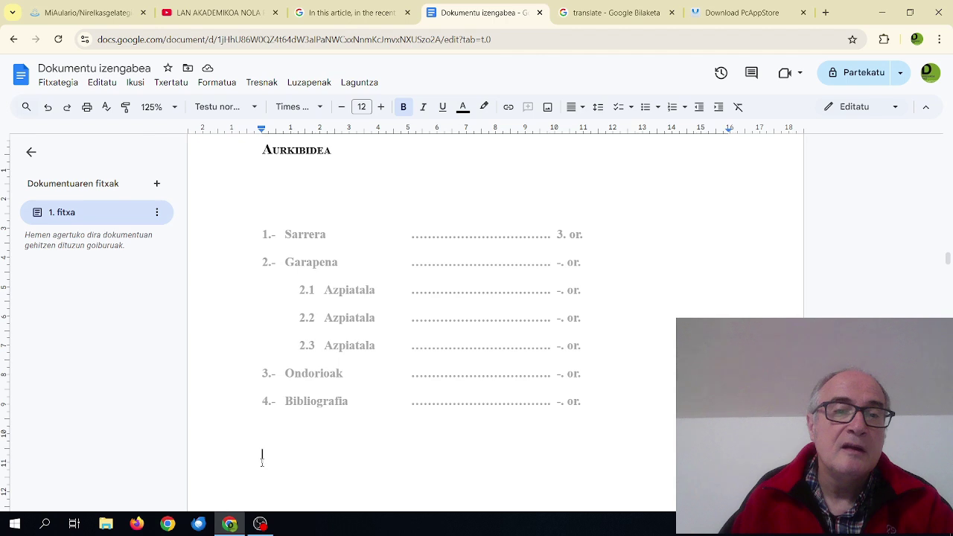
Step: Show the hidden formatting characters around the blank lines between the Aurkibidea list and the 1.- Sarrera heading
scroll(285, 458, "down", 1)
scroll(285, 458, "down", 3)
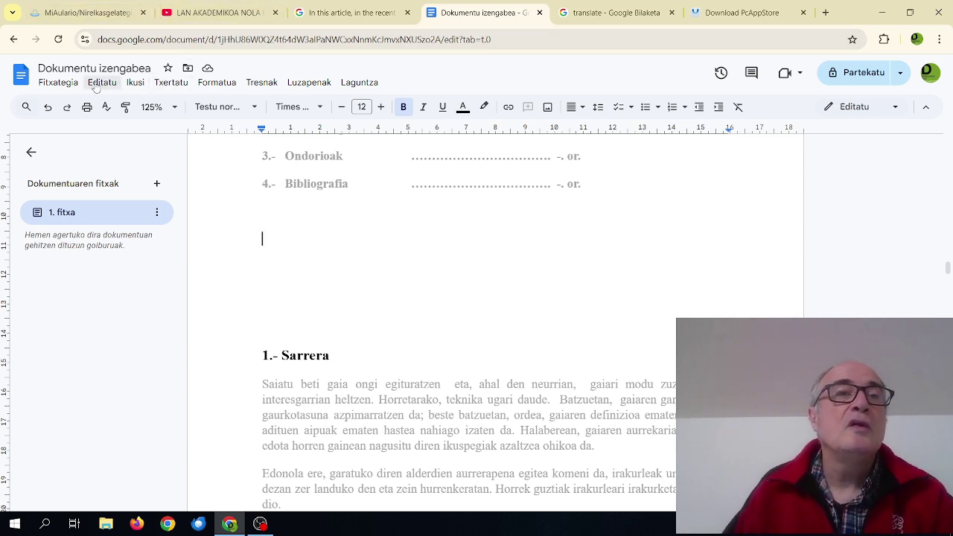
left_click(135, 83)
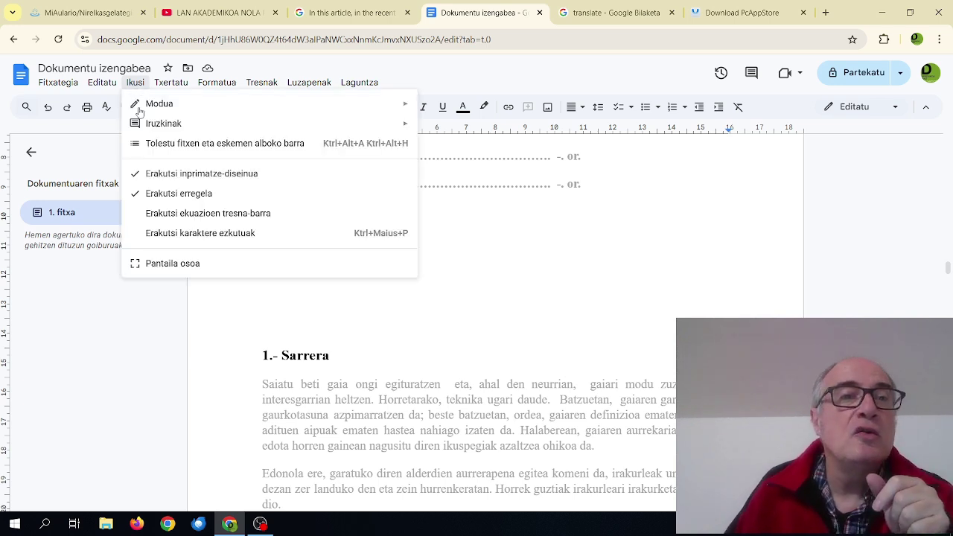
left_click(168, 233)
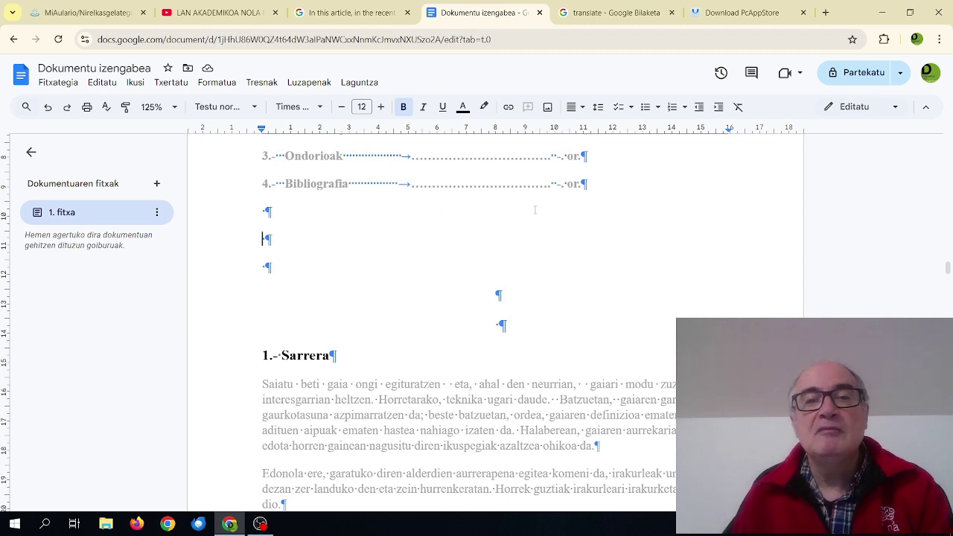
Step: Insert a next-page section break on the second blank line below the 4.- Bibliografia entry of the Aurkibidea list
left_click(263, 238)
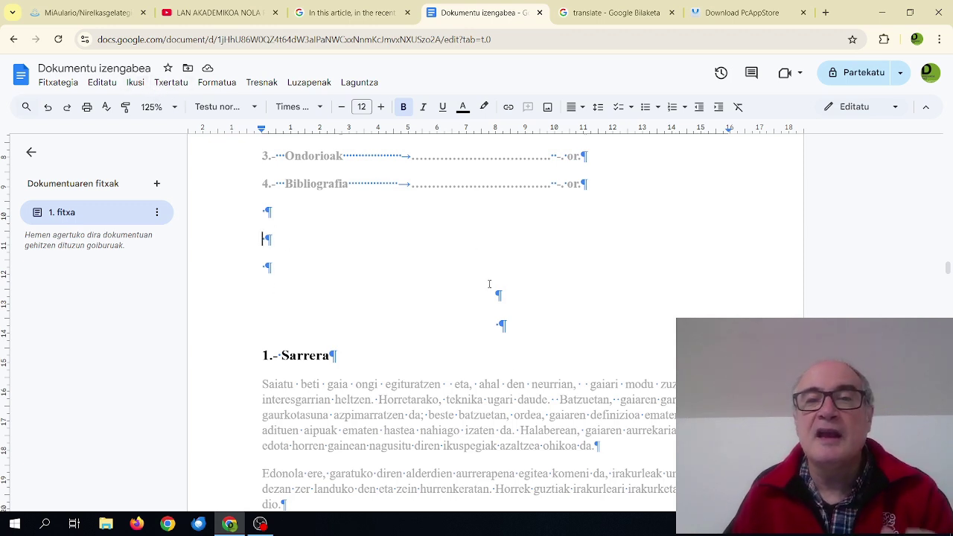
scroll(489, 284, "up", 3)
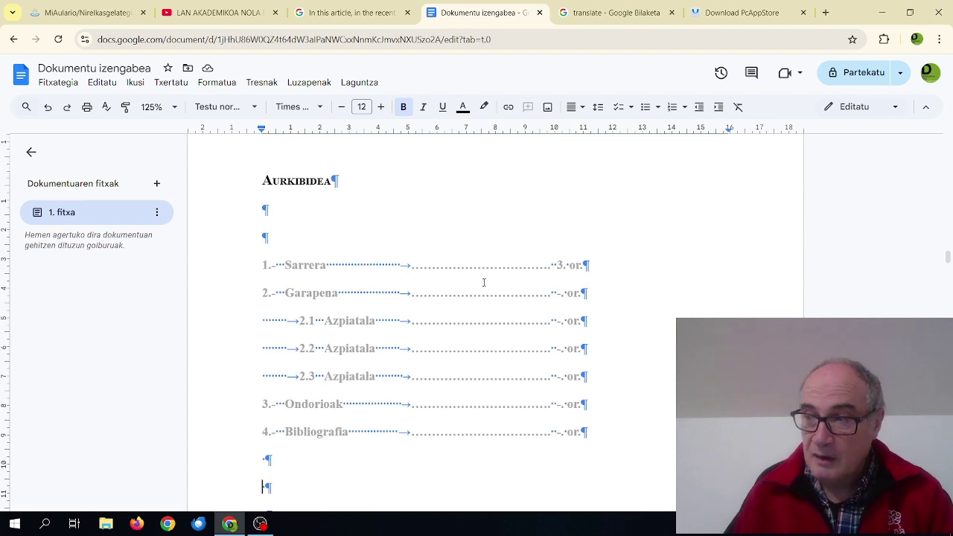
scroll(481, 281, "down", 1)
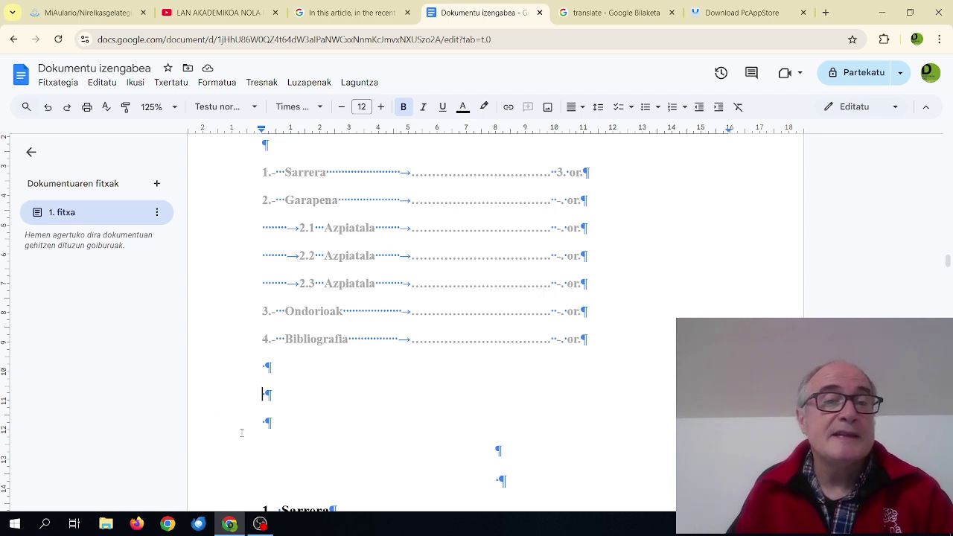
left_click(162, 83)
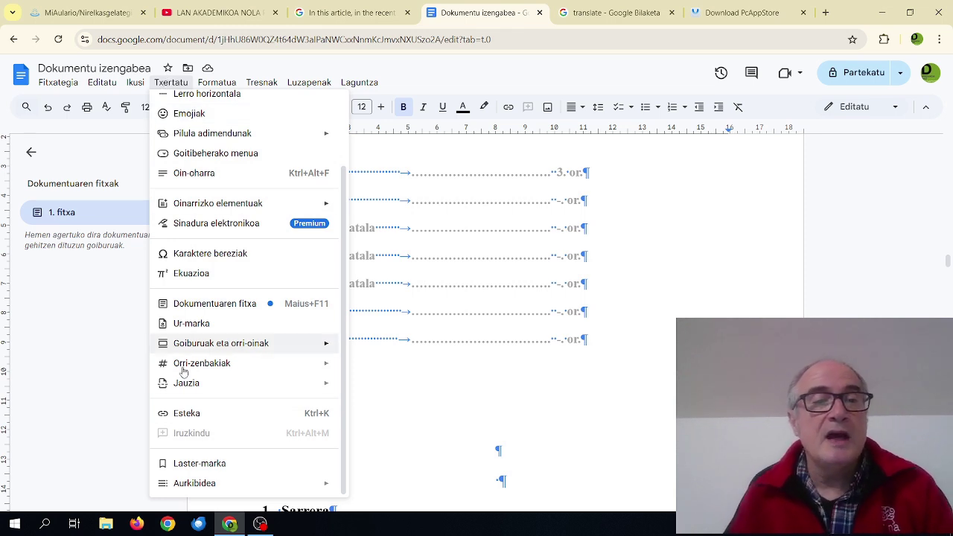
mouse_move(184, 383)
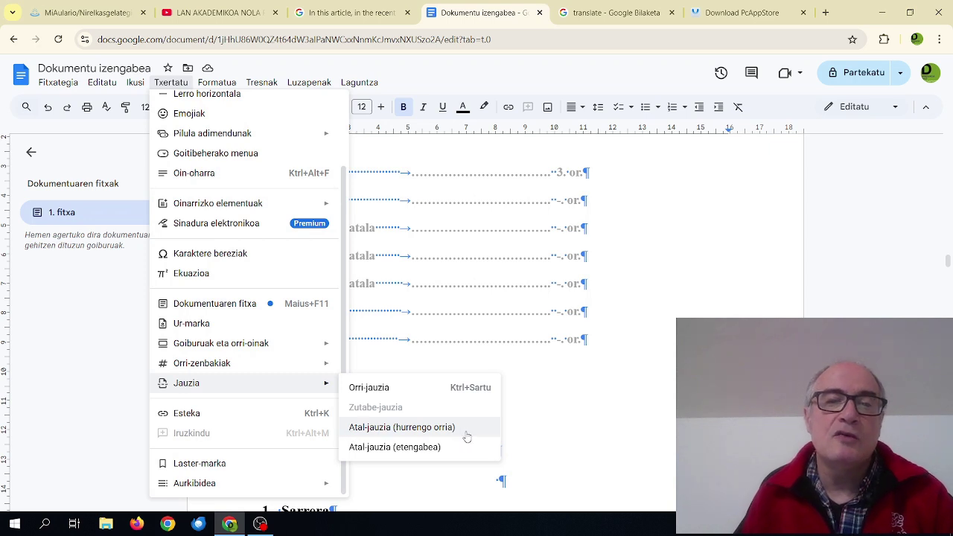
left_click(429, 436)
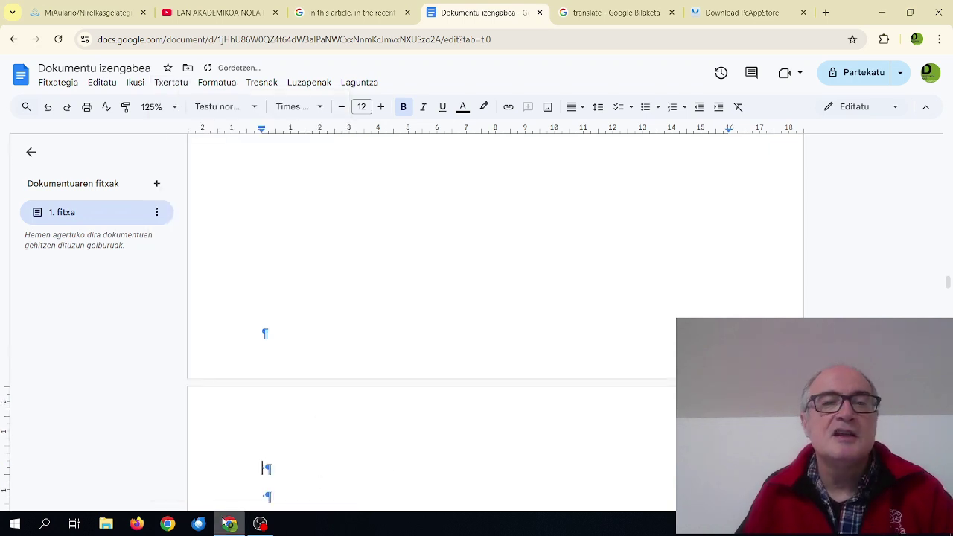
Step: Check the new section break below the Aurkibidea list and the pages before it, back to the English and Spanish abstracts
scroll(358, 423, "up", 5)
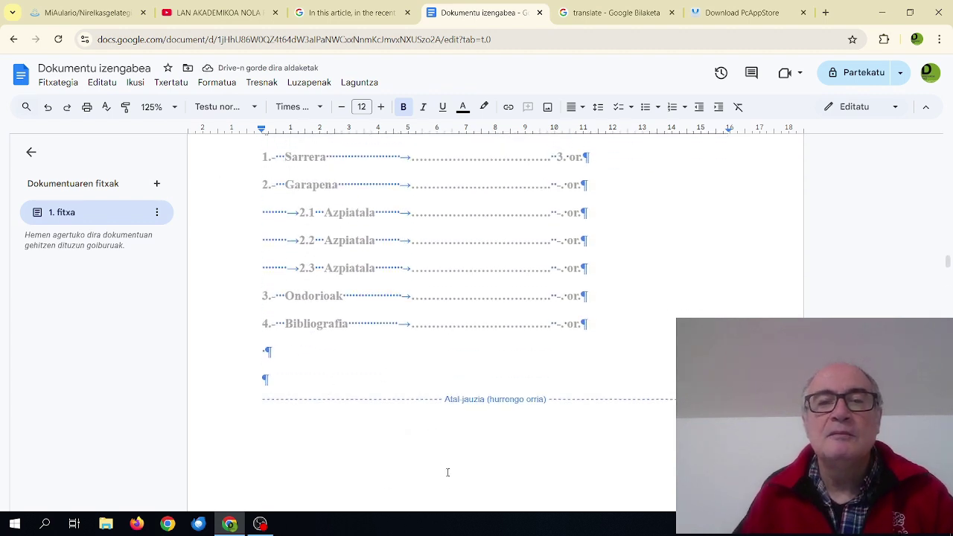
scroll(467, 414, "down", 5)
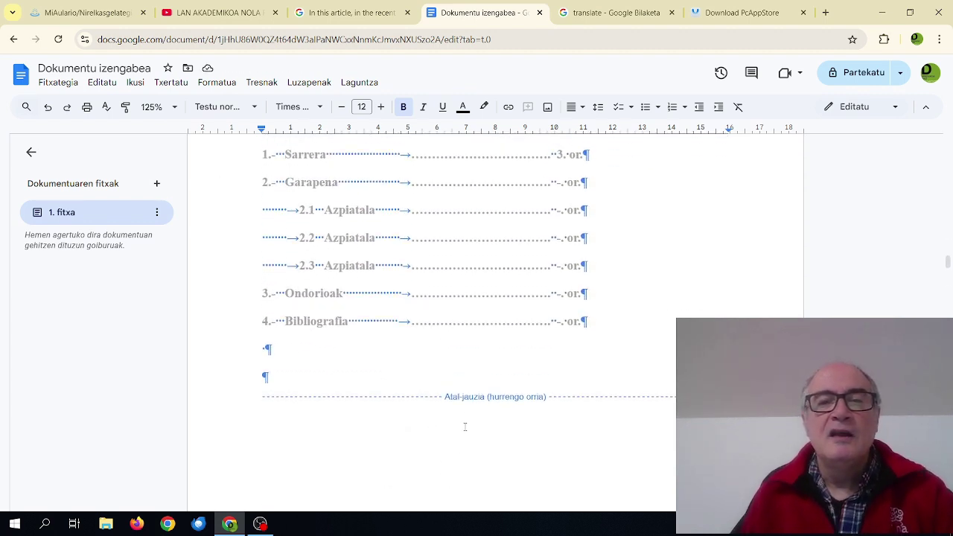
scroll(462, 422, "up", 8)
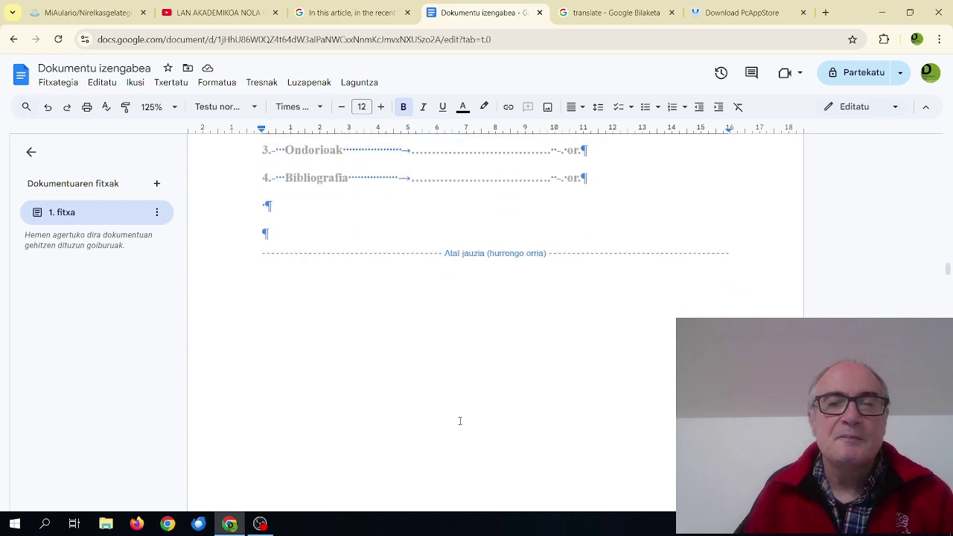
scroll(455, 421, "up", 10)
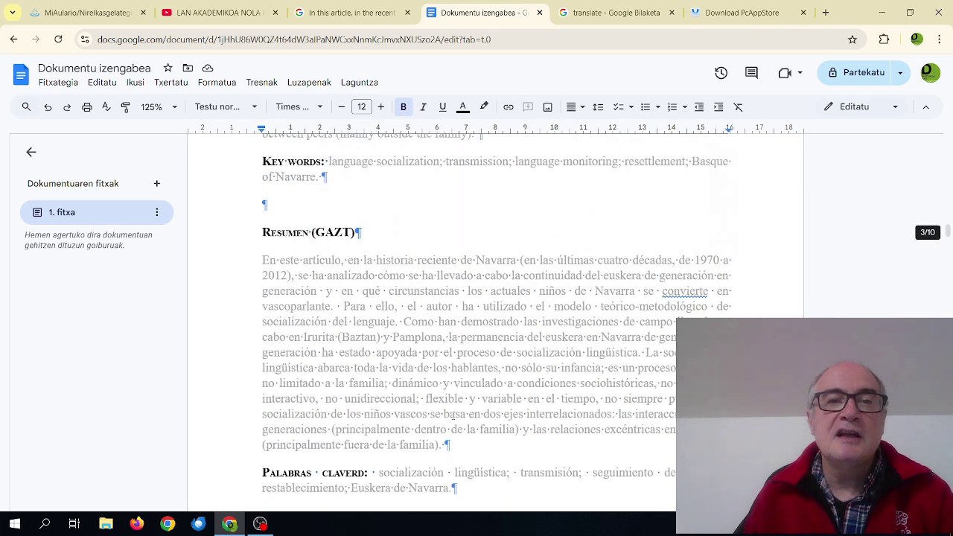
scroll(451, 415, "up", 3)
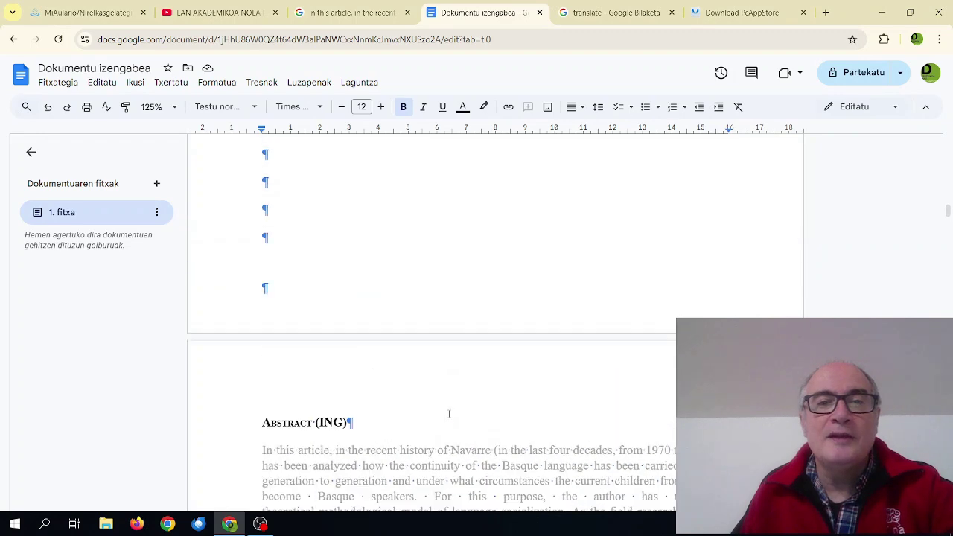
scroll(450, 415, "down", 7)
scroll(449, 414, "down", 10)
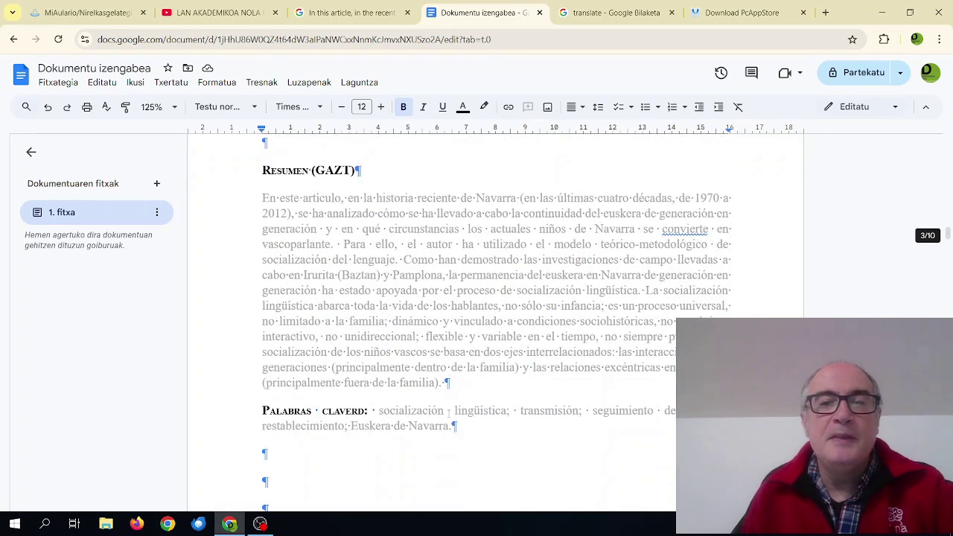
scroll(447, 415, "up", 2)
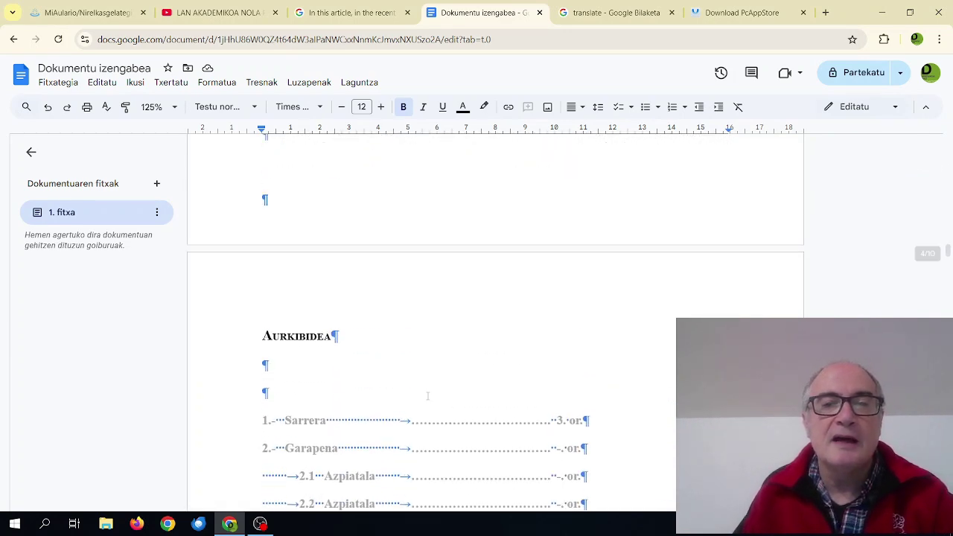
Step: Open the footer on the page before Aurkibidea and compare the section 1 footers with the one below 2.- Garapena
left_click(298, 207)
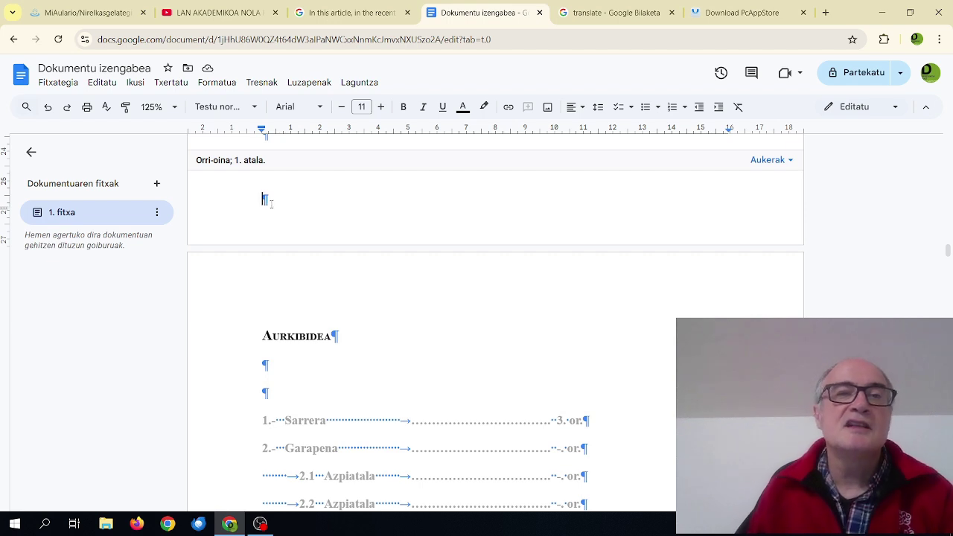
scroll(271, 203, "up", 1)
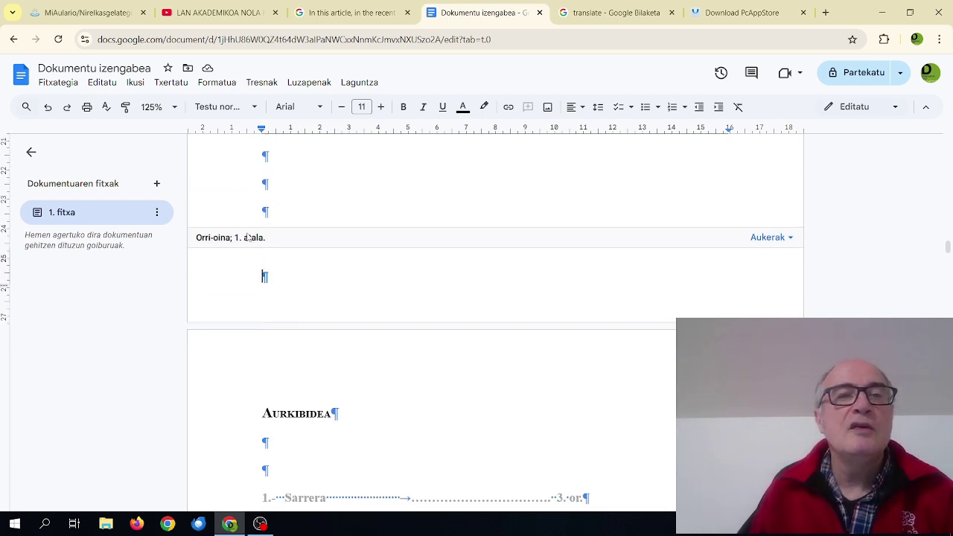
scroll(269, 248, "down", 8)
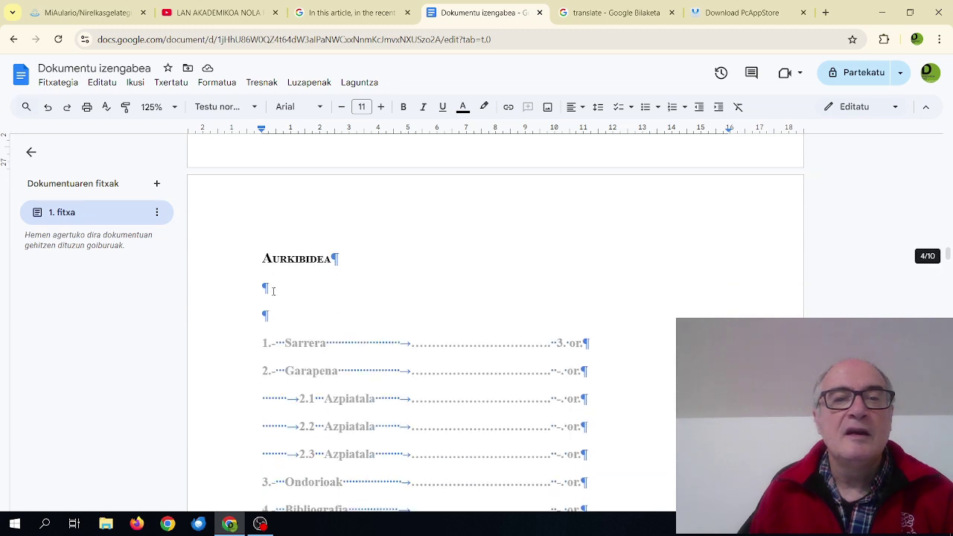
scroll(272, 300, "down", 4)
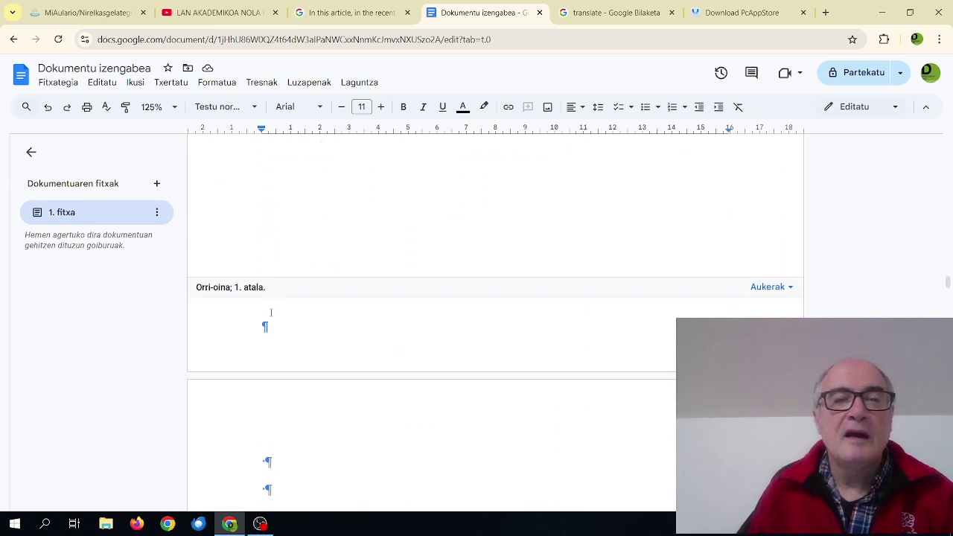
scroll(272, 286, "up", 8)
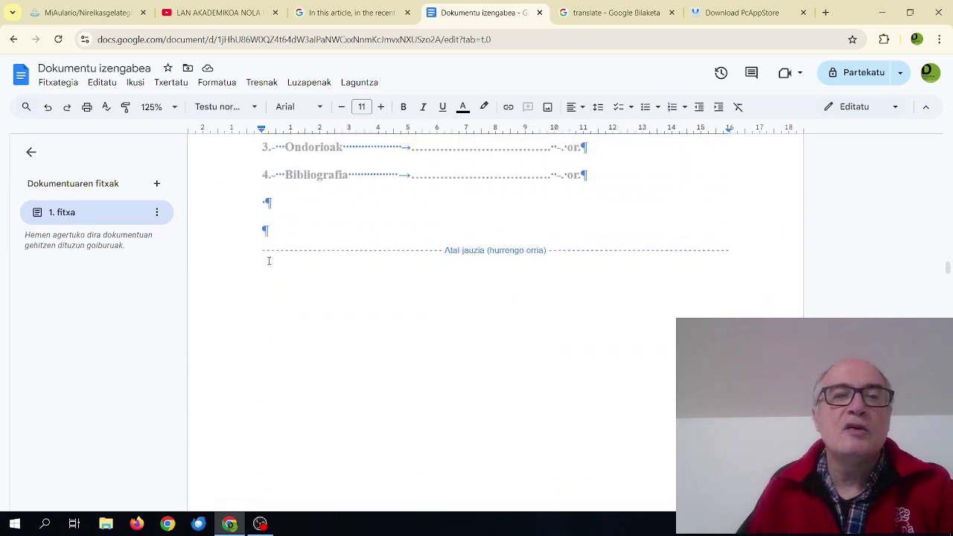
scroll(267, 269, "down", 10)
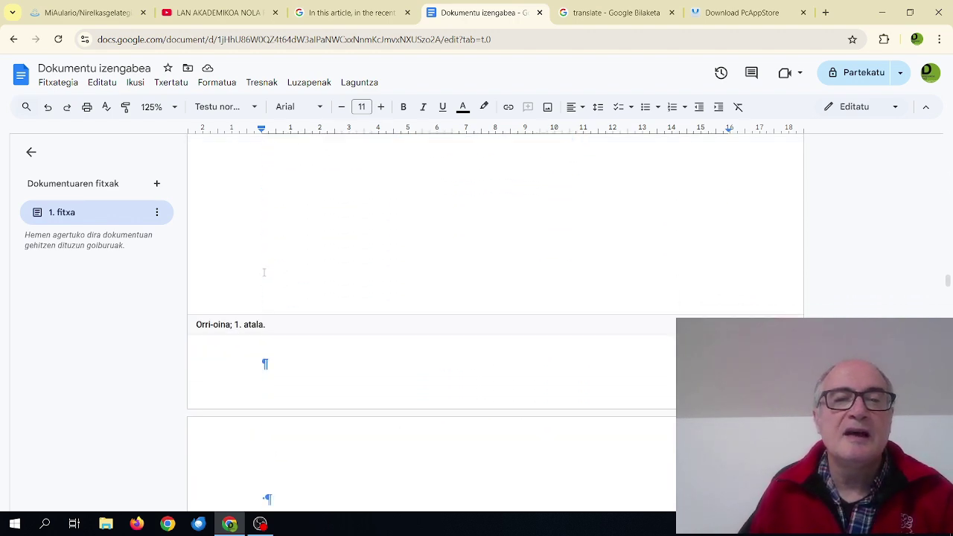
scroll(261, 280, "down", 1)
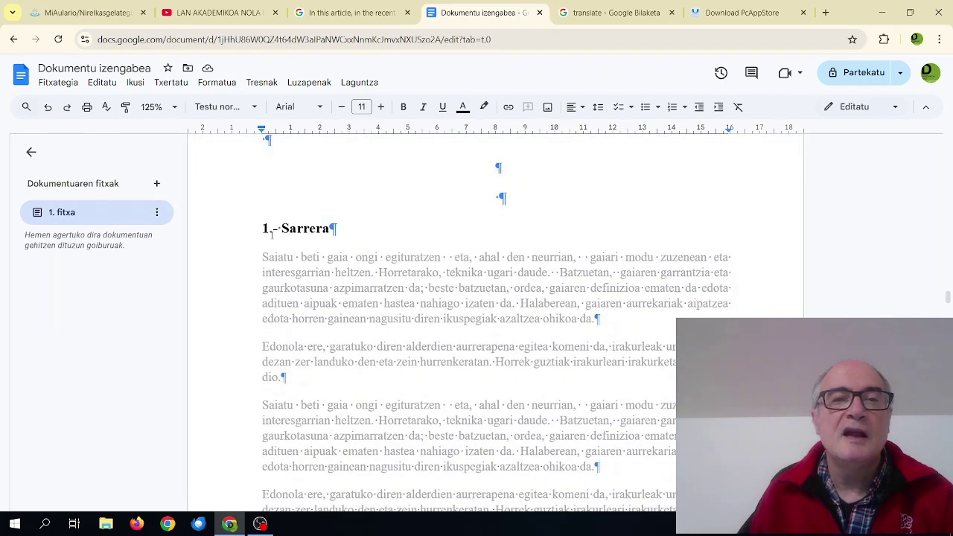
scroll(273, 233, "down", 4)
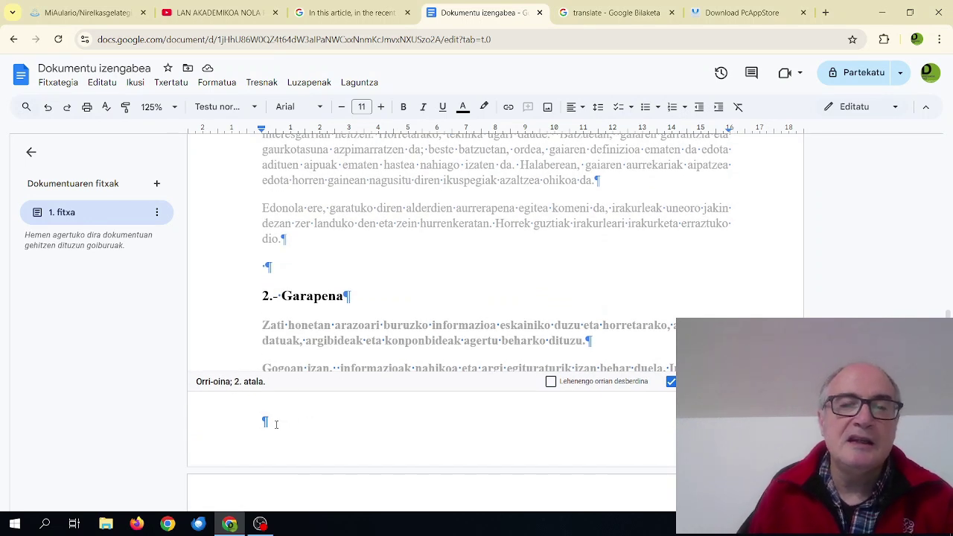
Step: Add page numbers to the section 2 footer, shown on its first page and starting at 1 instead of continuing from the previous section
left_click(276, 425)
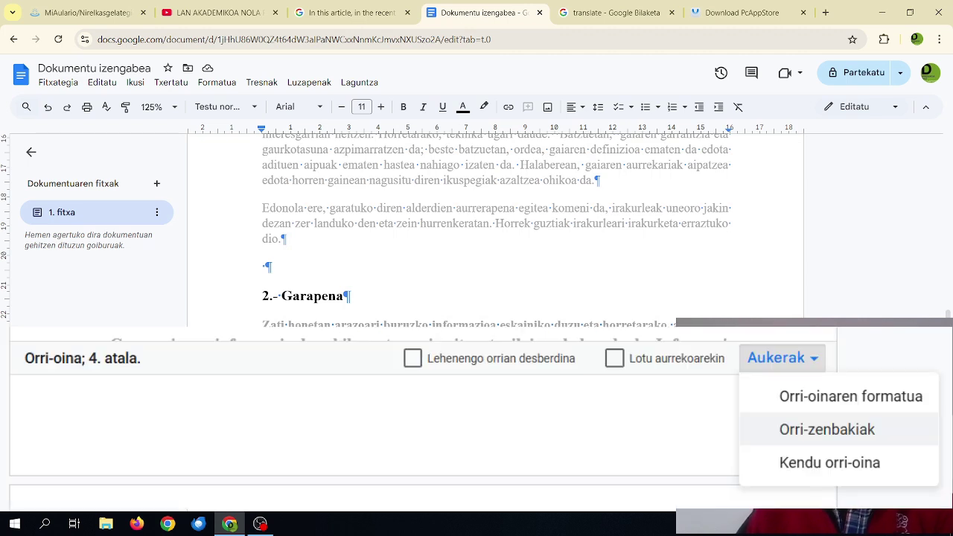
left_click(826, 428)
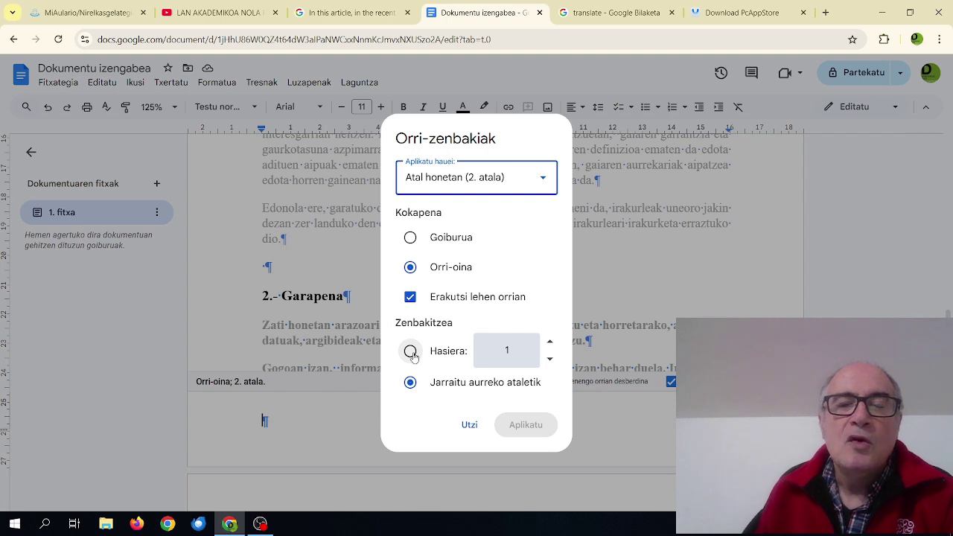
left_click(410, 353)
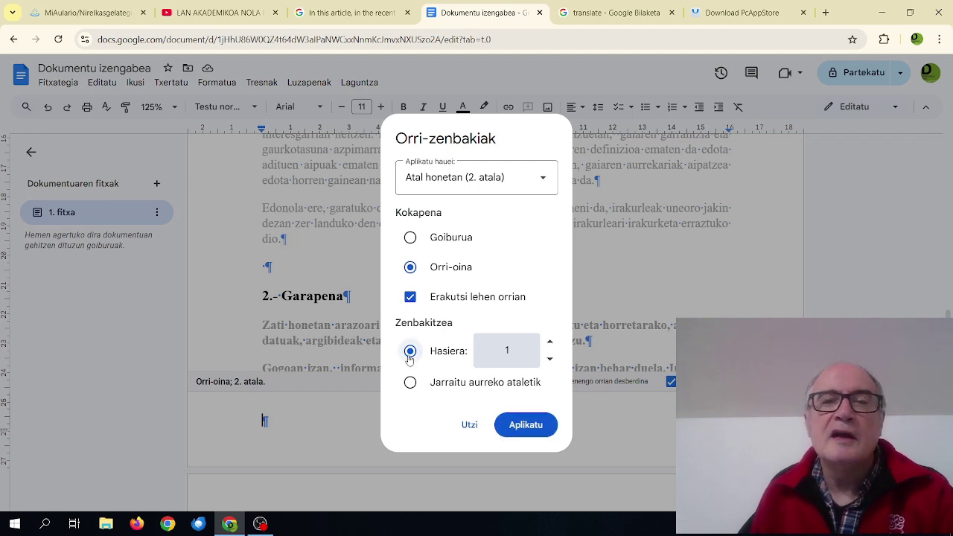
left_click(550, 360)
left_click(550, 345)
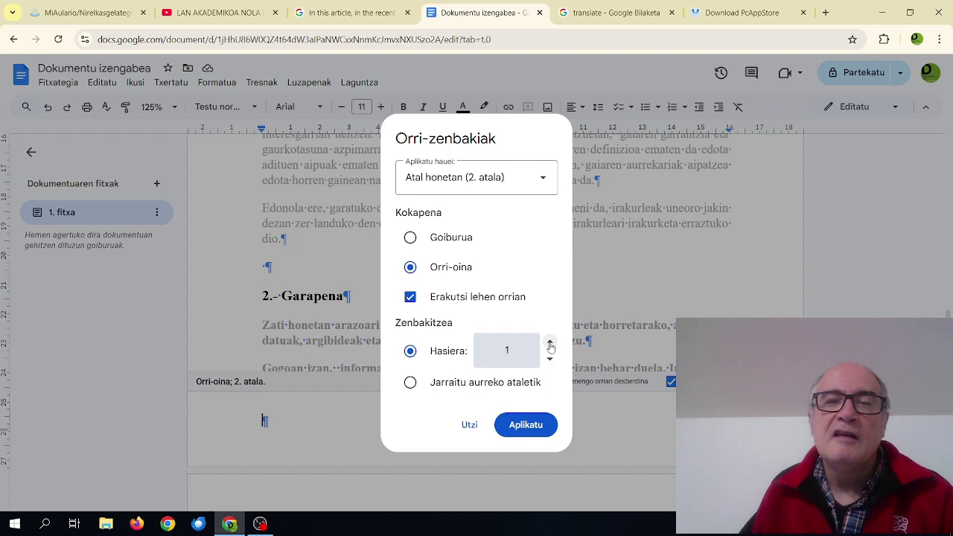
left_click(550, 344)
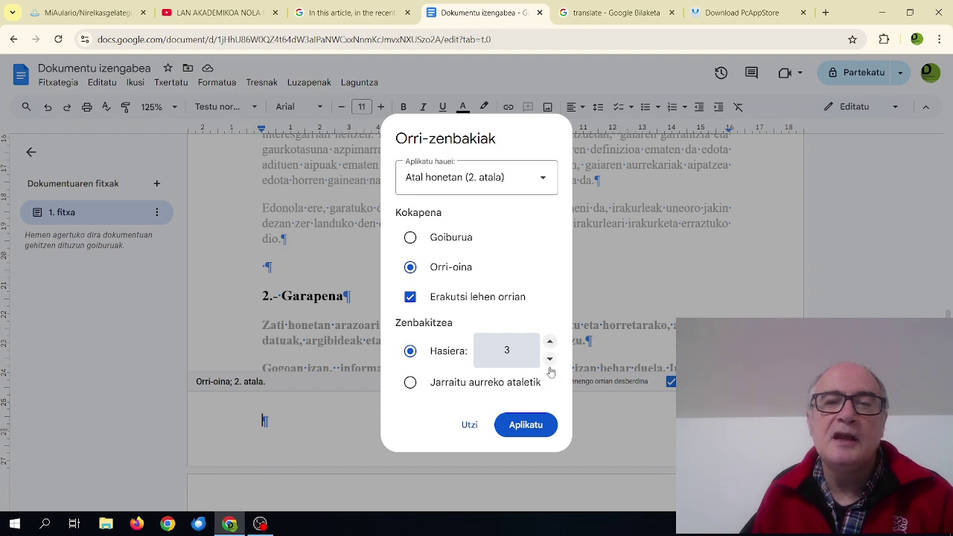
left_click(549, 359)
left_click(550, 358)
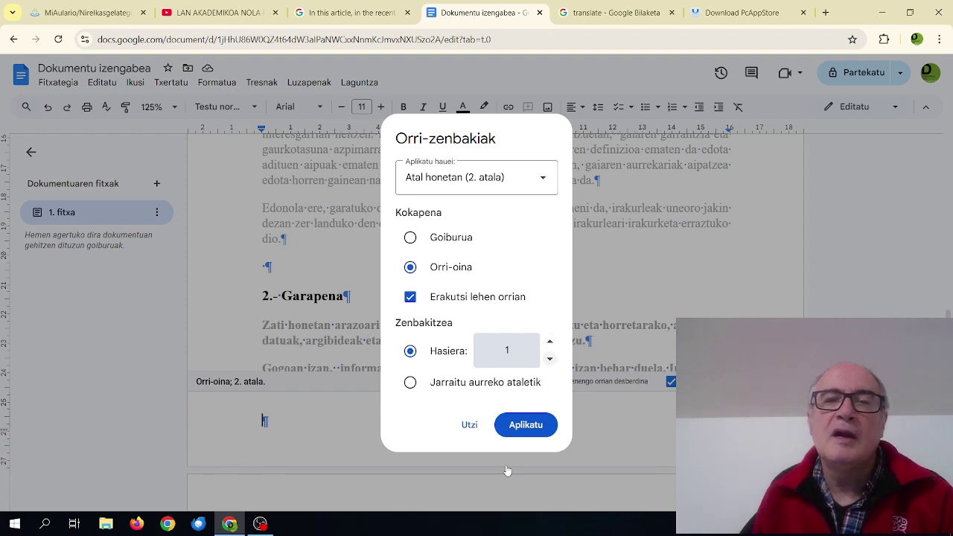
left_click(546, 426)
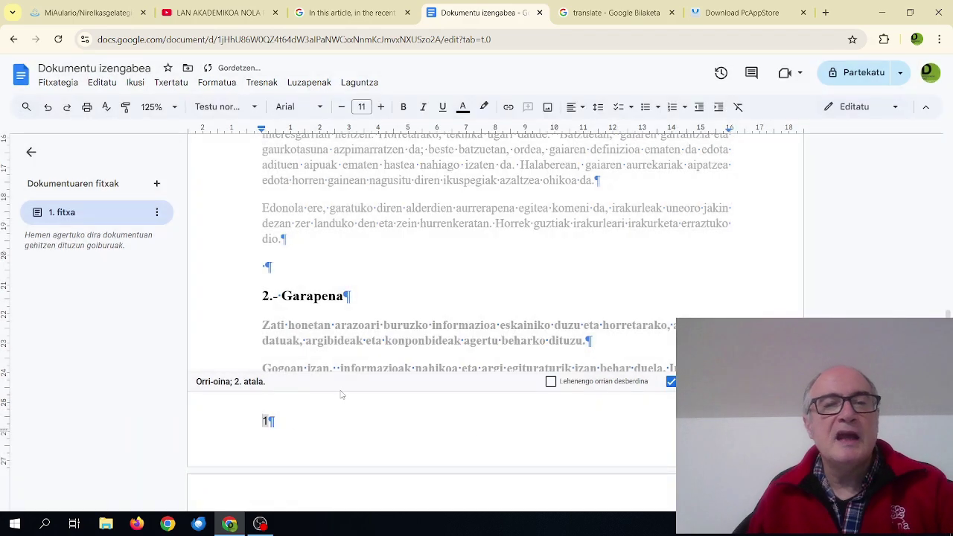
Step: Check the section 2 pages and footers through the Azpiatala subsections, then back up past 2.- Garapena to the Sarrera text
scroll(339, 391, "down", 3)
scroll(338, 391, "down", 15)
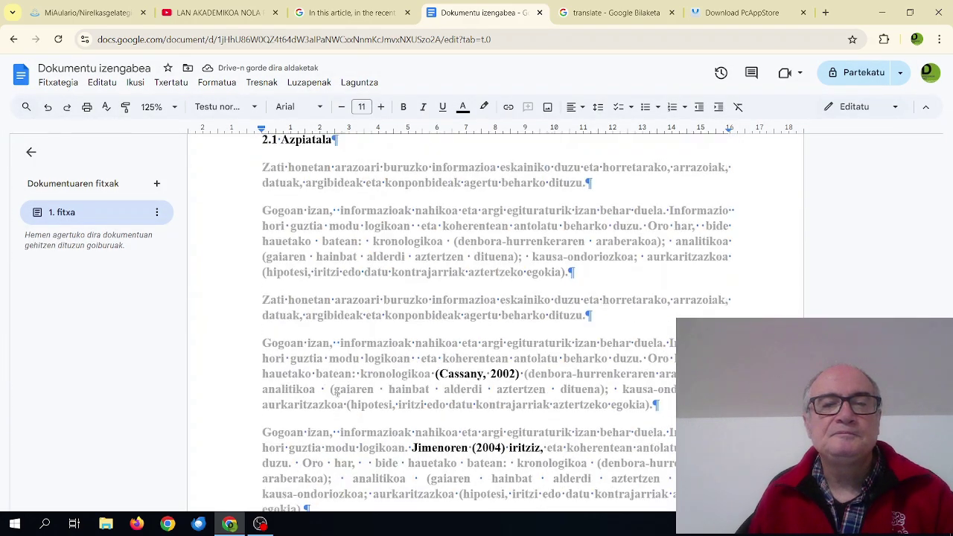
scroll(337, 397, "down", 10)
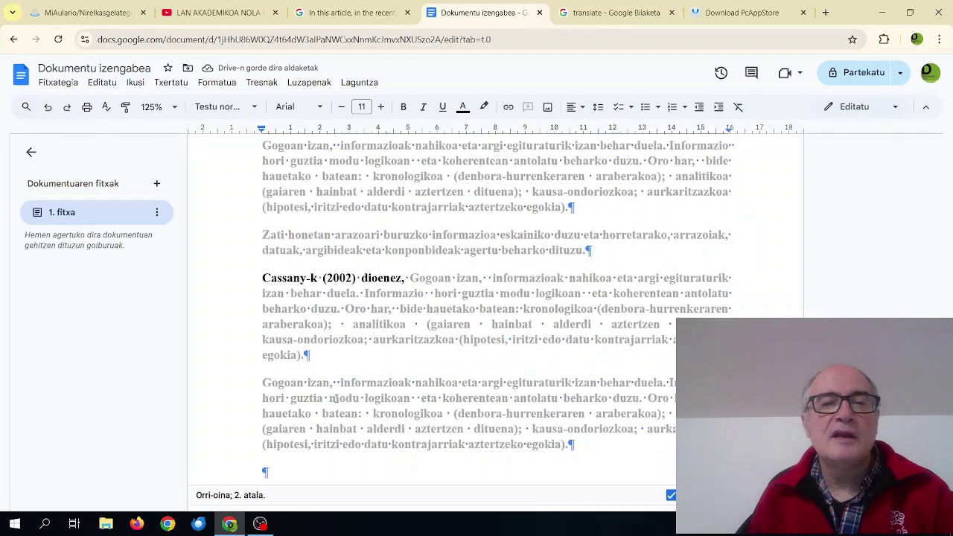
scroll(395, 311, "up", 4)
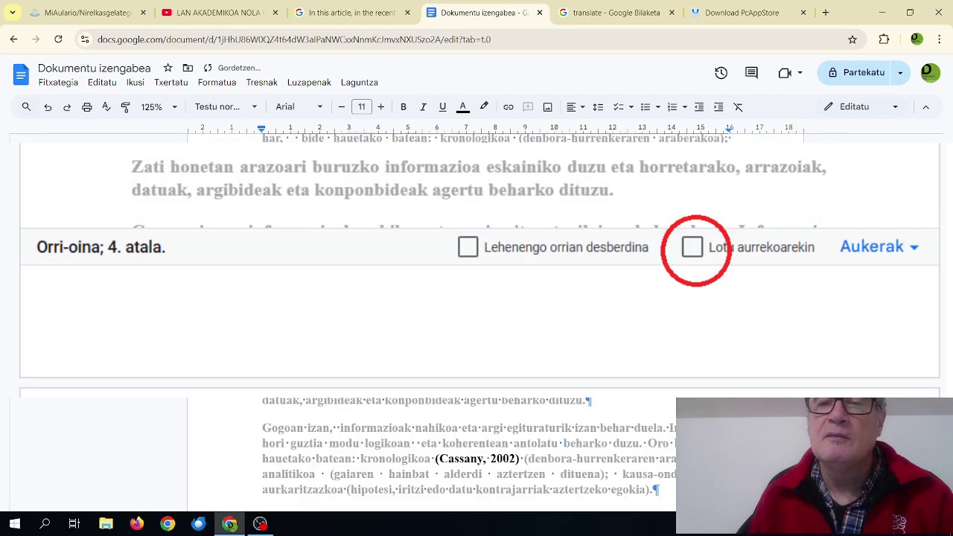
scroll(495, 320, "up", 1)
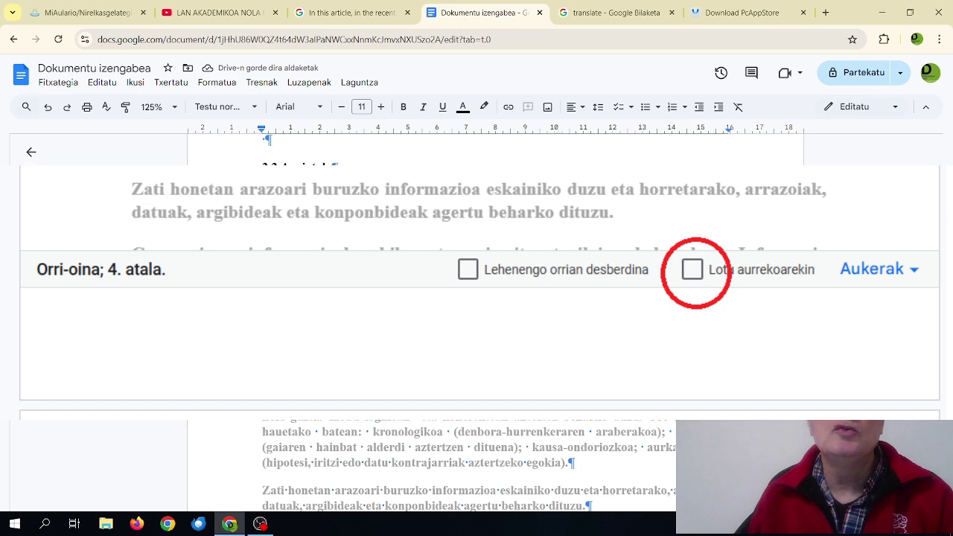
scroll(476, 180, "up", 5)
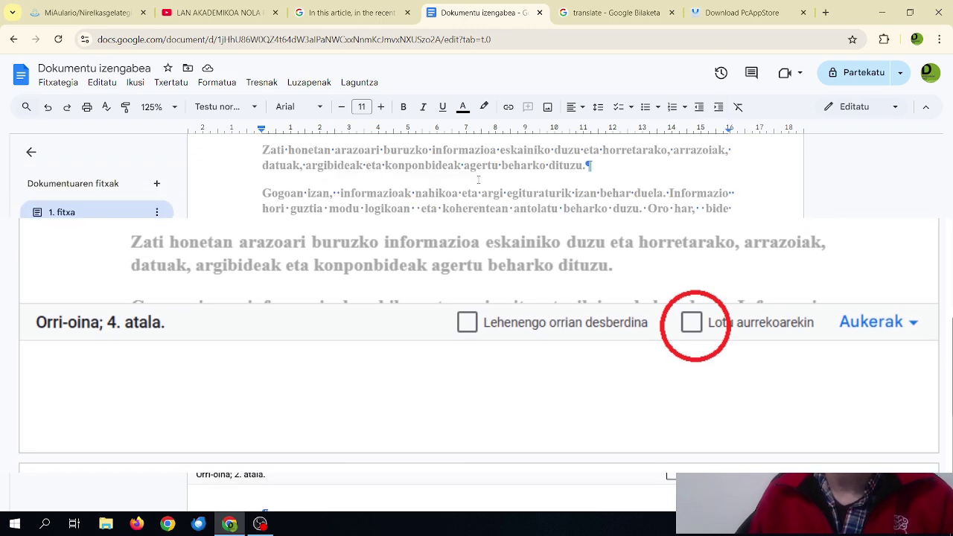
scroll(495, 193, "up", 5)
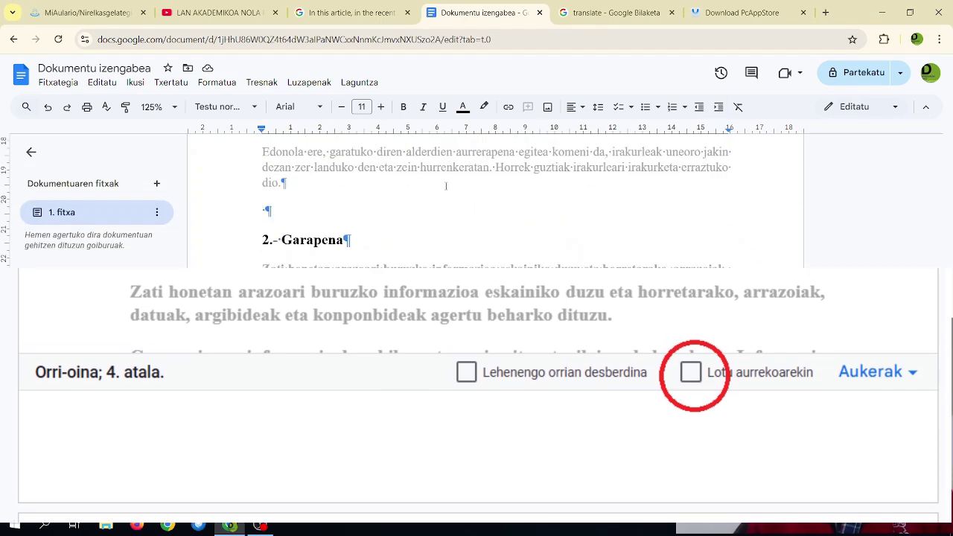
scroll(495, 201, "up", 8)
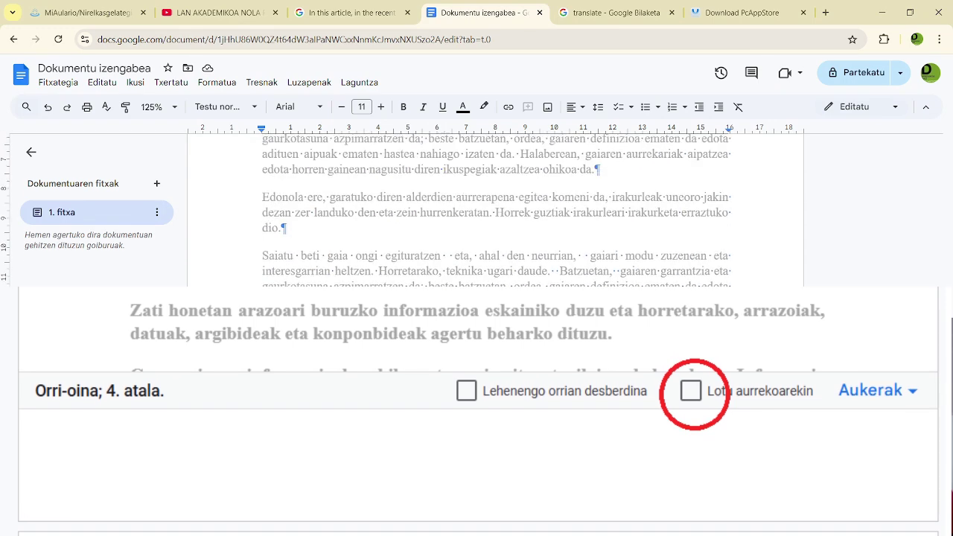
Step: Check the section 1 footers from the Aurkibidea page back to the cover page, and down through the abstracts to Aurkibidea again
scroll(294, 297, "up", 5)
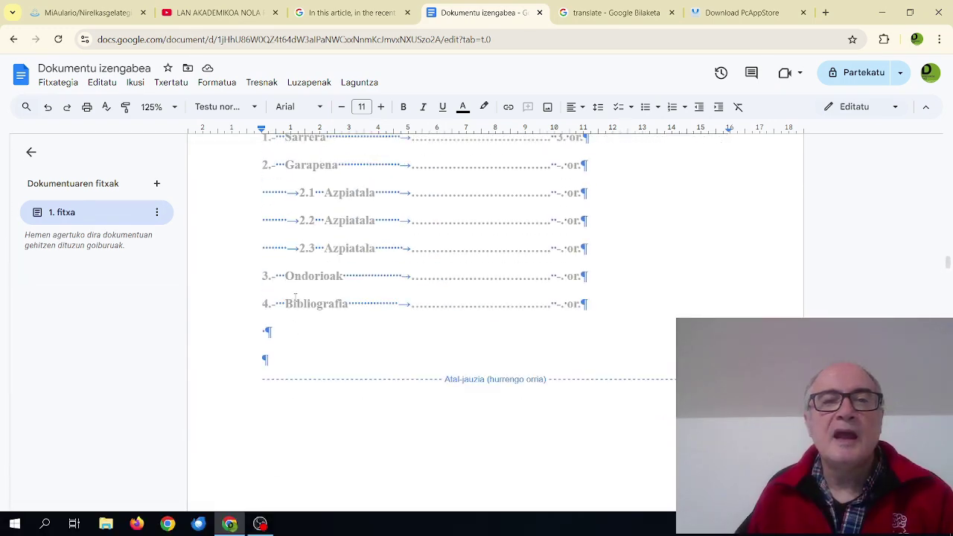
scroll(294, 297, "up", 12)
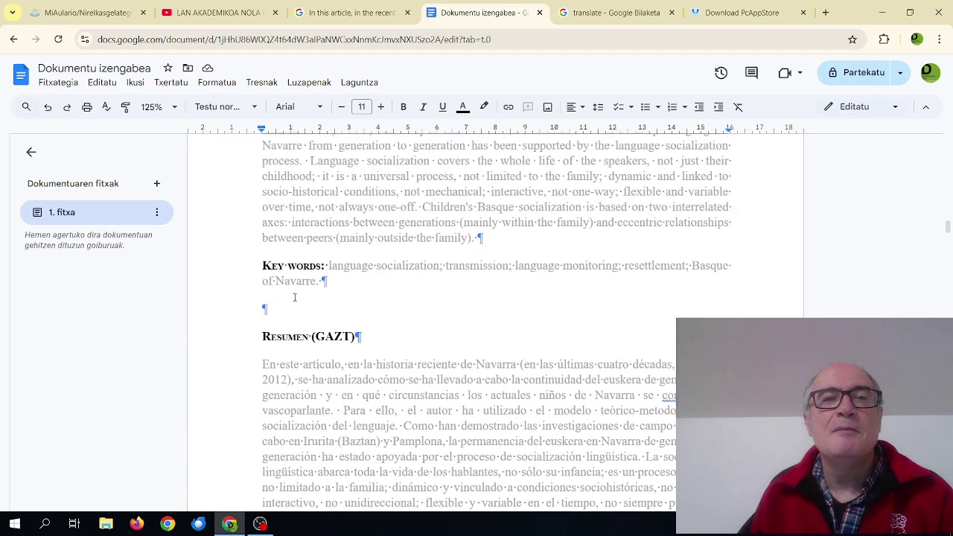
scroll(294, 297, "up", 10)
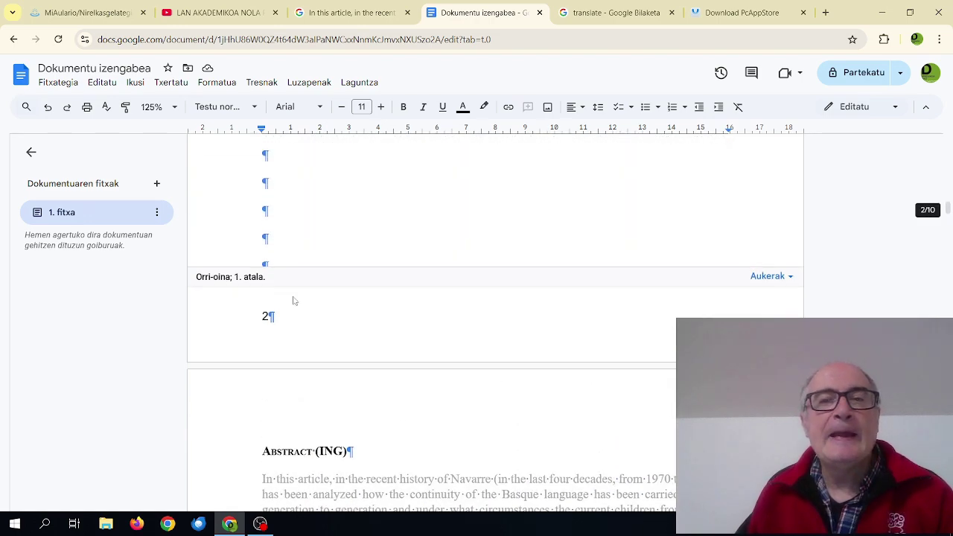
scroll(295, 297, "up", 8)
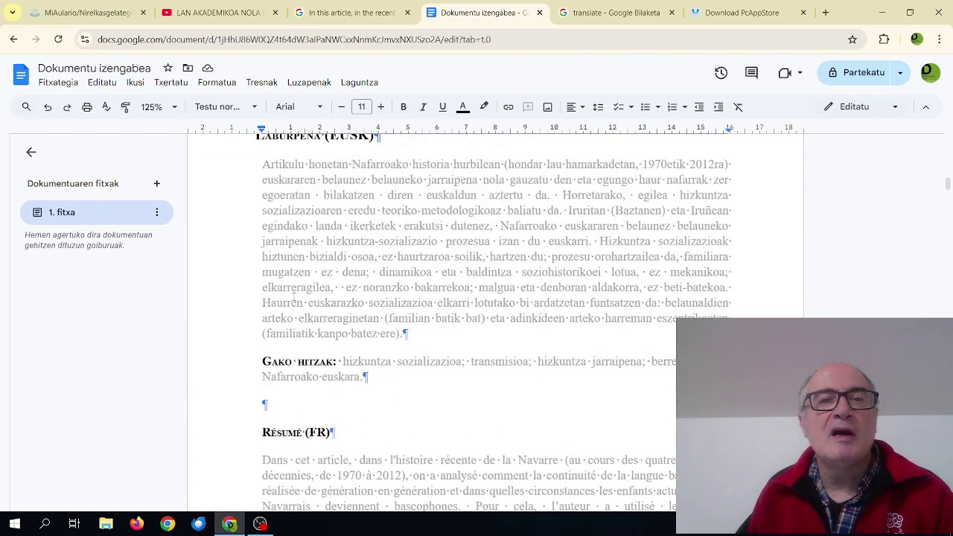
scroll(294, 297, "up", 4)
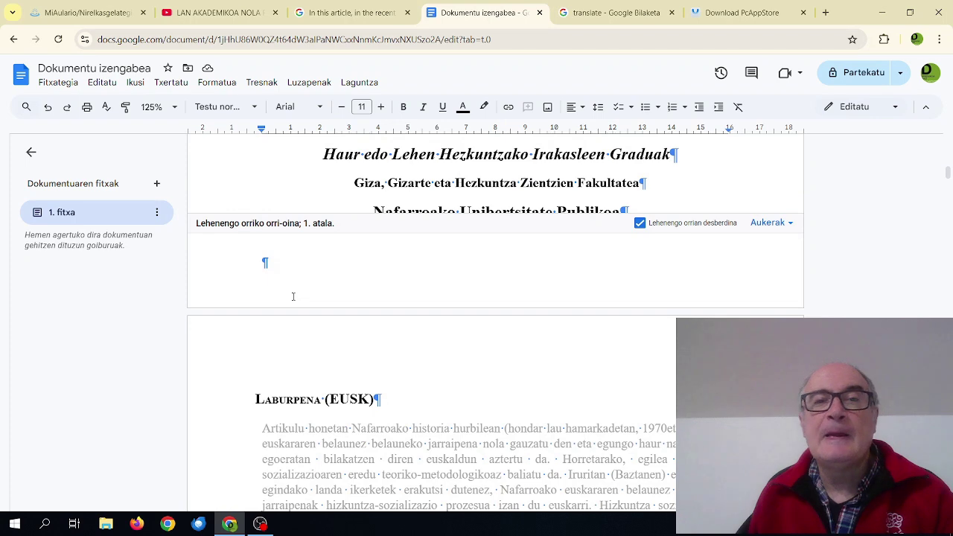
scroll(333, 263, "up", 5)
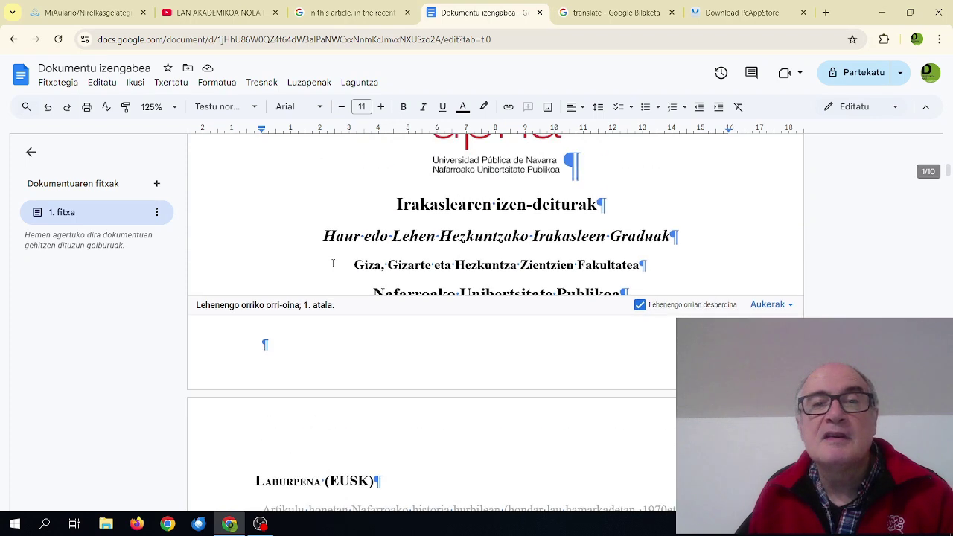
scroll(280, 307, "down", 3)
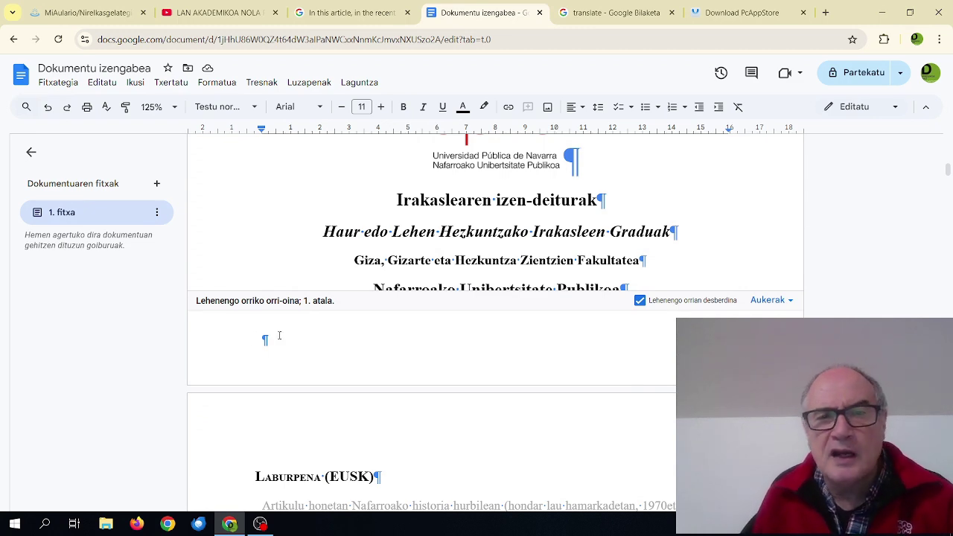
scroll(279, 336, "down", 10)
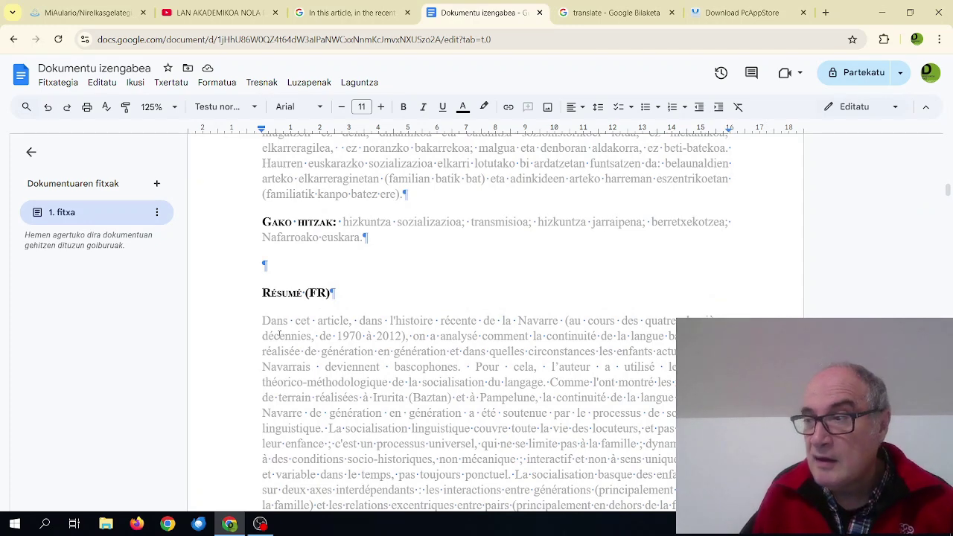
scroll(297, 316, "down", 10)
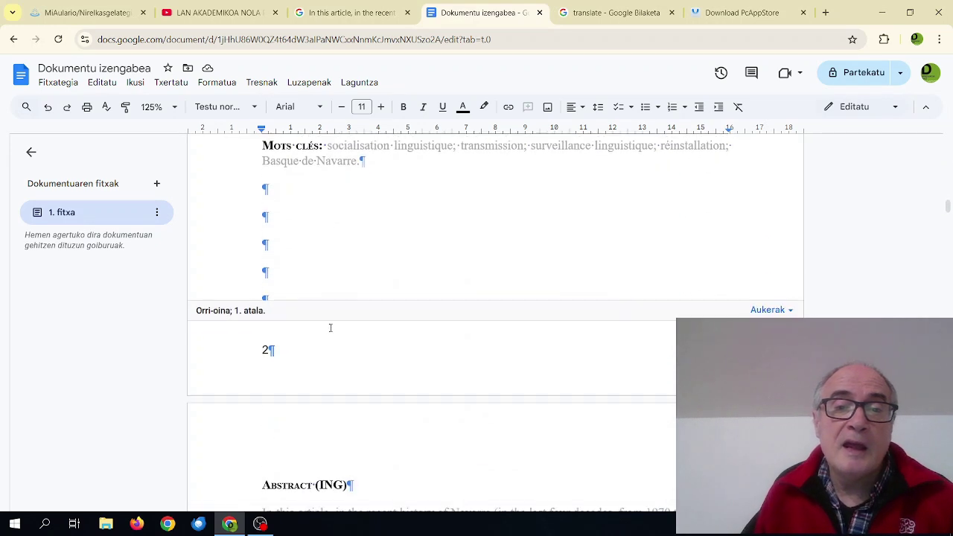
scroll(330, 328, "down", 10)
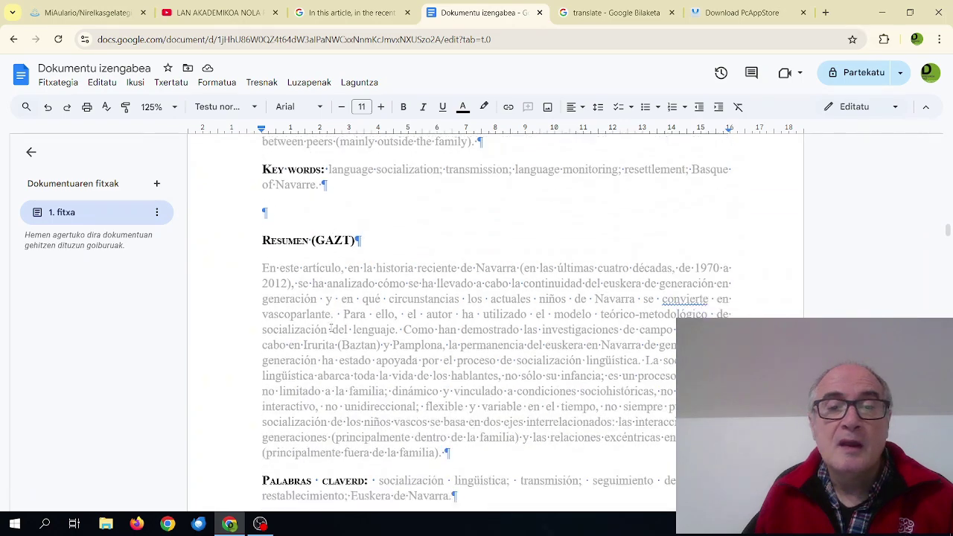
scroll(330, 328, "down", 10)
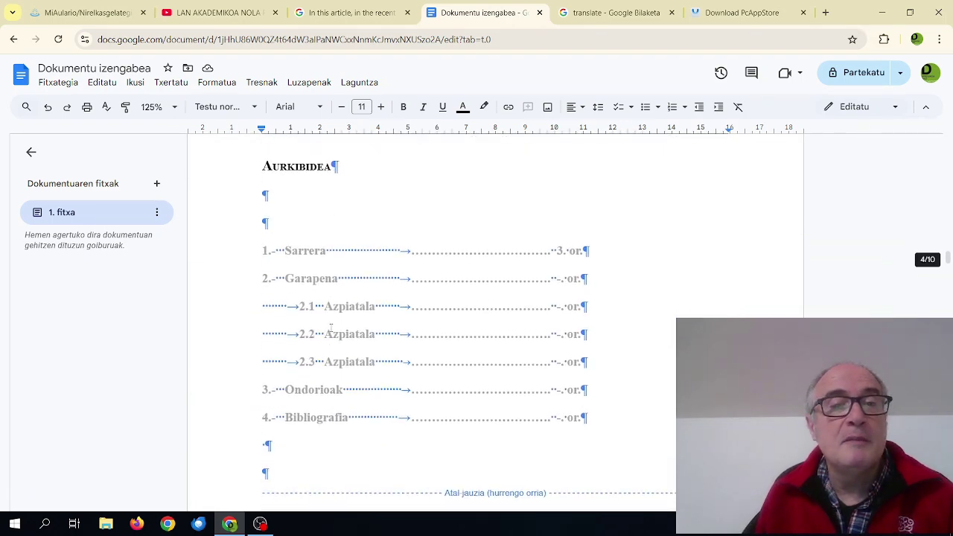
scroll(331, 328, "down", 8)
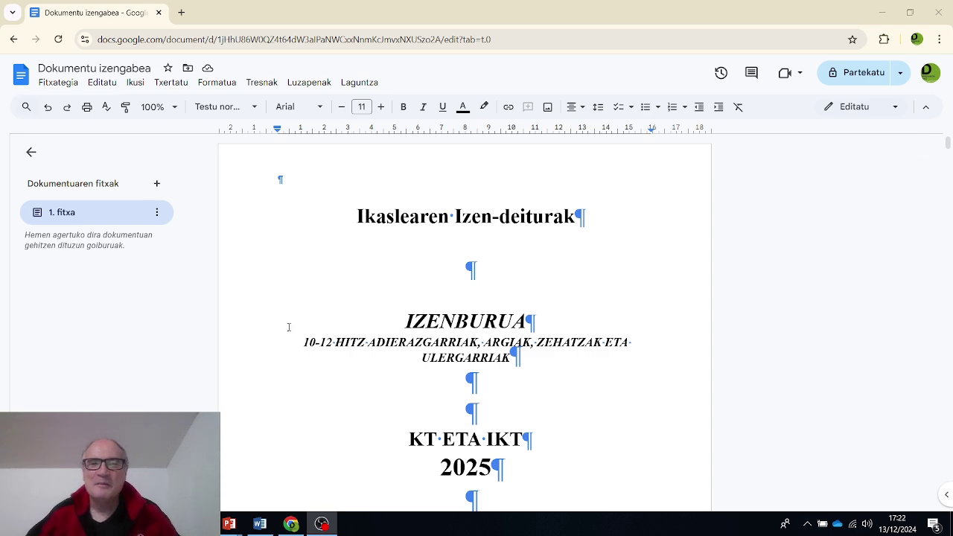
Step: Review the document from the cover page past the Aurkibidea section break, comparing the section 1 footers with the section 2 footer below 2.- Garapena
scroll(501, 342, "down", 15)
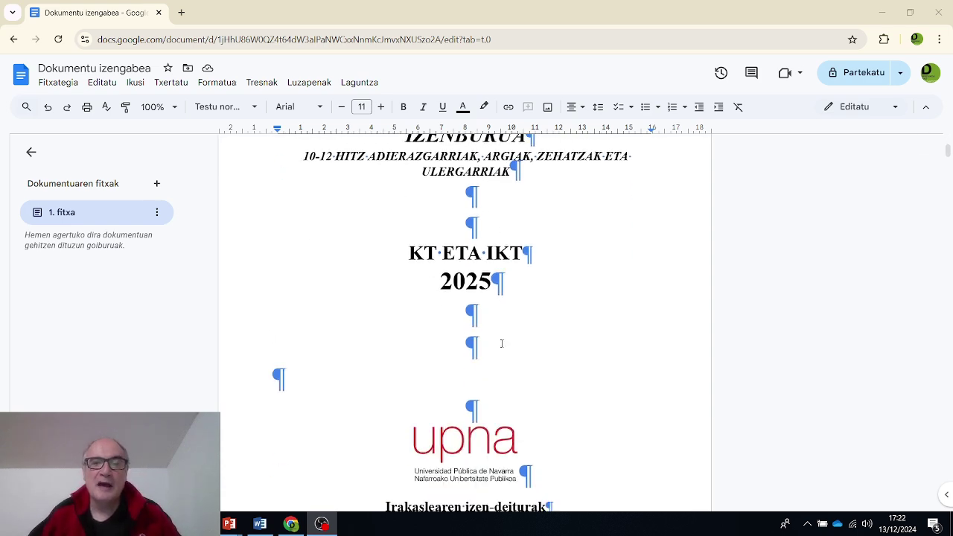
scroll(501, 342, "down", 20)
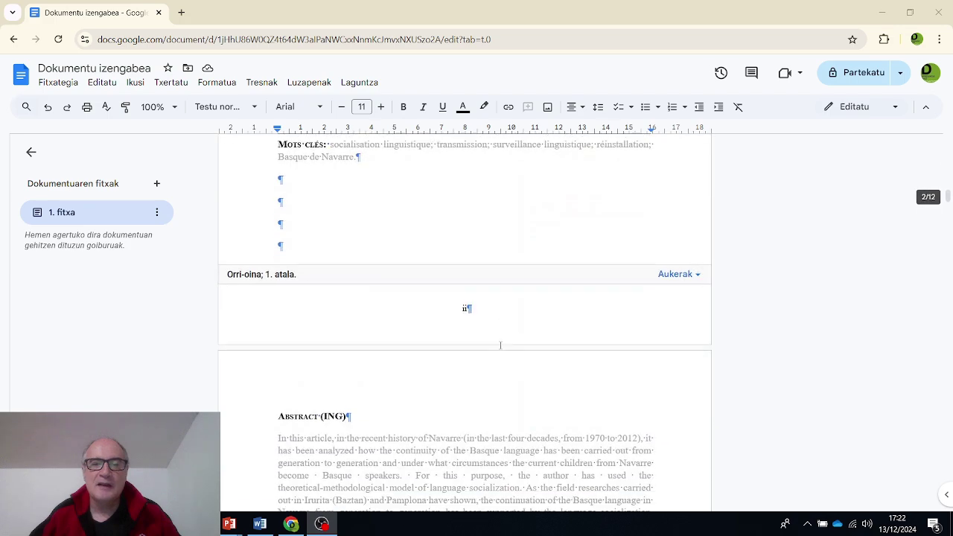
scroll(500, 347, "down", 20)
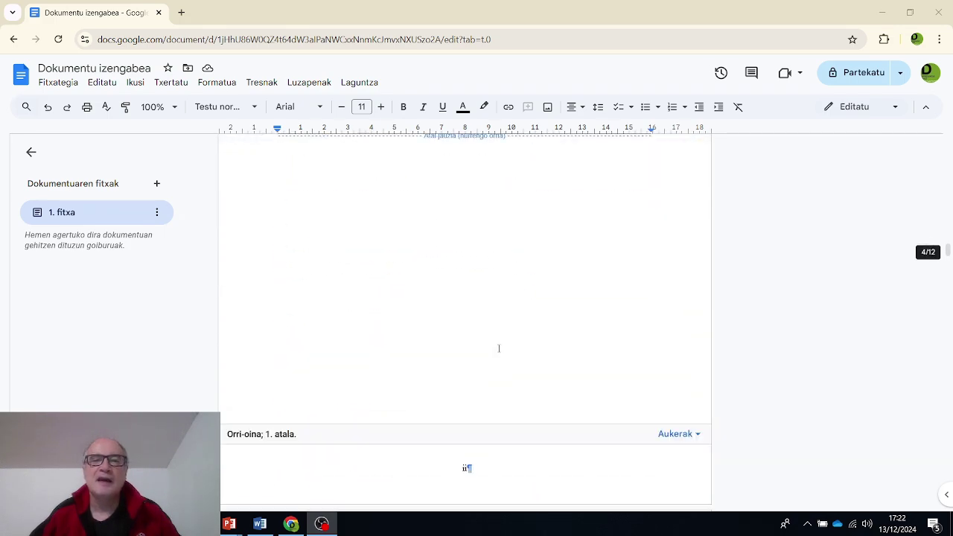
scroll(498, 349, "down", 10)
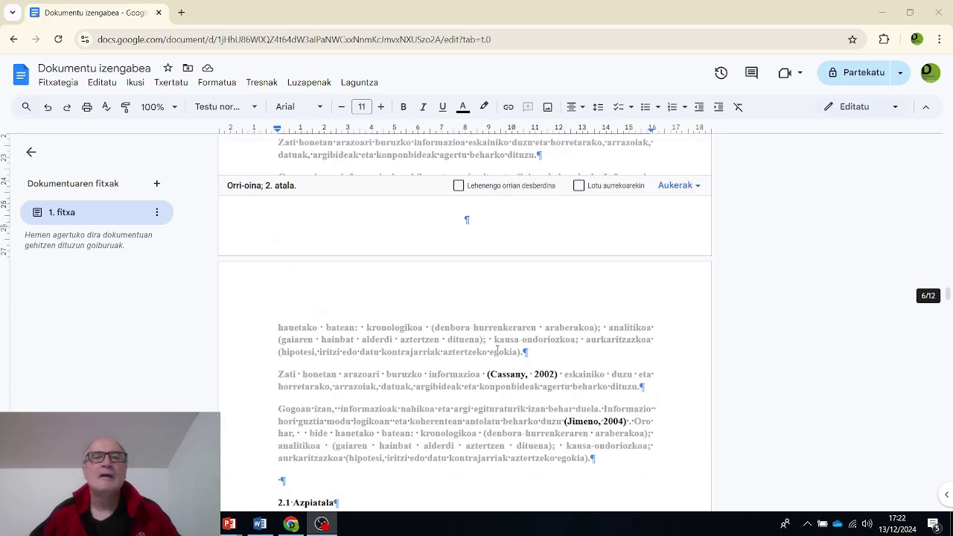
scroll(454, 304, "up", 10)
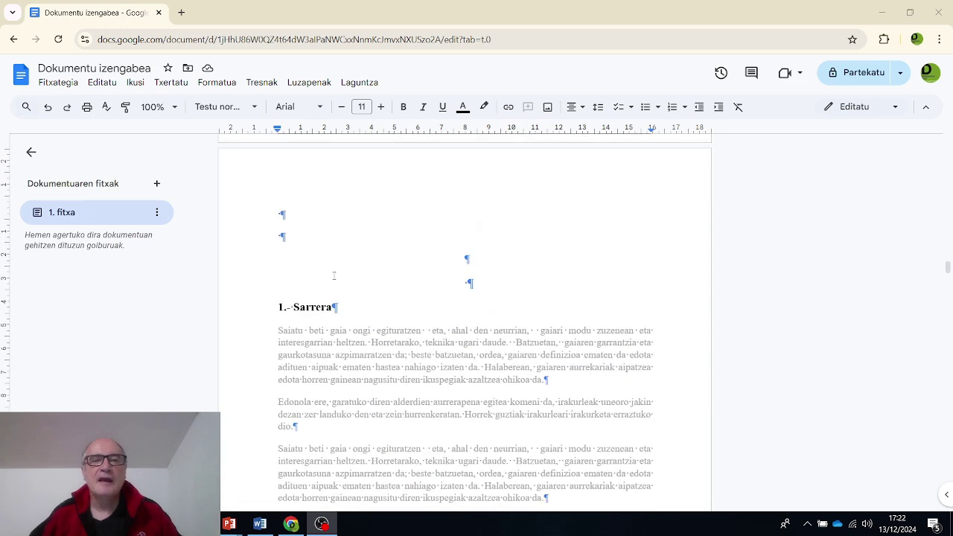
scroll(295, 344, "down", 1)
scroll(305, 320, "up", 4)
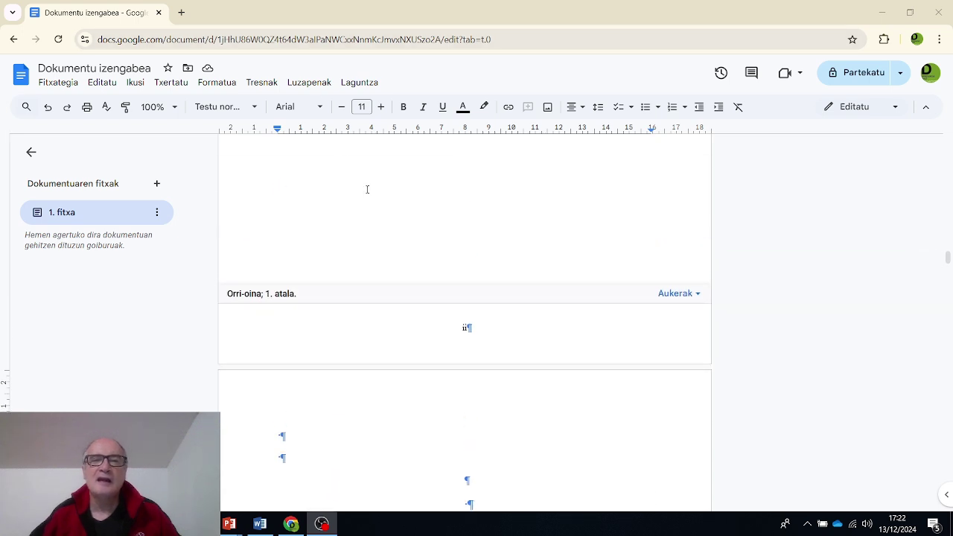
scroll(366, 189, "down", 5)
scroll(366, 190, "up", 2)
scroll(366, 189, "down", 1)
scroll(366, 190, "down", 20)
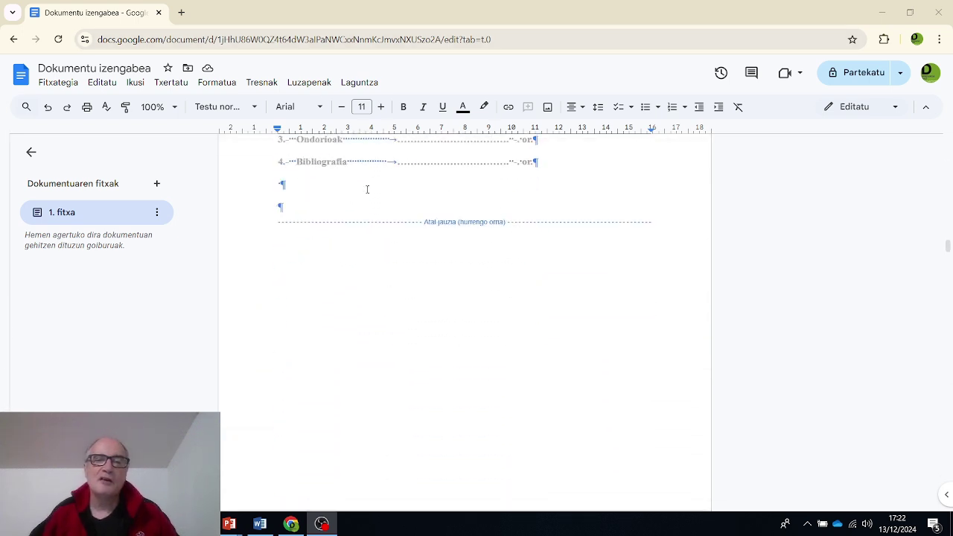
Step: Insert page numbers in the section 2 footer below 2.2 Azpiatala, applied to this section only, shown on its first page and starting at 1
scroll(366, 192, "down", 10)
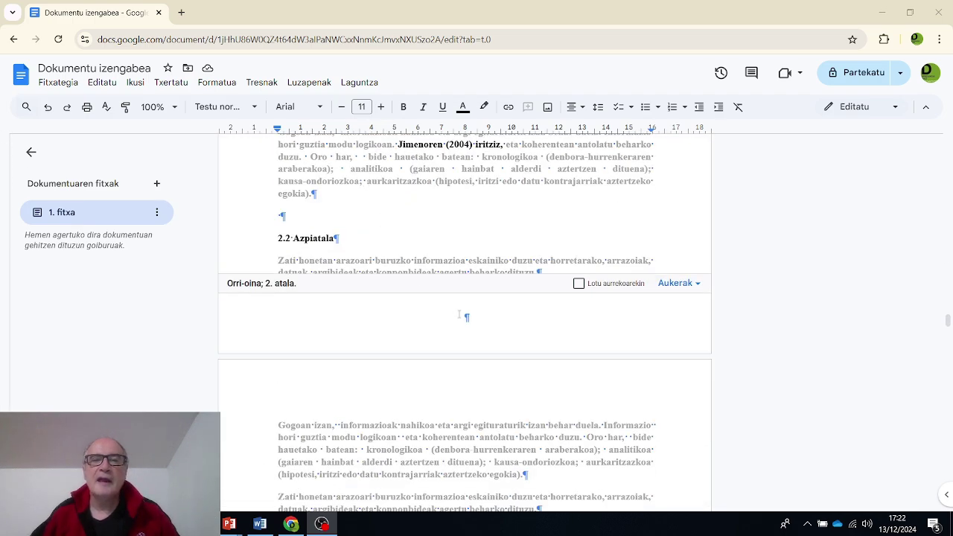
left_click(461, 315)
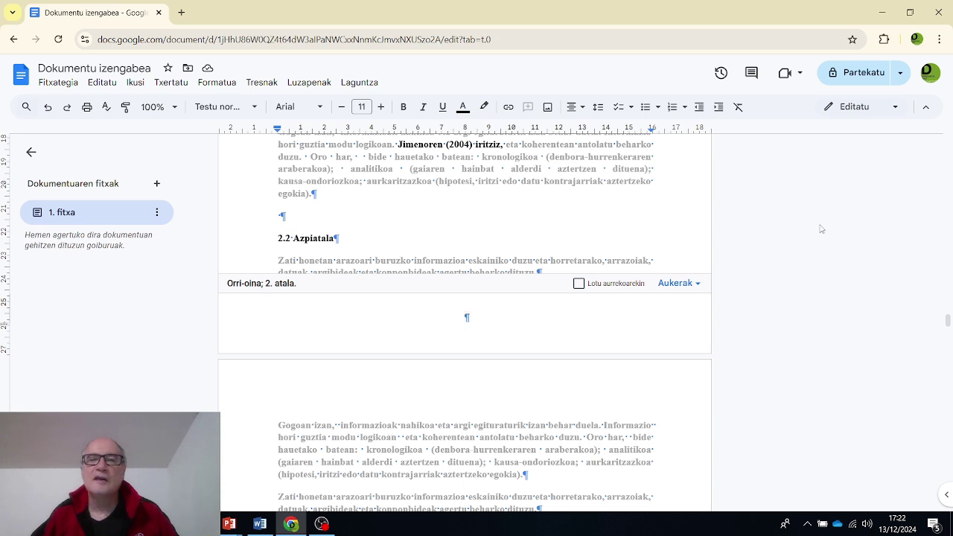
left_click(685, 283)
left_click(491, 321)
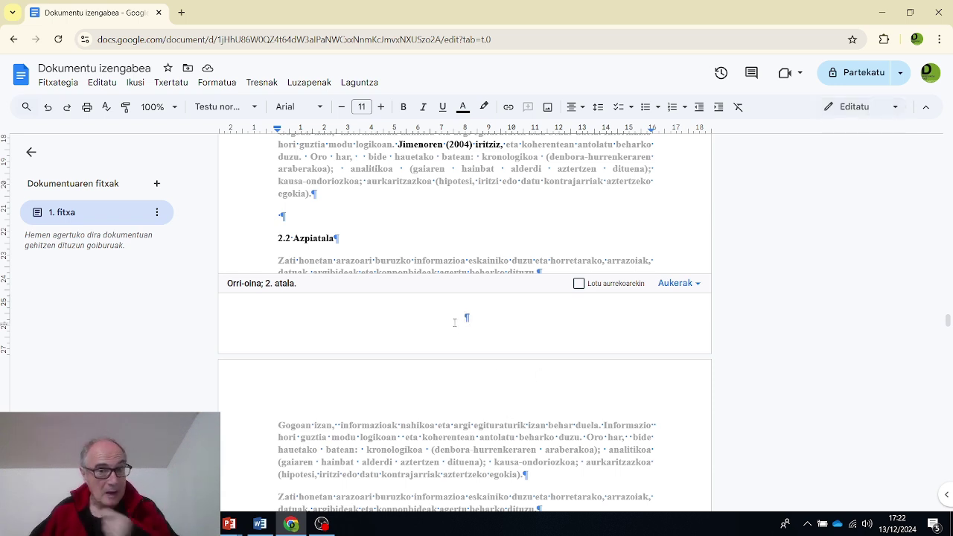
left_click(677, 284)
left_click(679, 327)
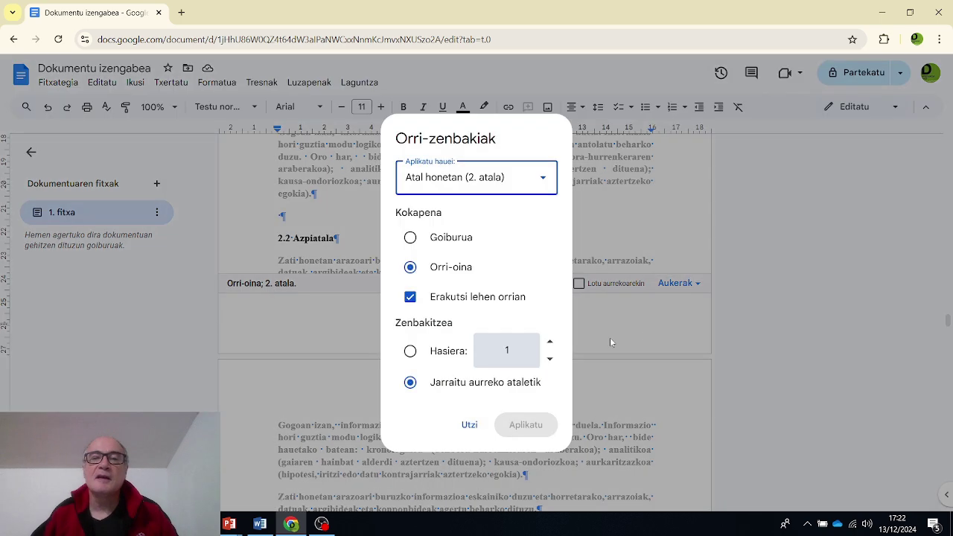
left_click(411, 353)
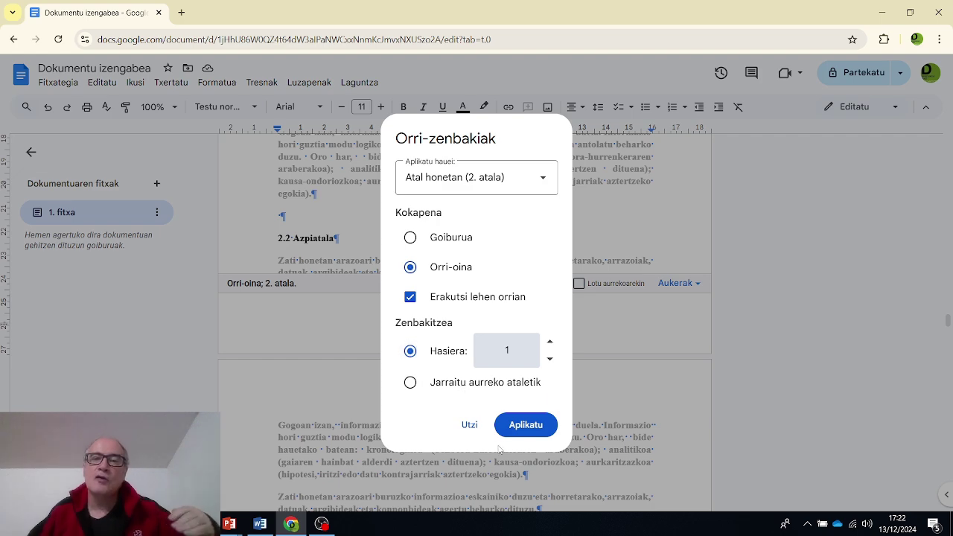
left_click(527, 429)
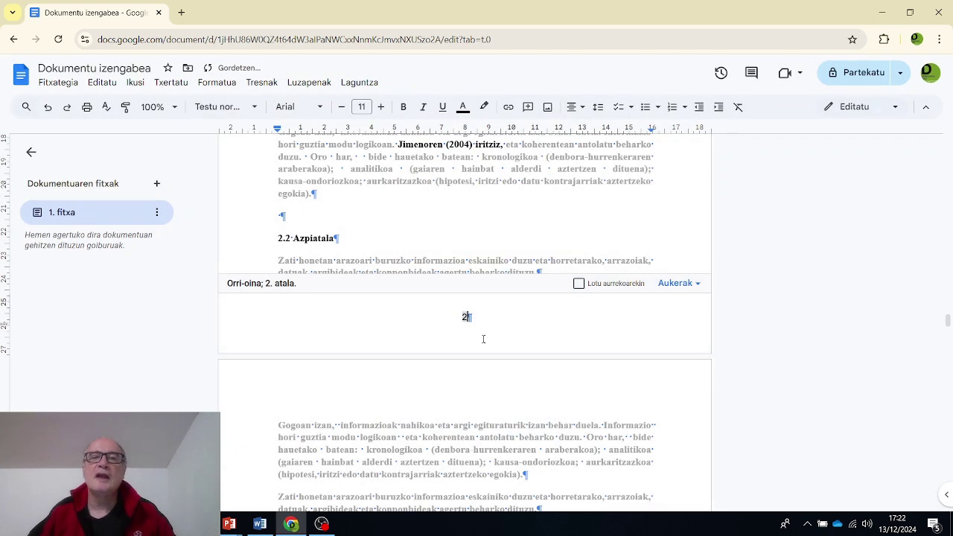
Step: Check the page numbers in the section 2 footers below 2.- Garapena and 2.2 Azpiatala, and in the section 1 footers around Aurkibidea
scroll(486, 316, "up", 10)
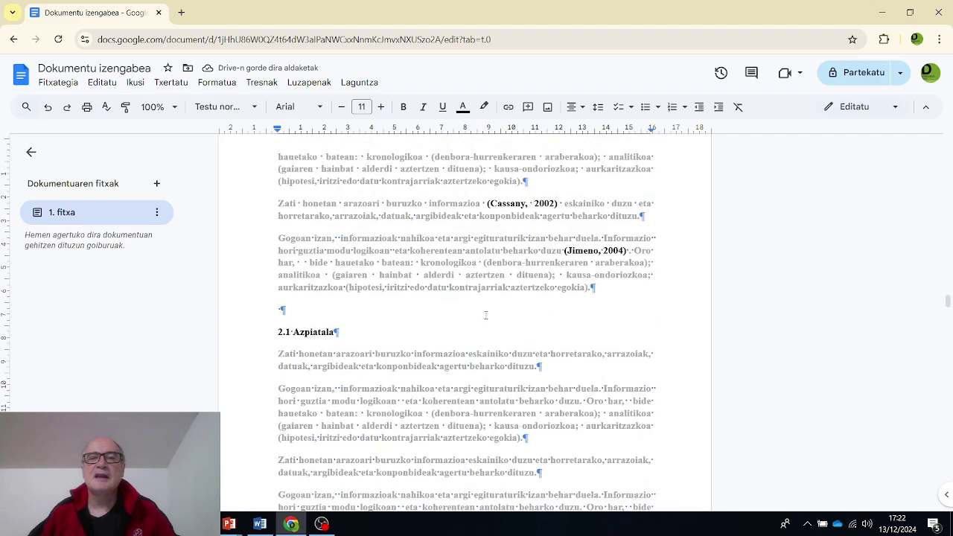
scroll(482, 314, "up", 8)
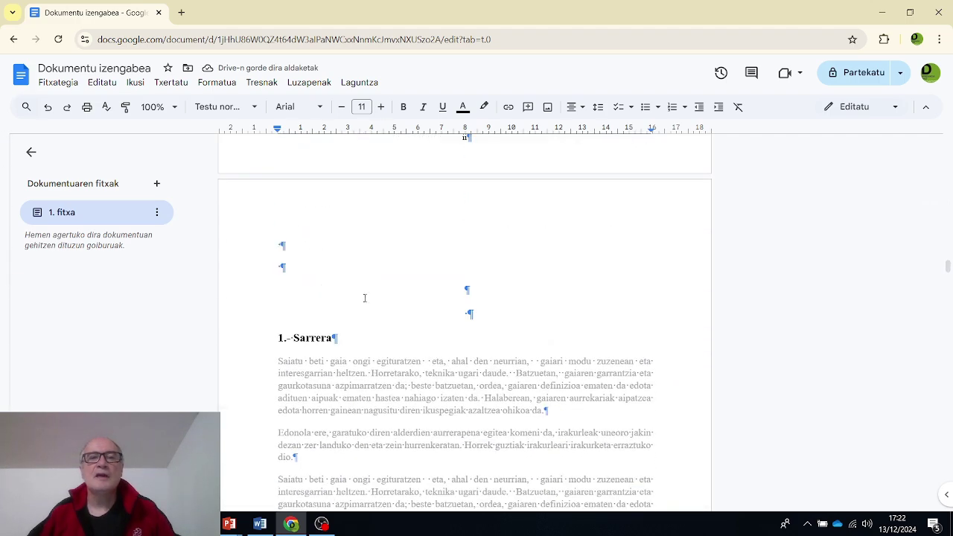
scroll(374, 295, "down", 8)
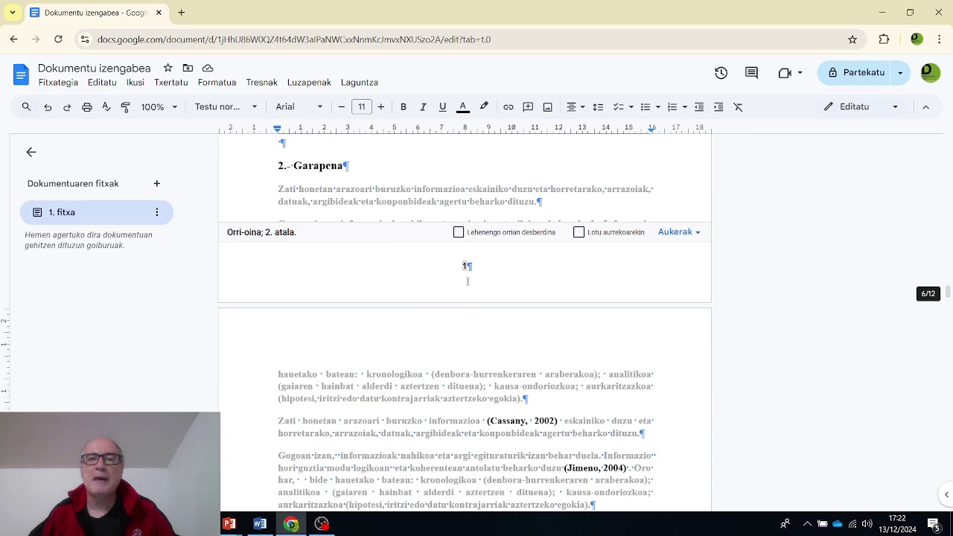
scroll(469, 280, "down", 9)
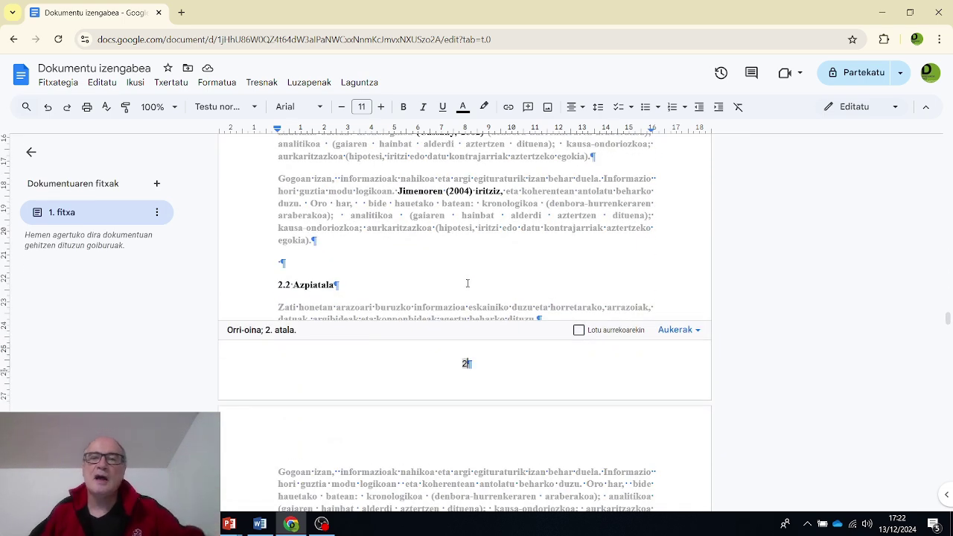
scroll(466, 283, "up", 9)
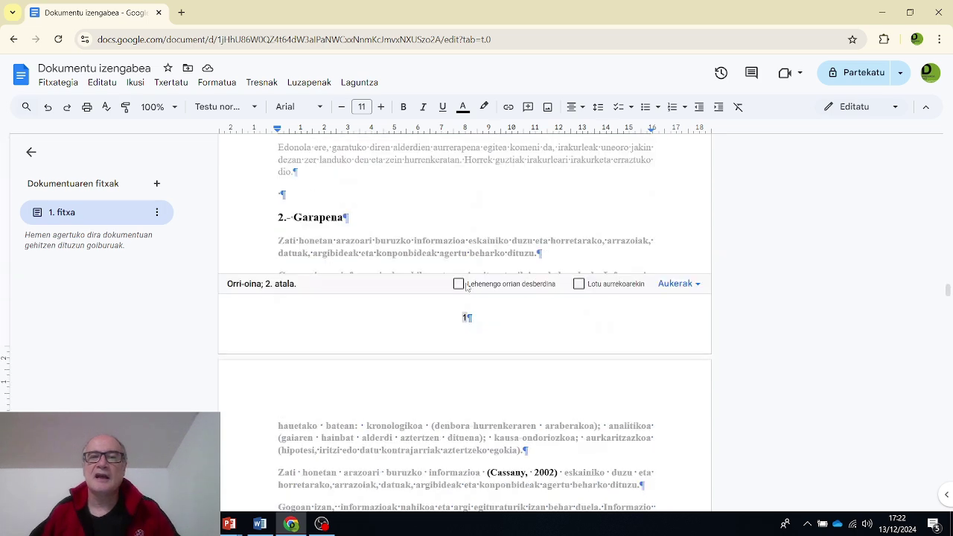
scroll(463, 283, "up", 9)
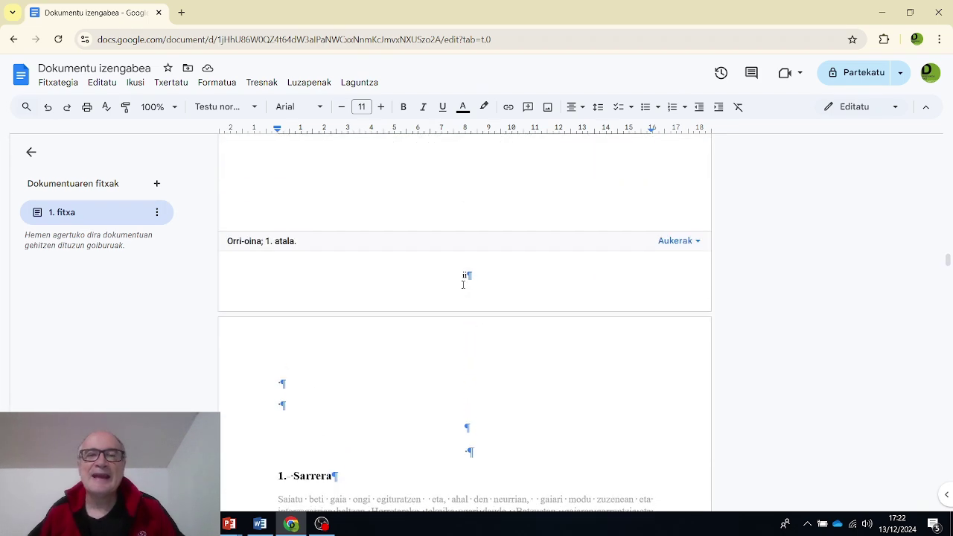
scroll(368, 215, "up", 10)
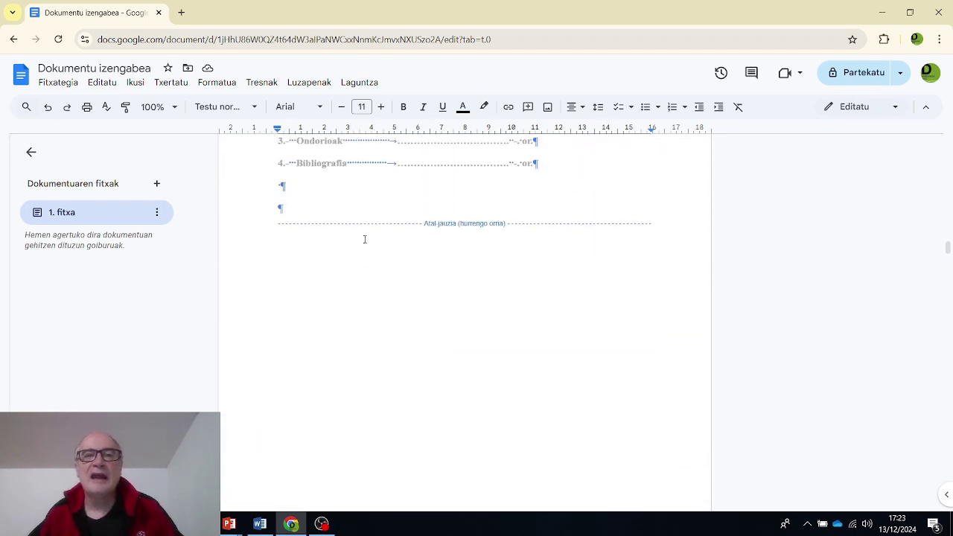
scroll(368, 257, "down", 1)
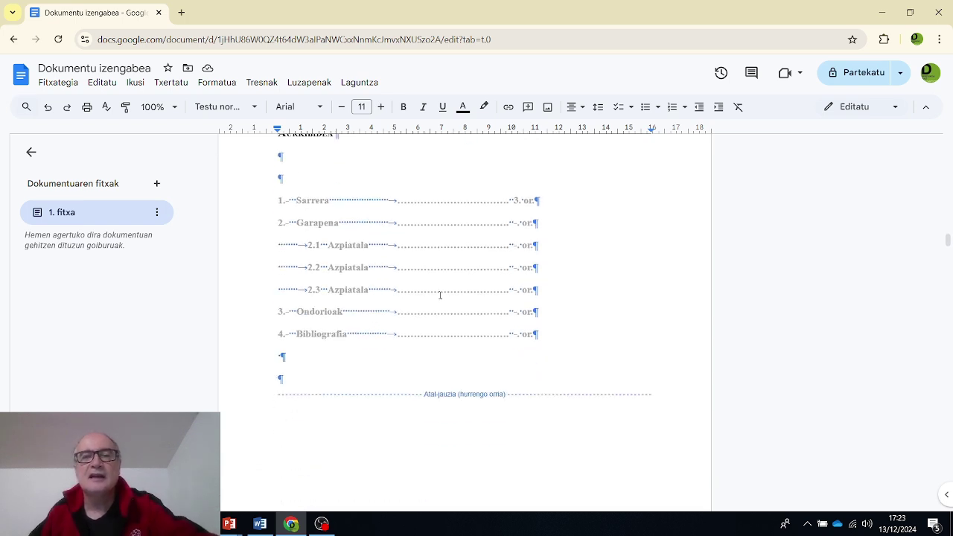
scroll(440, 295, "up", 2)
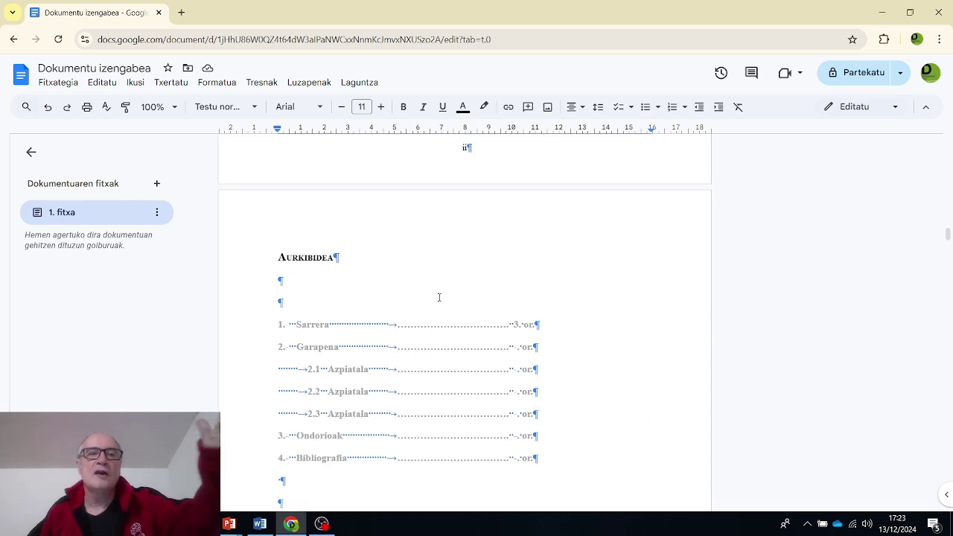
scroll(439, 296, "up", 5)
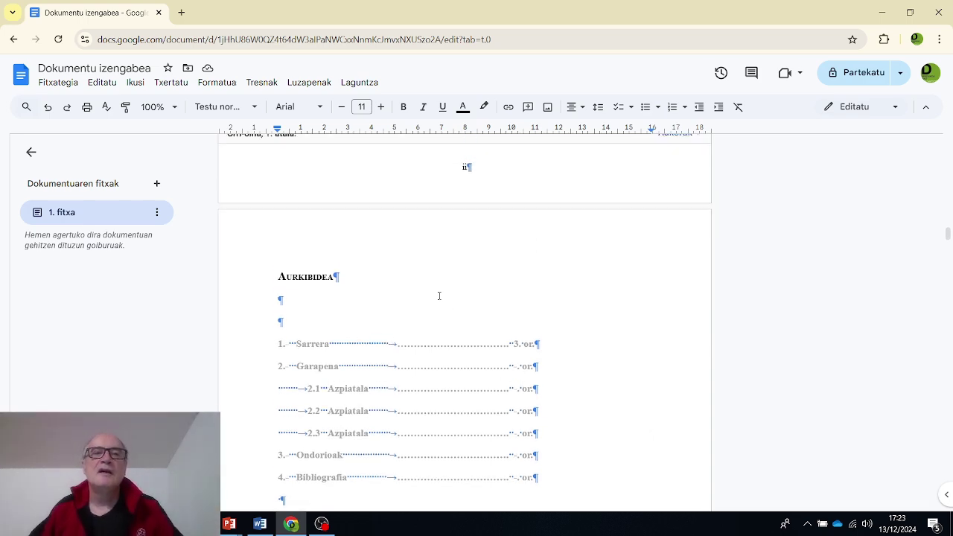
Step: Delete the page number from the section 1 footer on the page before Aurkibidea
scroll(439, 295, "down", 2)
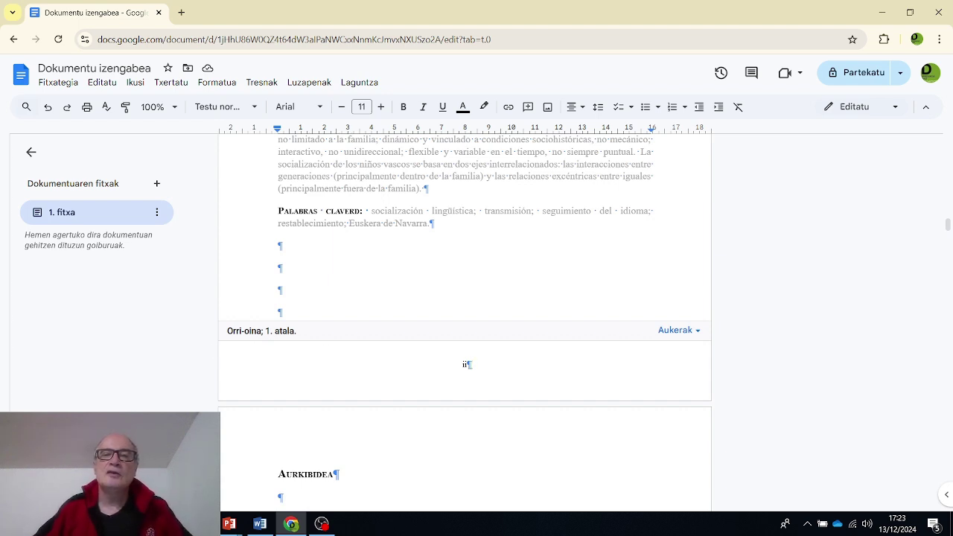
double_click(461, 366)
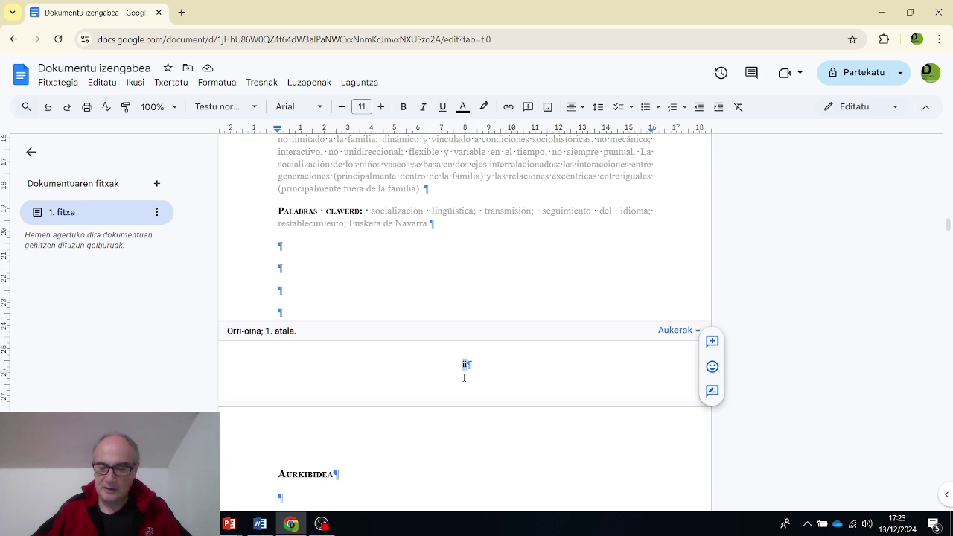
key("BackSpace")
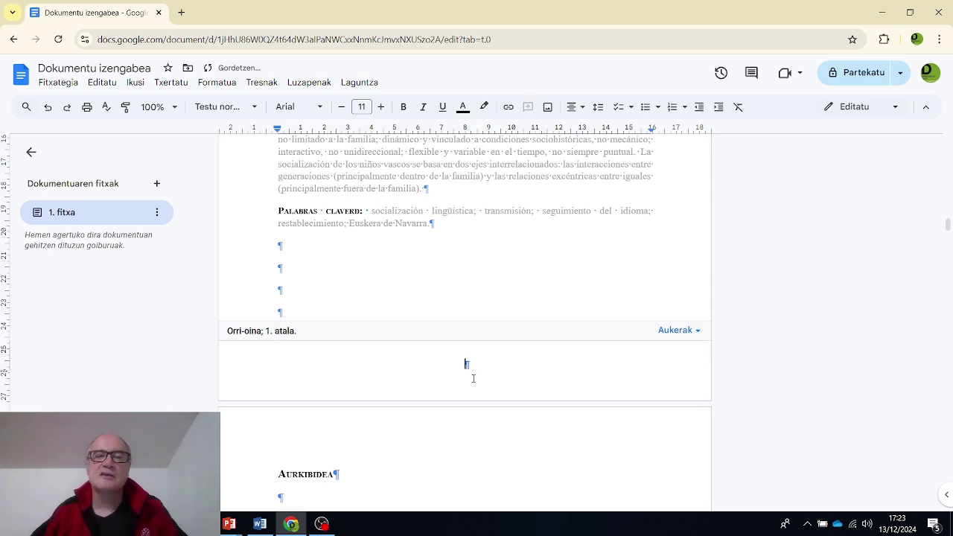
scroll(473, 379, "up", 12)
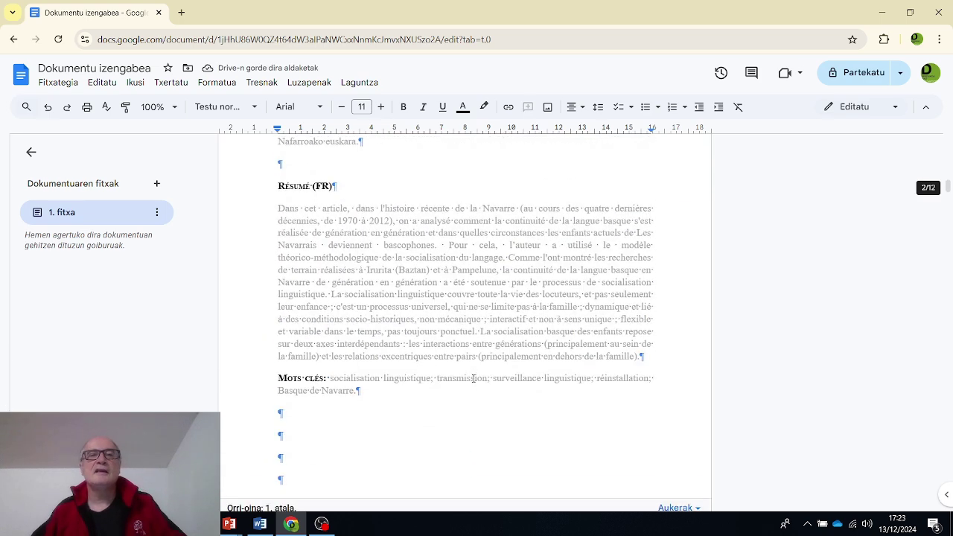
scroll(473, 378, "up", 15)
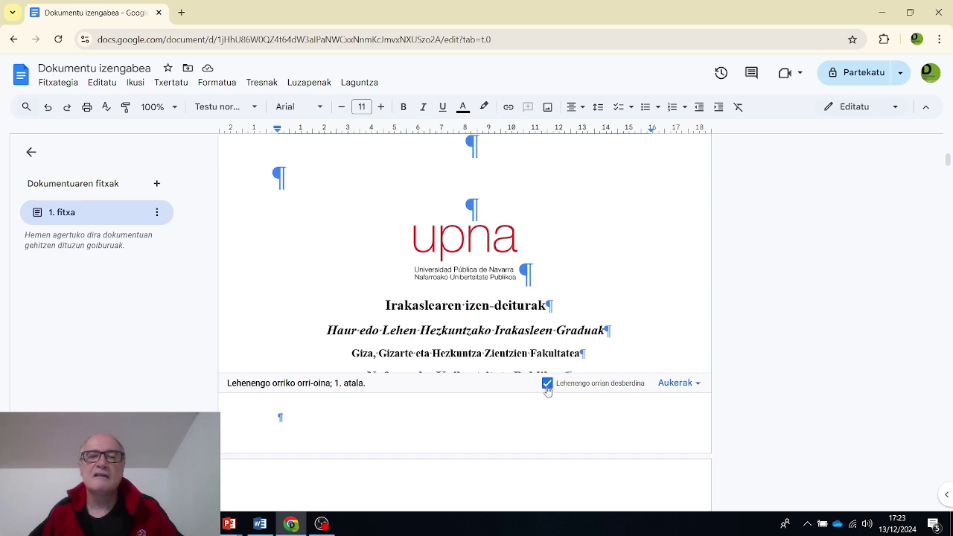
Step: Insert a next-page section break in the empty lines below the Mots clés paragraph of the French abstract
scroll(301, 419, "down", 12)
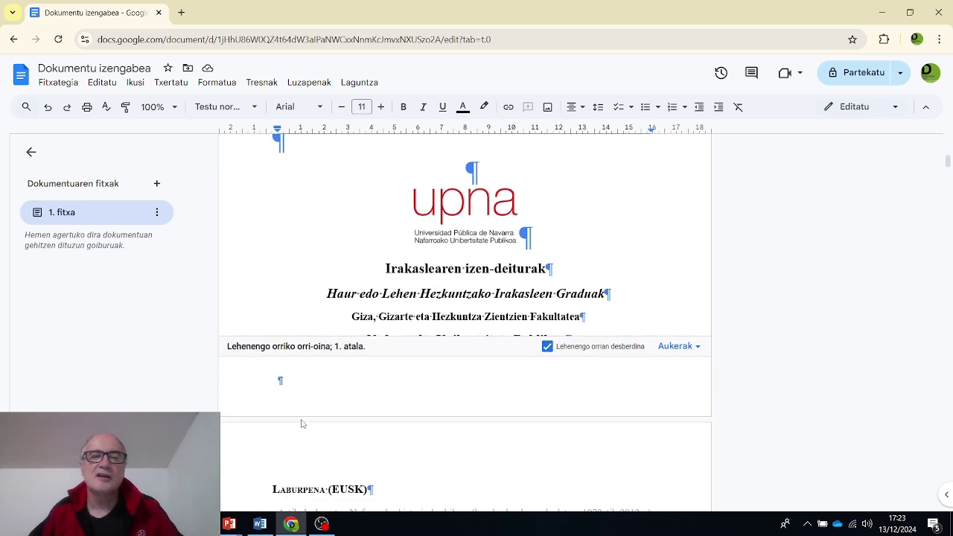
scroll(301, 419, "down", 1)
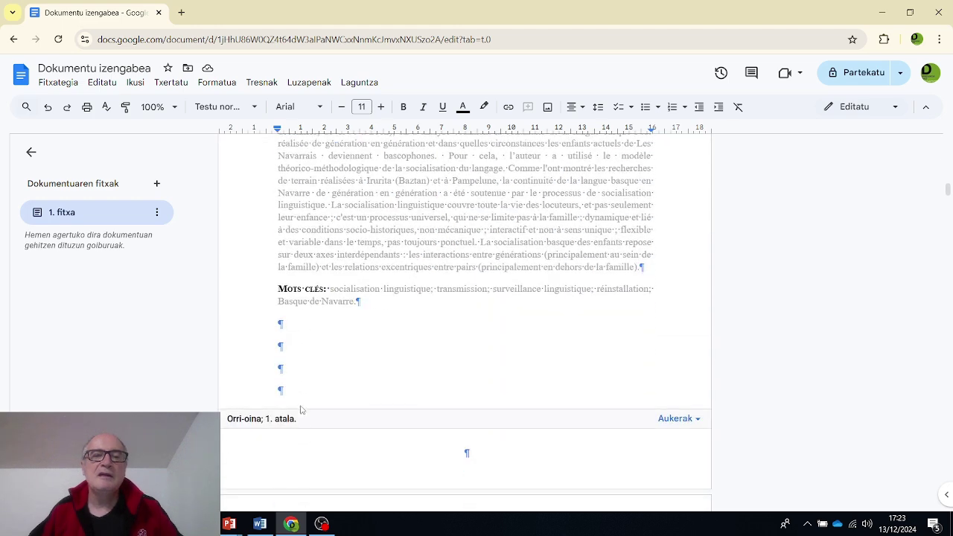
left_click(282, 346)
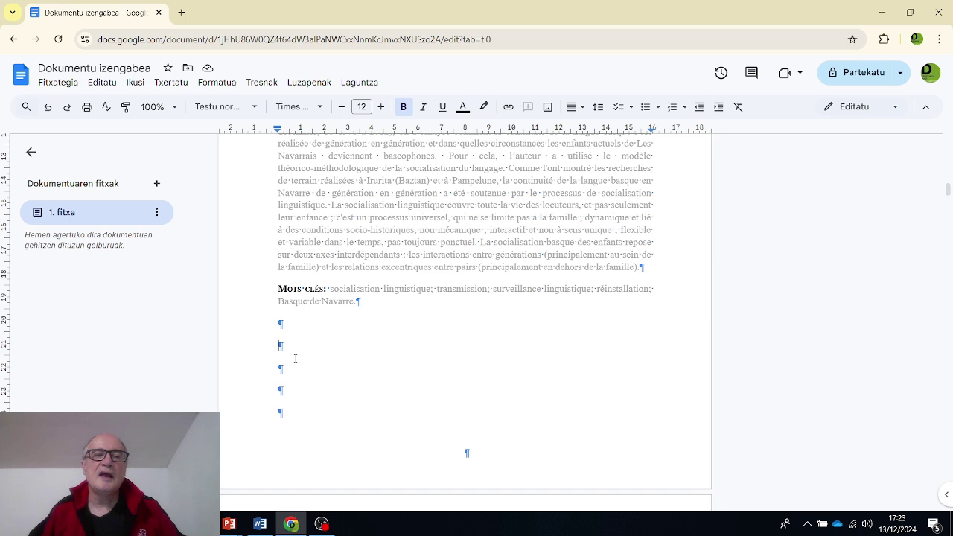
left_click(167, 83)
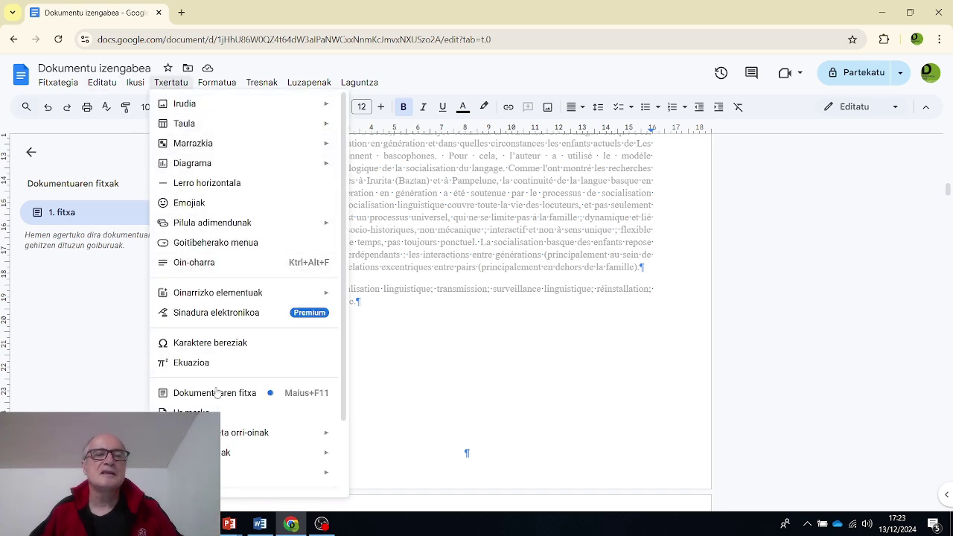
mouse_move(221, 454)
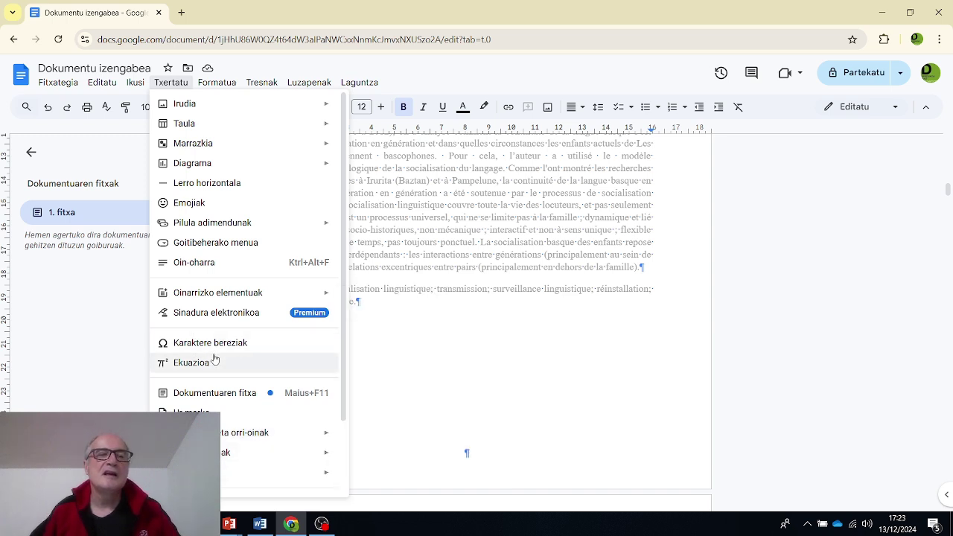
mouse_move(337, 472)
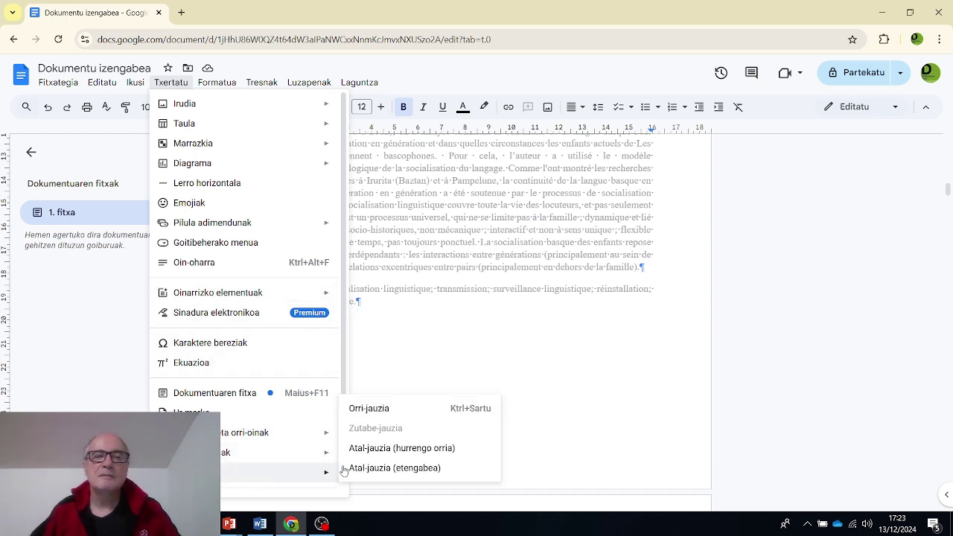
left_click(399, 448)
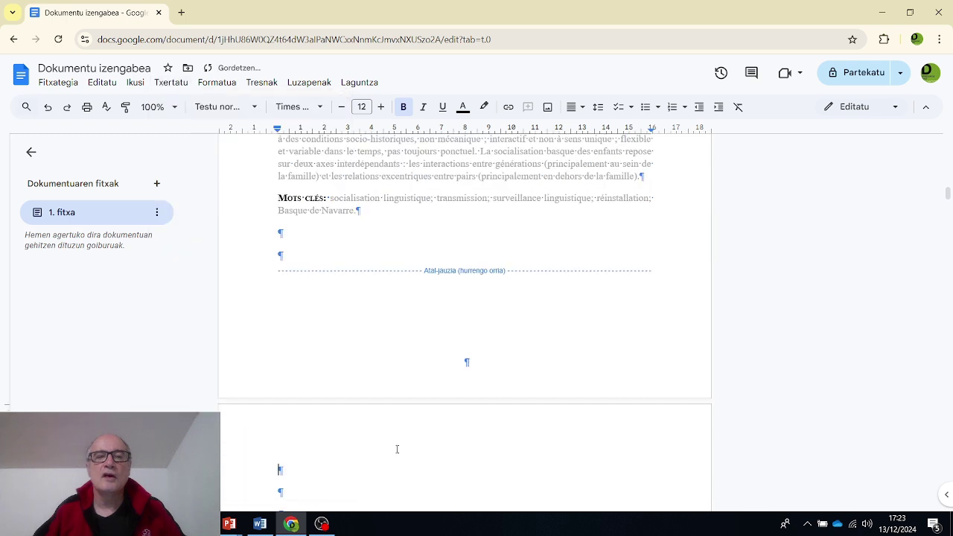
Step: Compare the section 1 footer below Mots clés with the section 2 footer below Palabras claverd
double_click(391, 361)
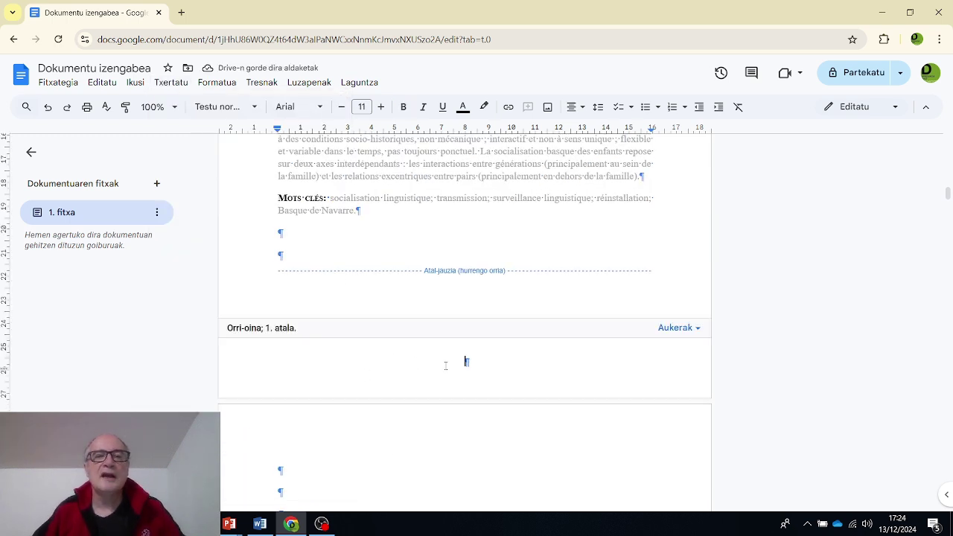
scroll(466, 383, "down", 2)
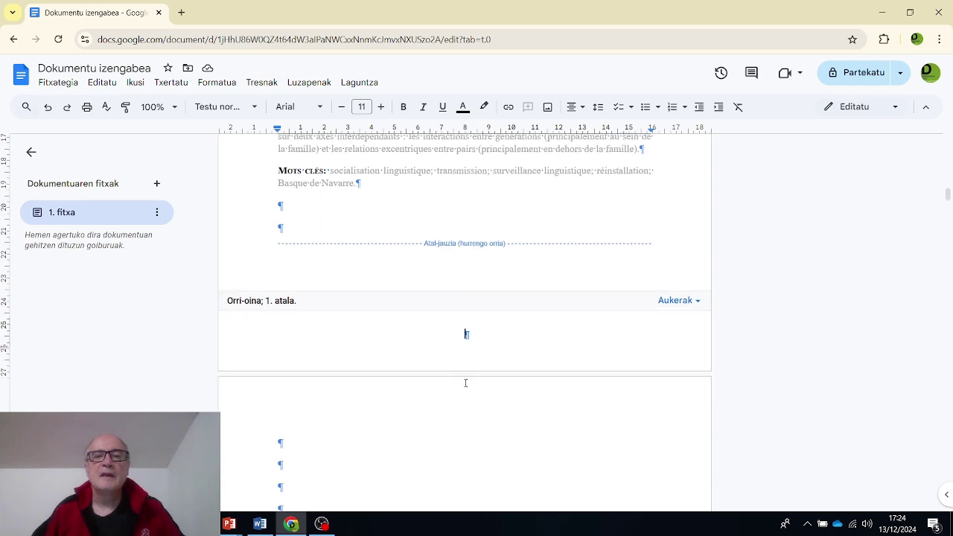
scroll(464, 383, "up", 1)
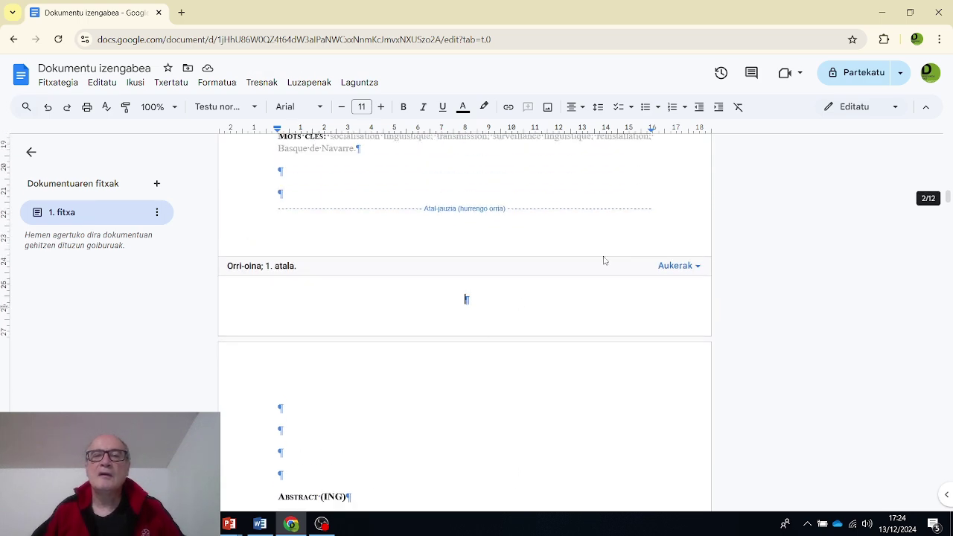
scroll(497, 301, "down", 8)
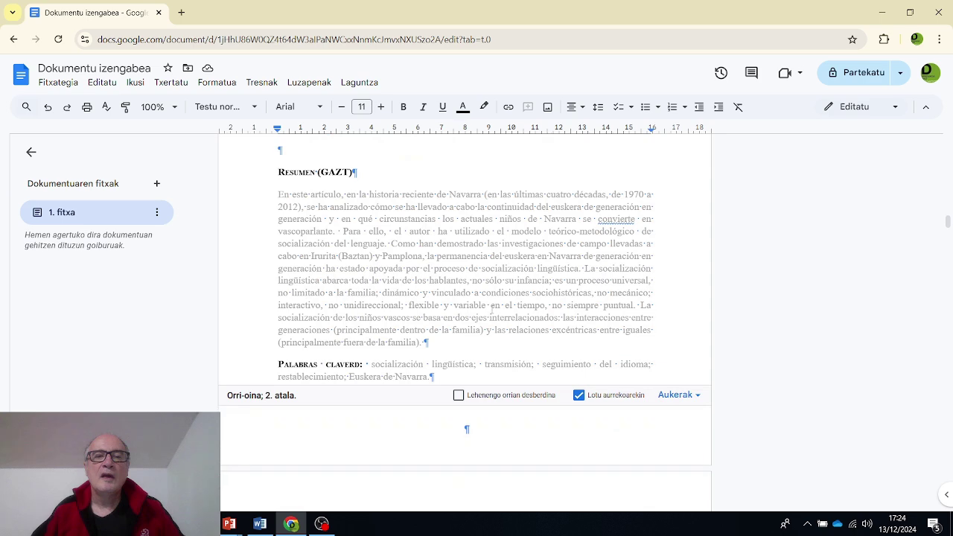
scroll(491, 310, "down", 1)
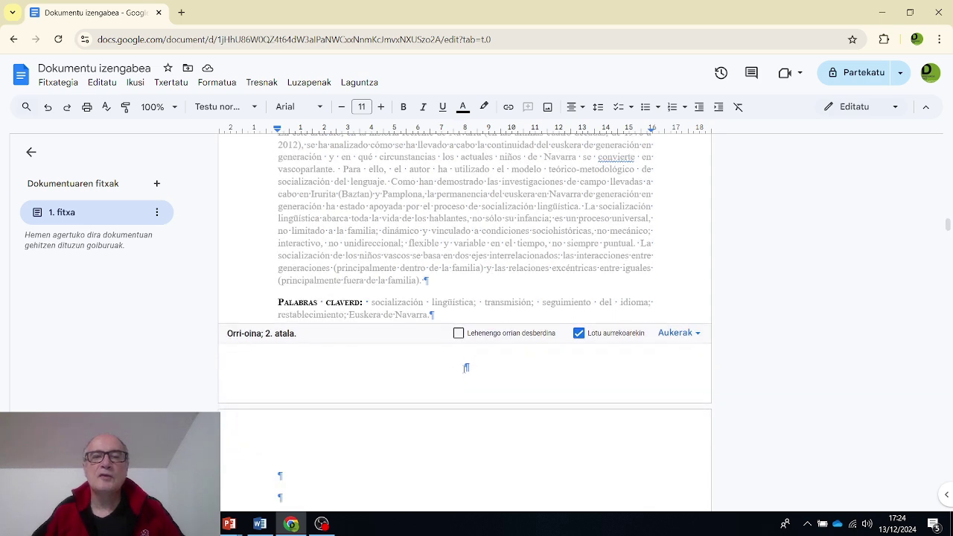
scroll(445, 295, "down", 2)
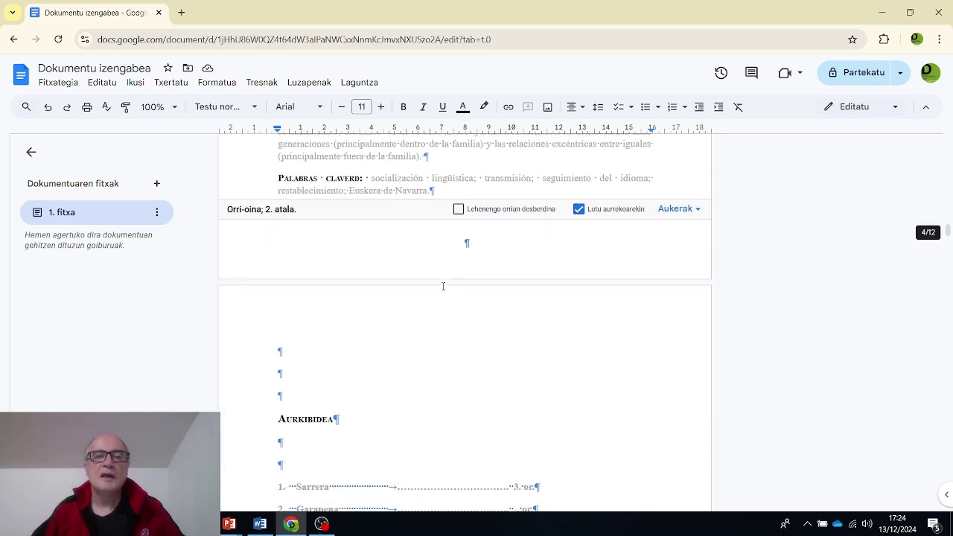
Step: Delete the empty paragraphs above the Abstract (ING) heading so it starts its page
scroll(443, 286, "up", 2)
scroll(443, 285, "up", 5)
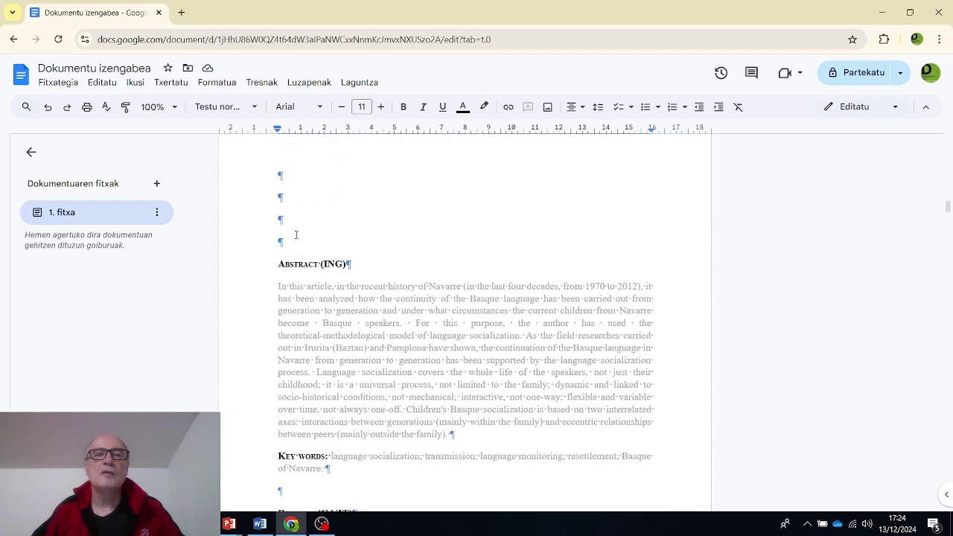
left_click_drag(256, 206, 265, 268)
key("BackSpace")
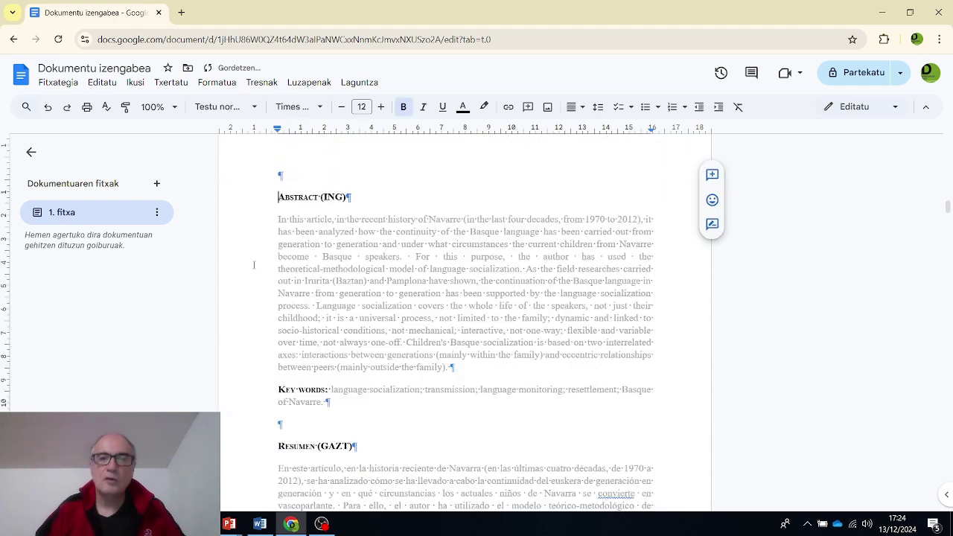
key("BackSpace")
Step: Insert a next-page section break in the empty lines below the Palabras claverd paragraph
scroll(253, 264, "down", 5)
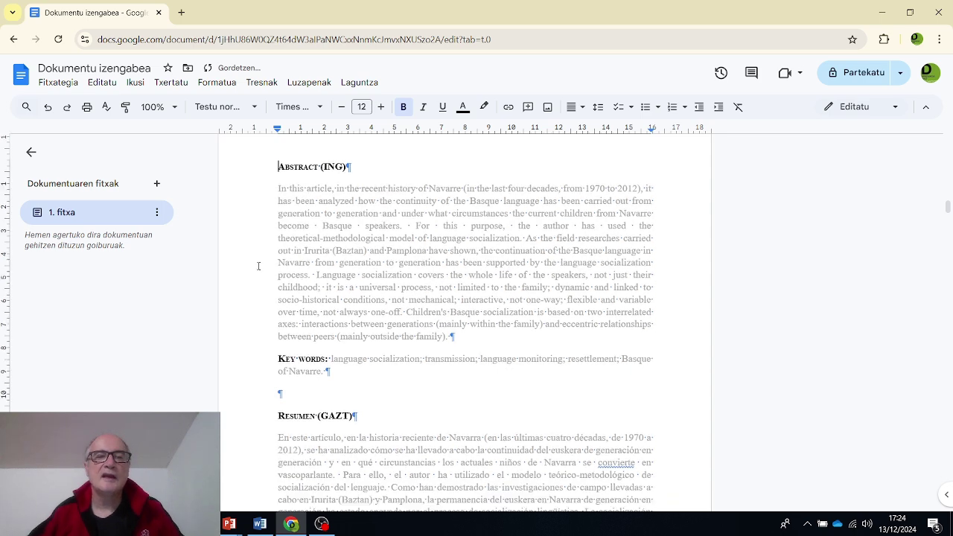
left_click(286, 288)
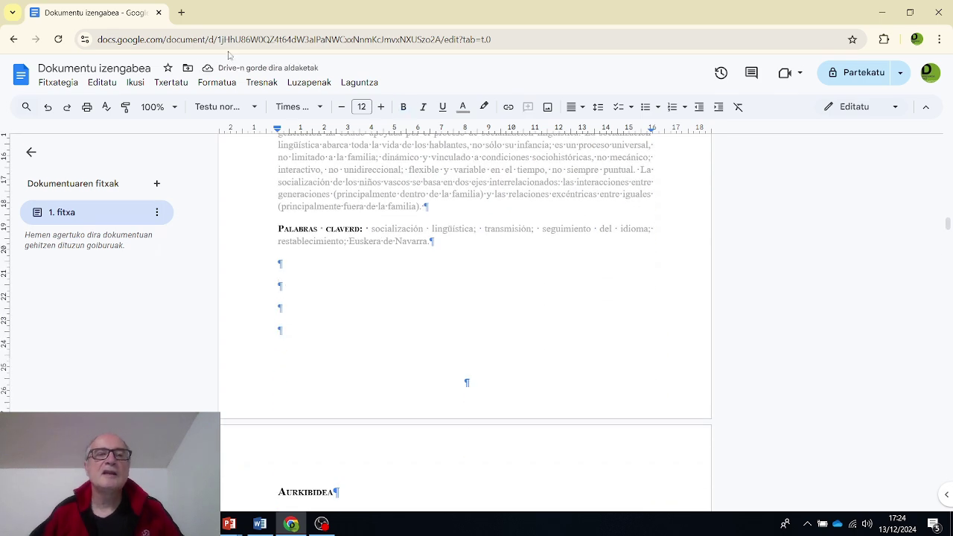
left_click(168, 83)
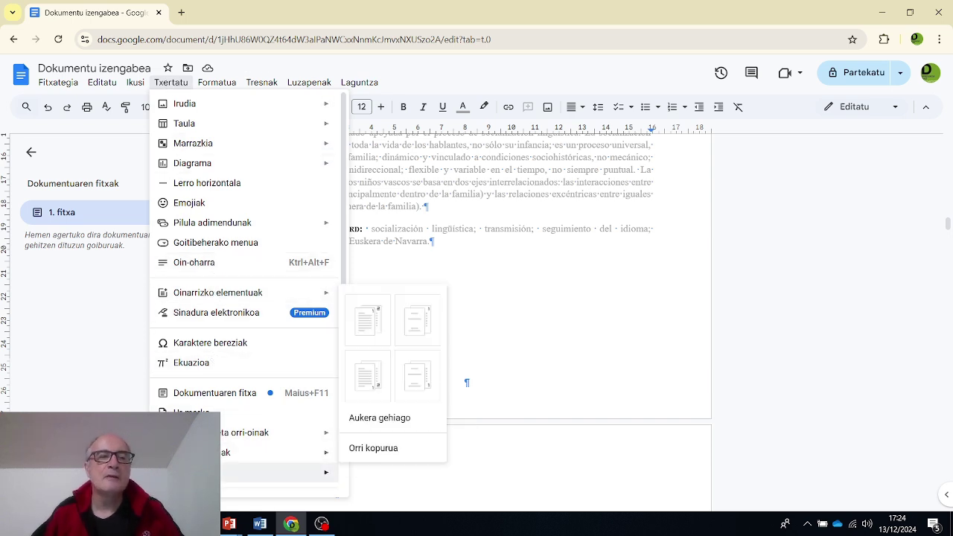
mouse_move(201, 472)
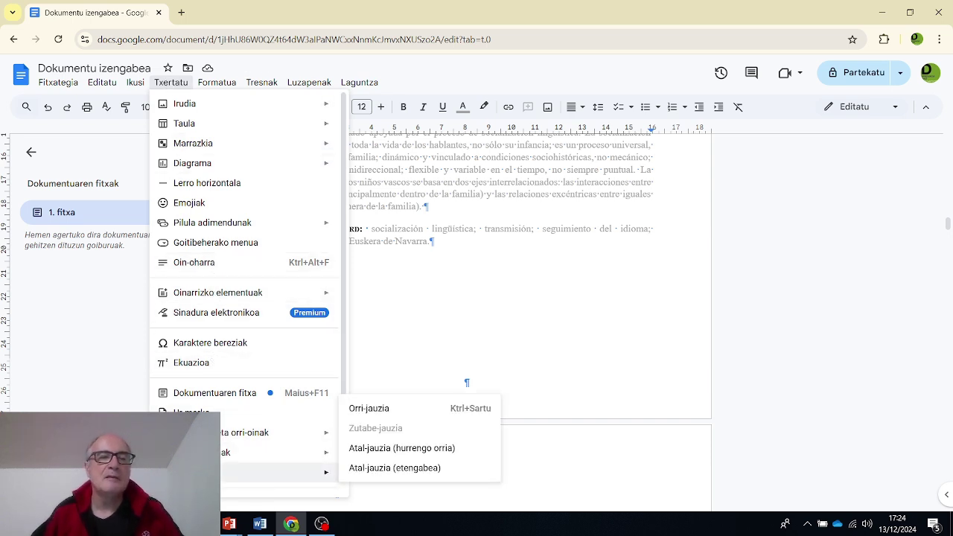
left_click(381, 449)
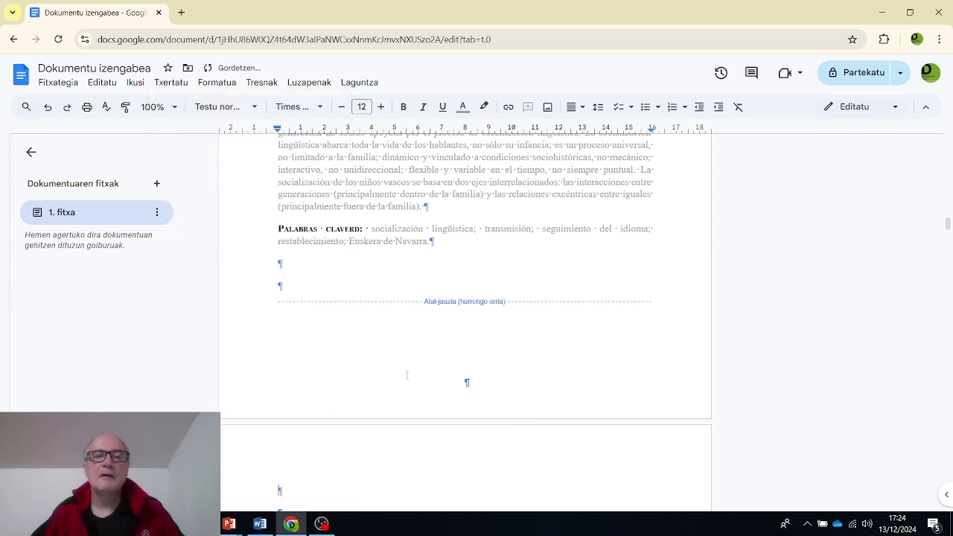
Step: Check the section 2 footer before Aurkibidea and delete the empty paragraphs above the Aurkibidea heading
double_click(385, 385)
scroll(348, 390, "down", 2)
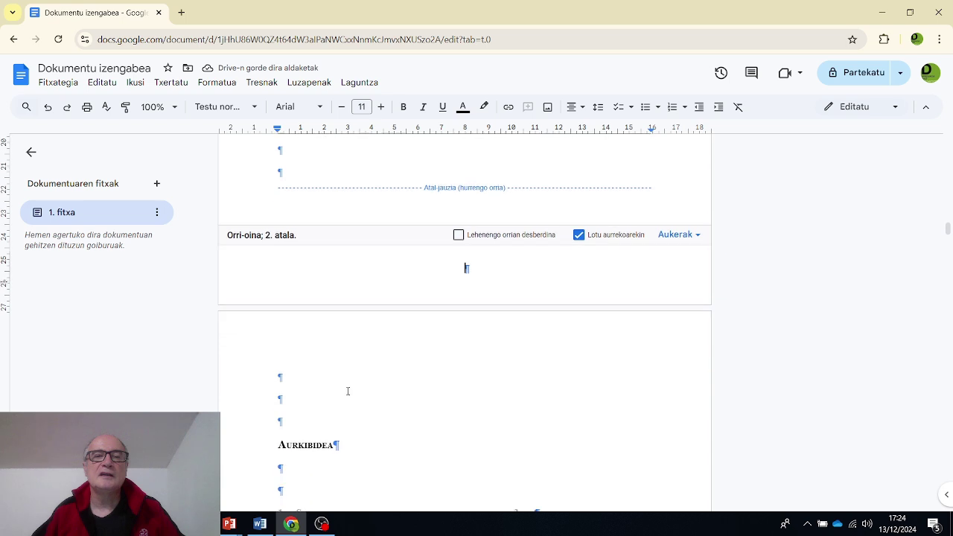
scroll(347, 391, "down", 2)
left_click_drag(251, 286, 268, 352)
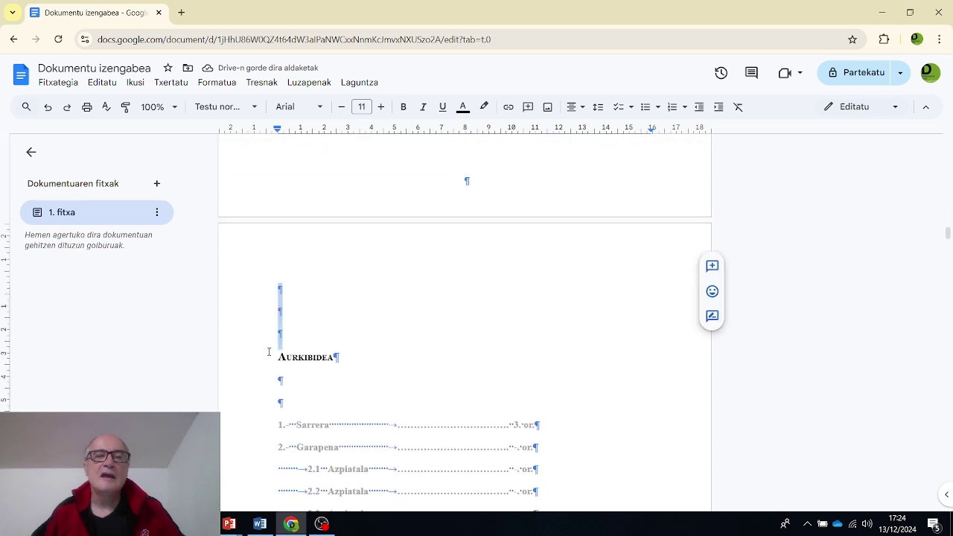
key("Delete")
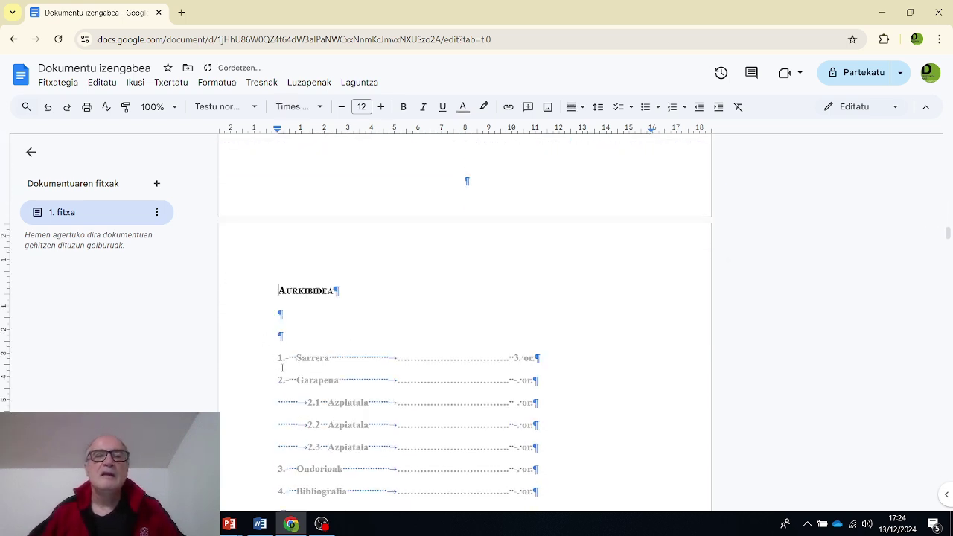
Step: Check the section 3 footer on the Aurkibidea page and delete the empty paragraphs above the 1.- Sarrera heading
scroll(302, 369, "down", 8)
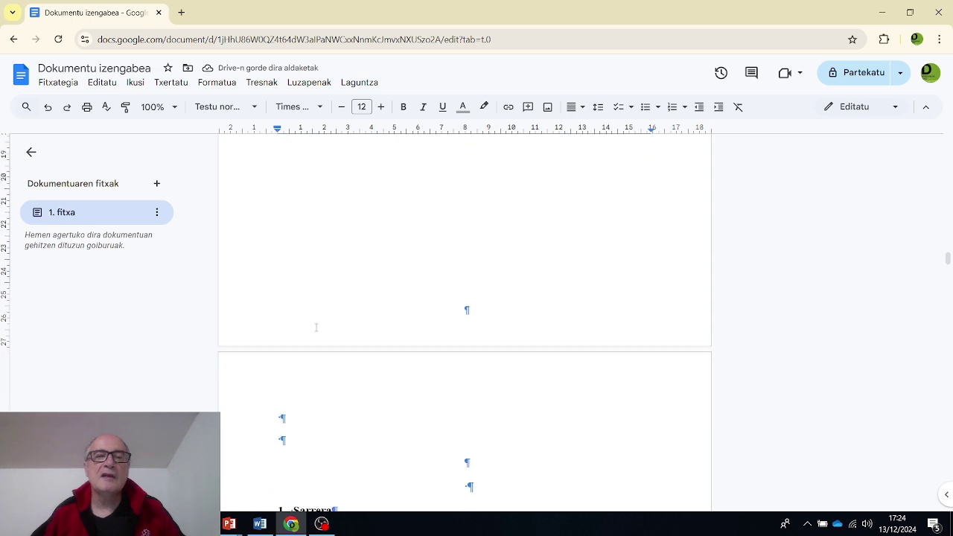
double_click(313, 315)
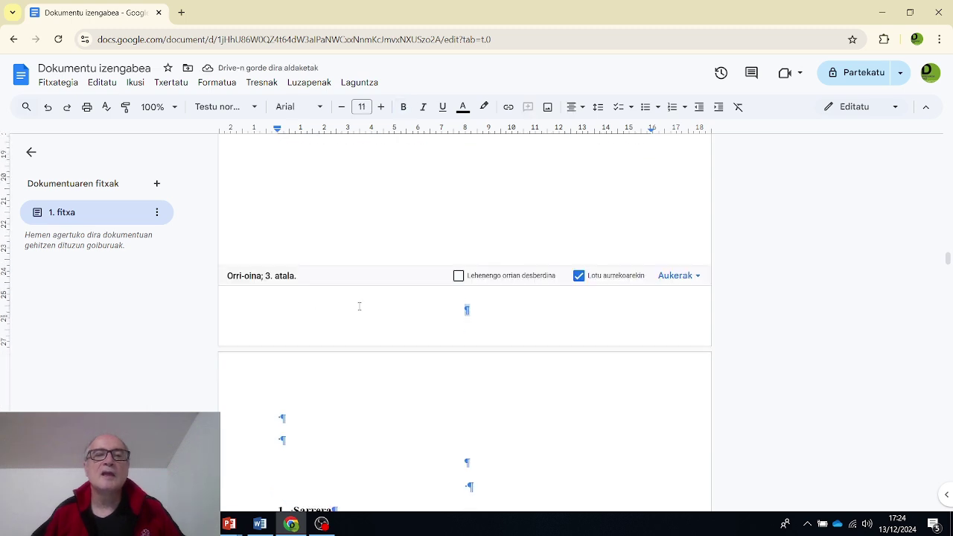
scroll(366, 303, "down", 2)
left_click(281, 263)
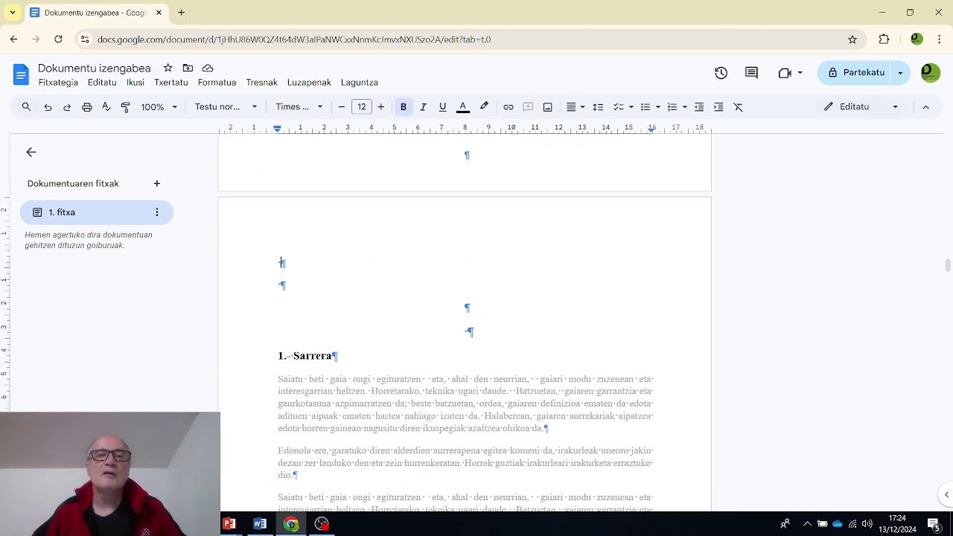
left_click_drag(281, 263, 499, 329)
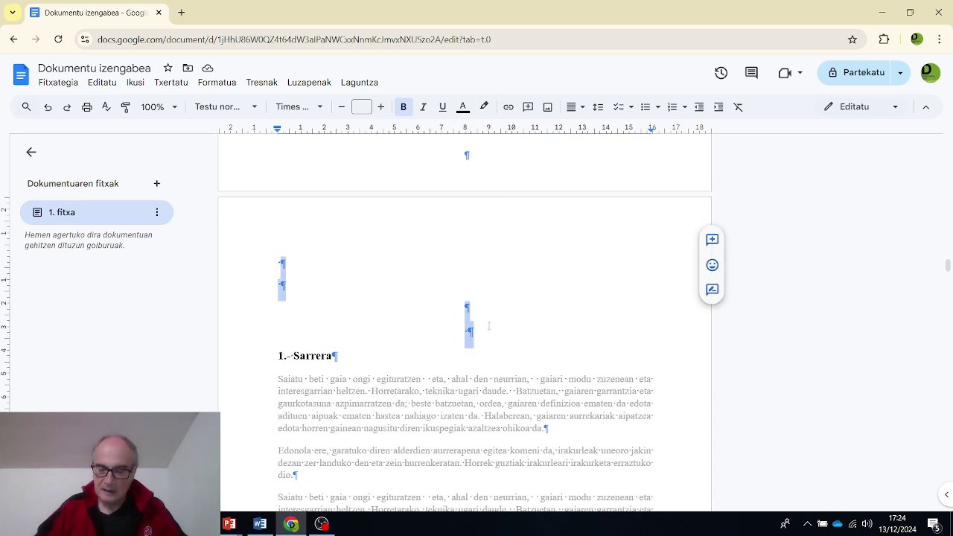
key("Delete")
Step: Check the section 4 footer below 2.- Garapena against the section 3 footer before 1.- Sarrera
scroll(485, 325, "down", 15)
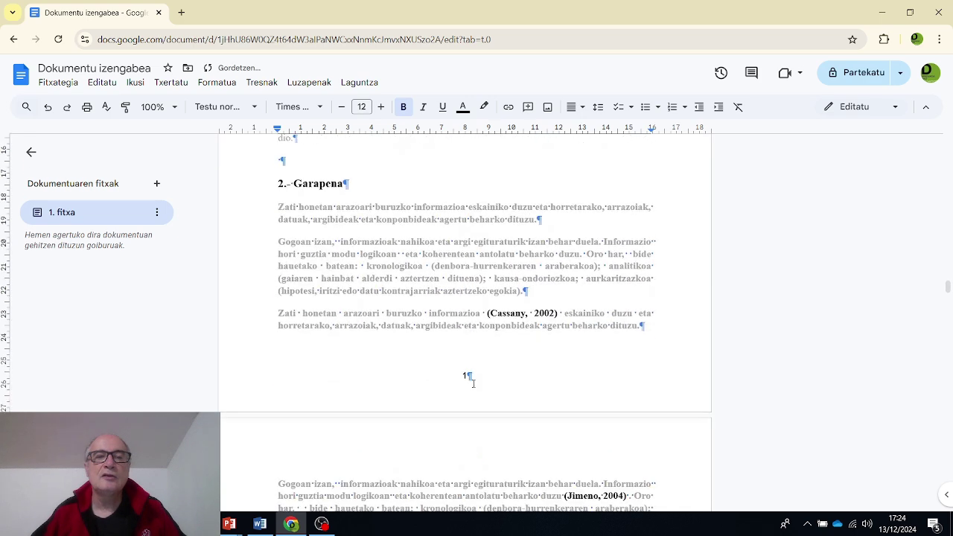
left_click(403, 193)
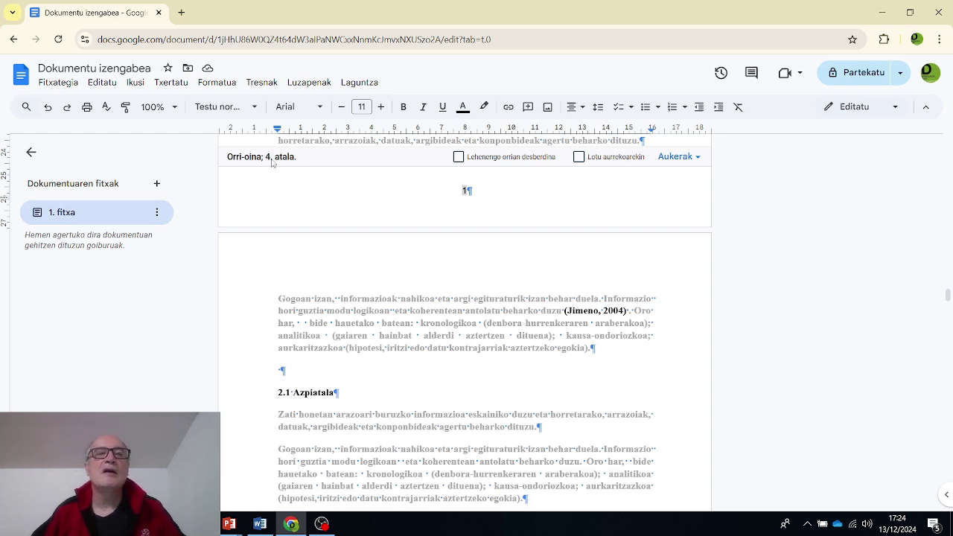
scroll(440, 203, "up", 20)
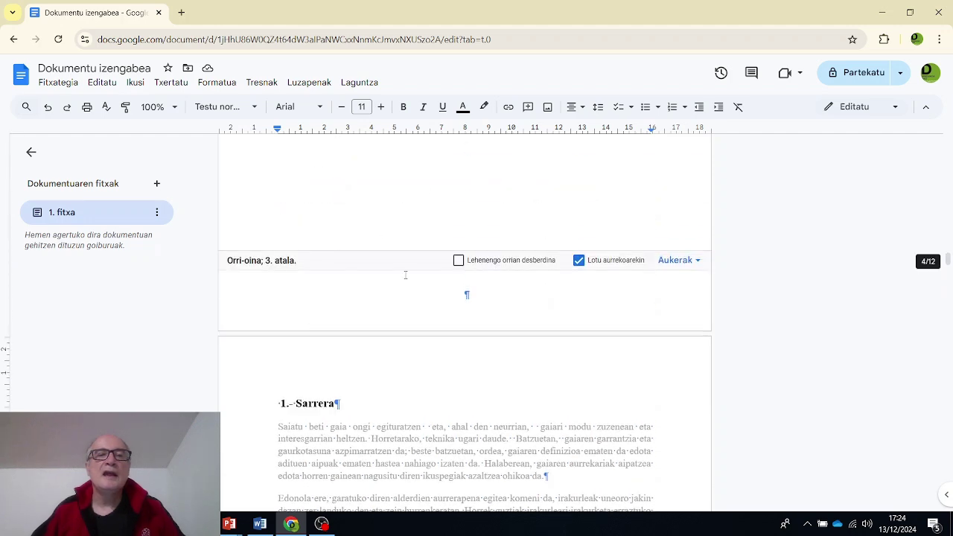
Step: Enter III in the section 3 footer before the 1.- Sarrera heading
left_click(413, 303)
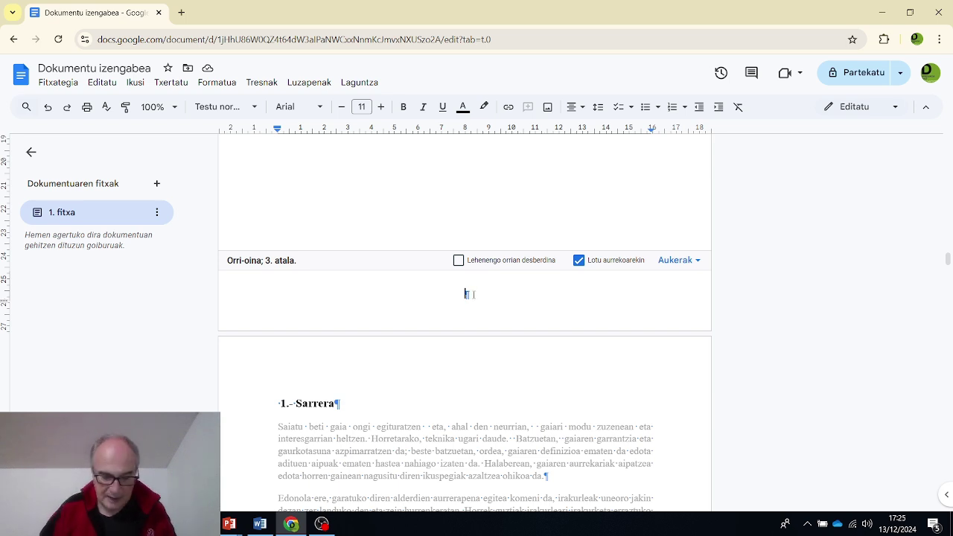
type("I")
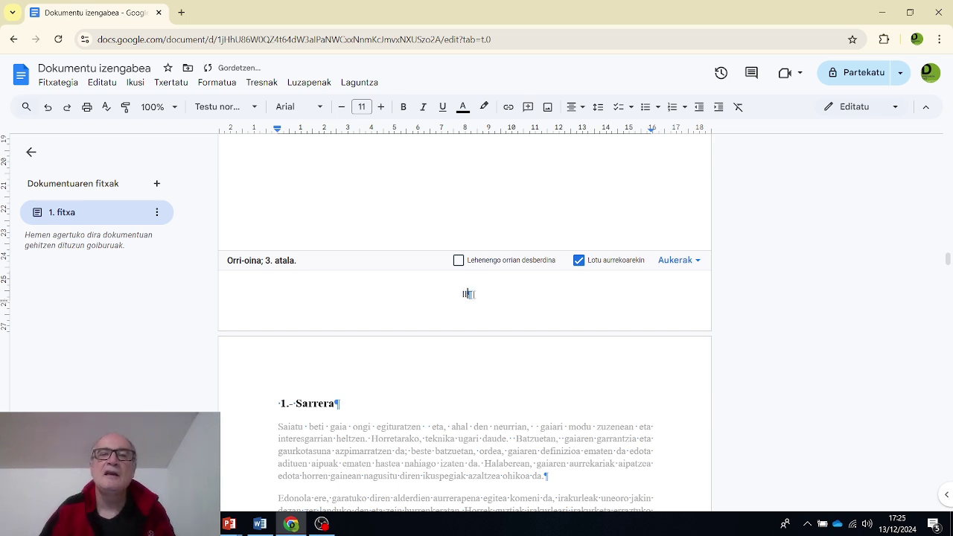
type("I")
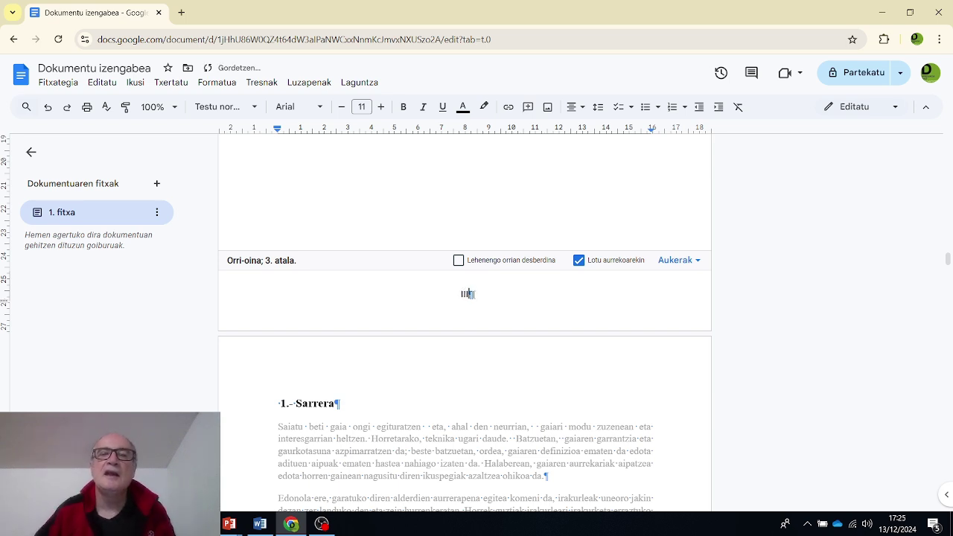
Step: Unlink the section 3 footer from the previous section and enter a centred III in it
left_click(578, 261)
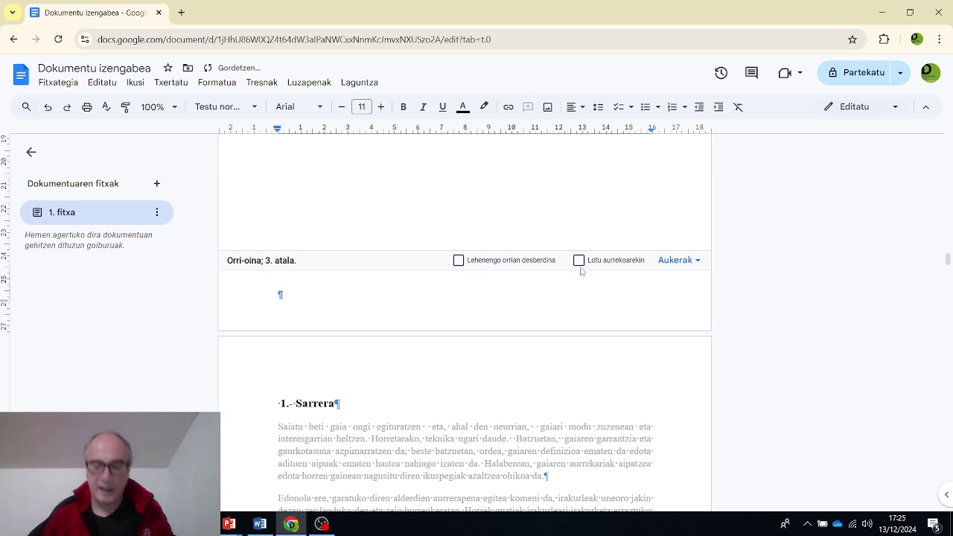
type("III")
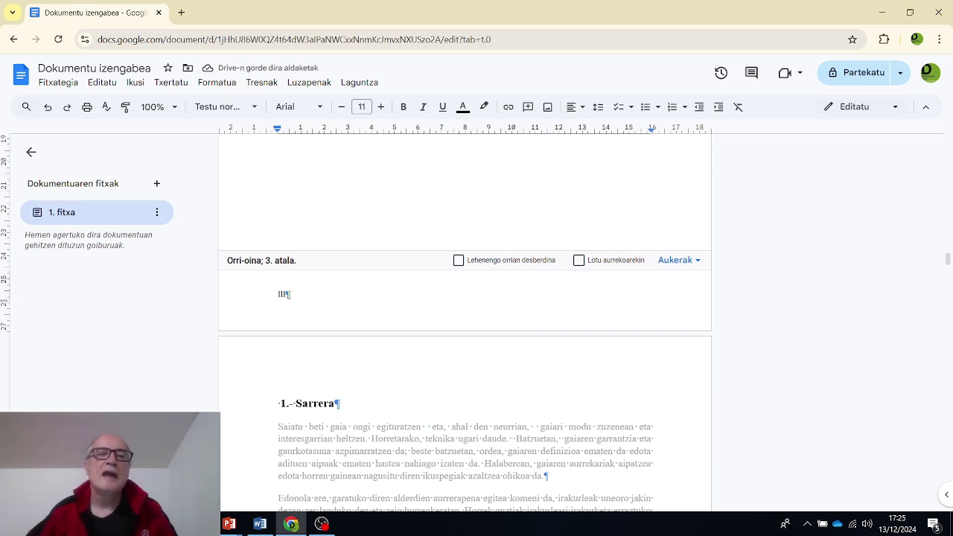
left_click(574, 107)
left_click(595, 134)
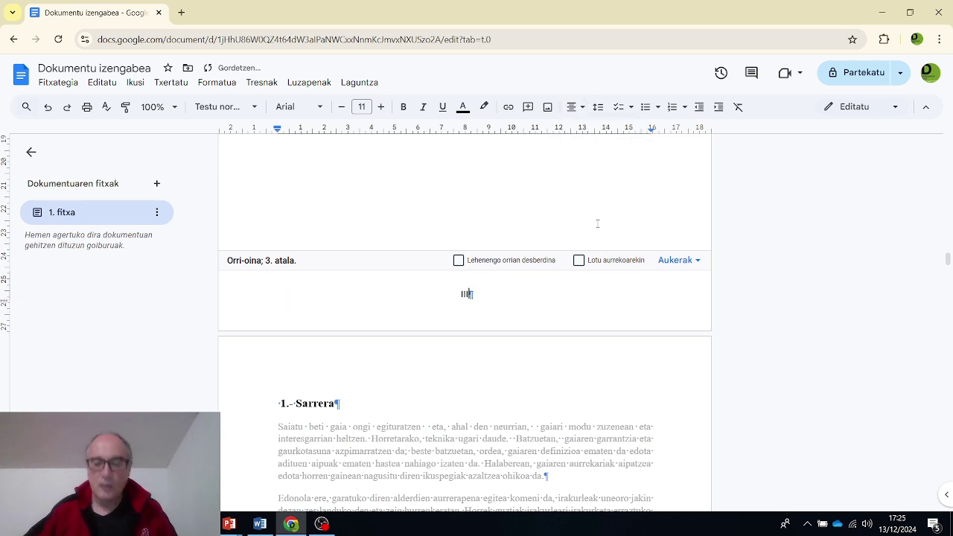
Step: Retype the section 3 footer numeral as III and replace it with lowercase iii
key("BackSpace")
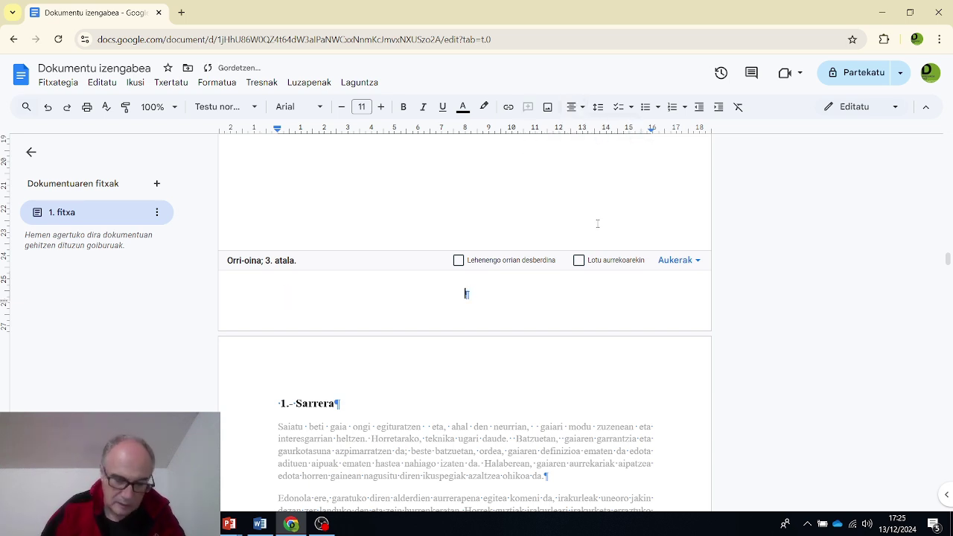
type("III")
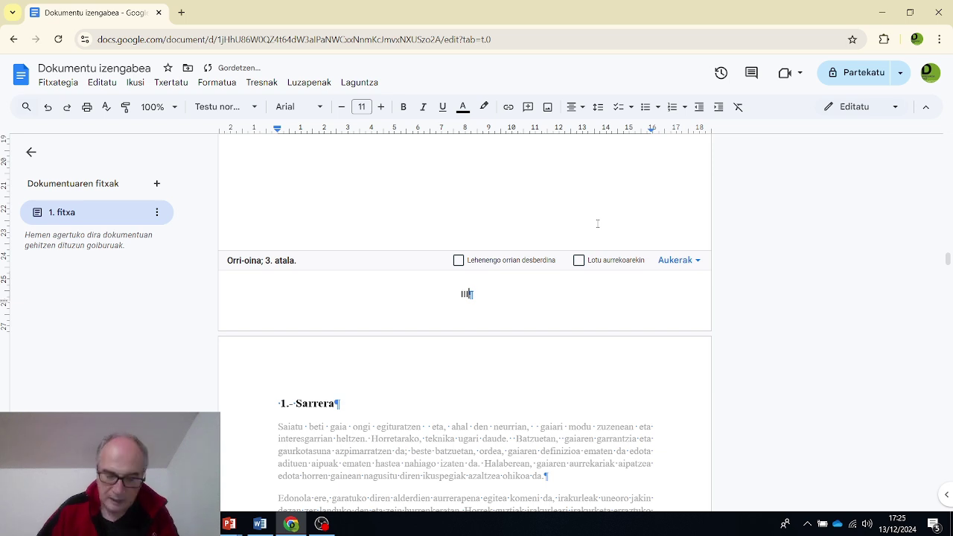
key("BackSpace")
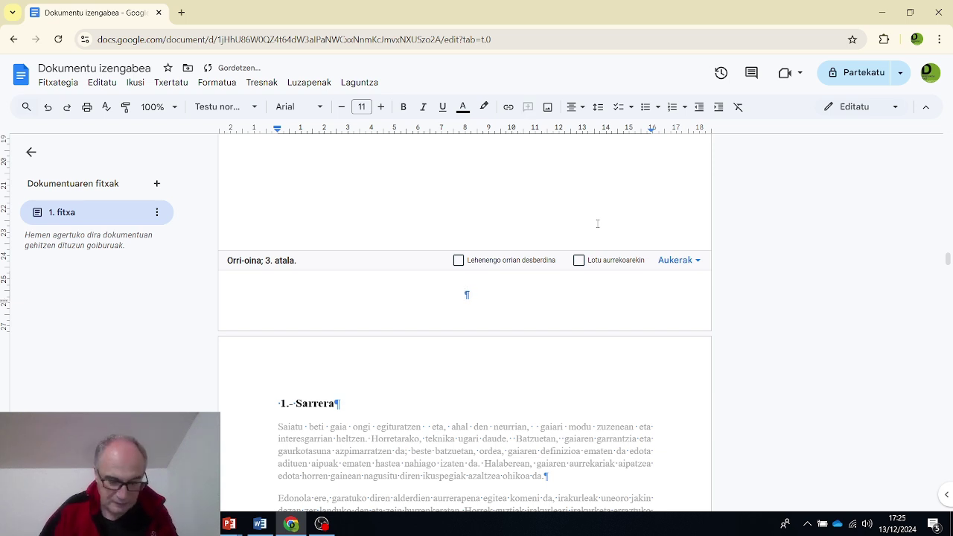
type("iii")
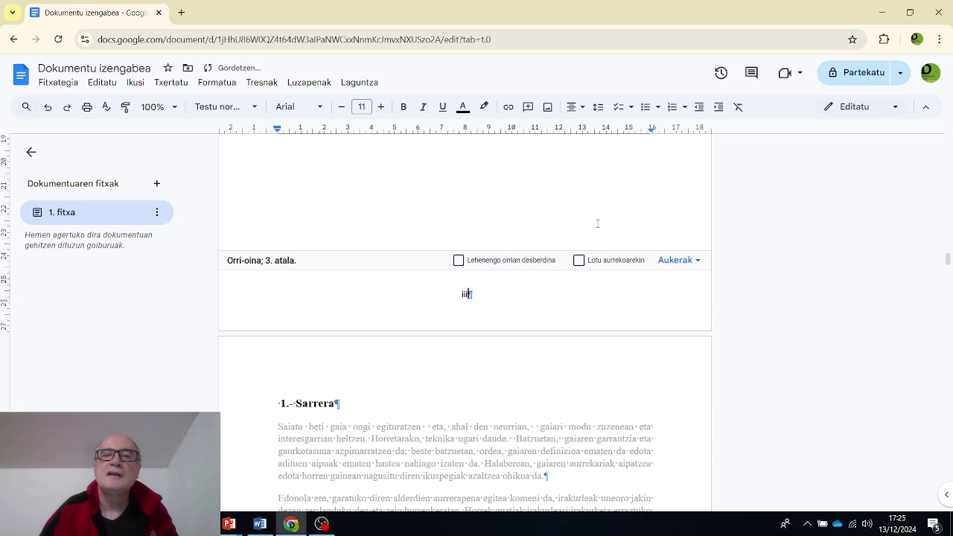
Step: Replace the section 3 footer text with the special character small Roman numeral three (iii), searching for "roman"
key("shift+Home")
key("BackSpace")
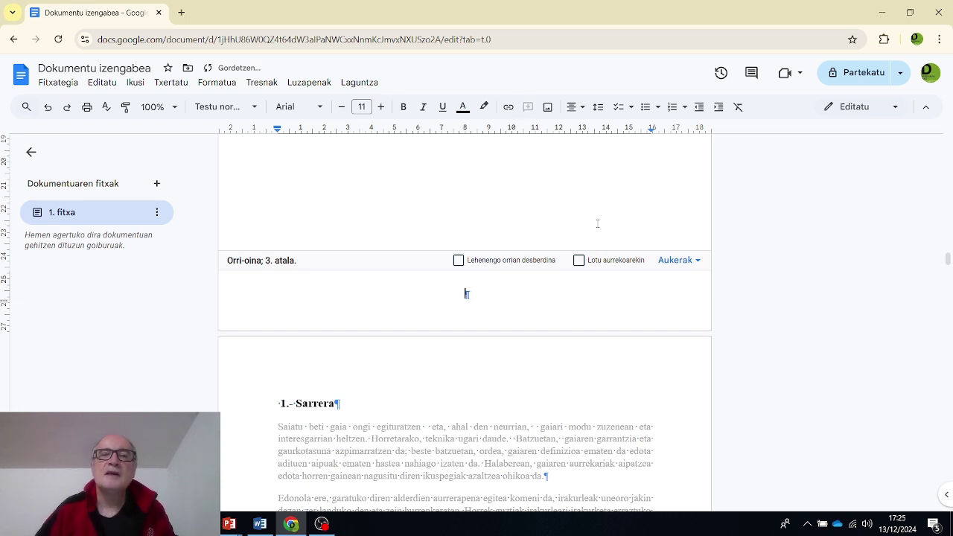
left_click(160, 83)
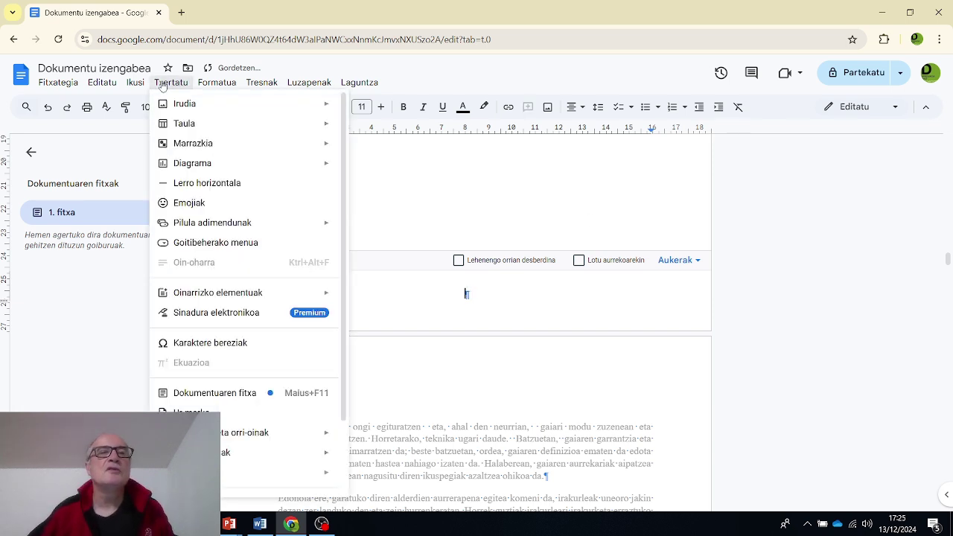
left_click(202, 342)
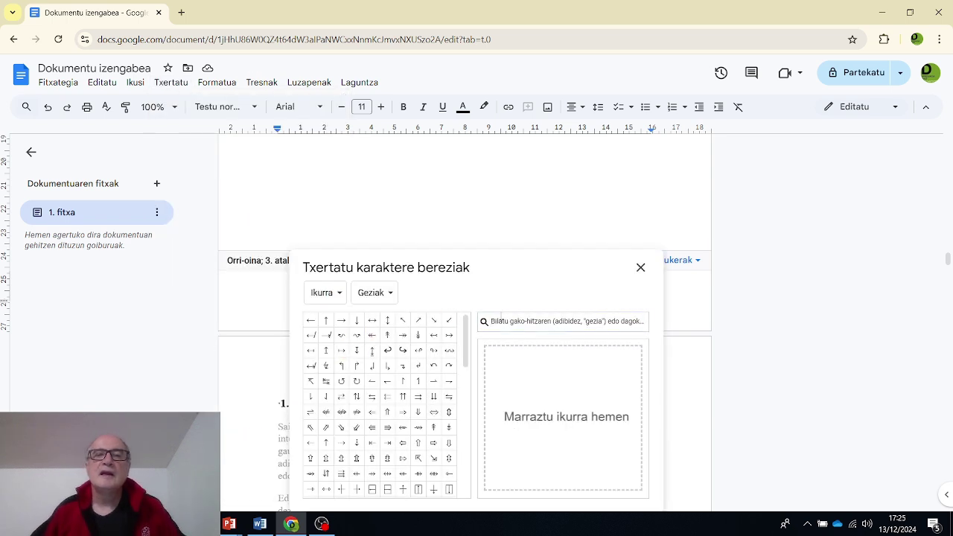
left_click(497, 321)
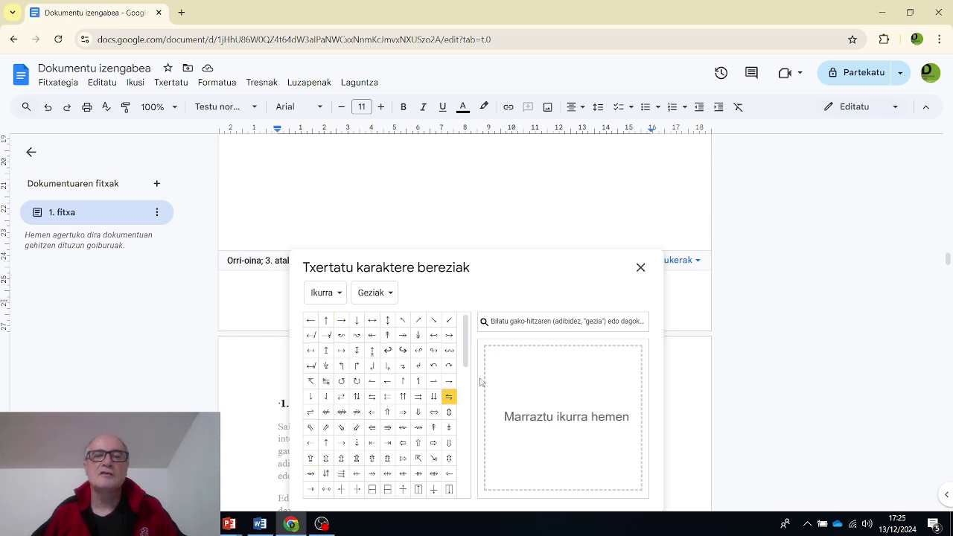
left_click(388, 297)
left_click(405, 201)
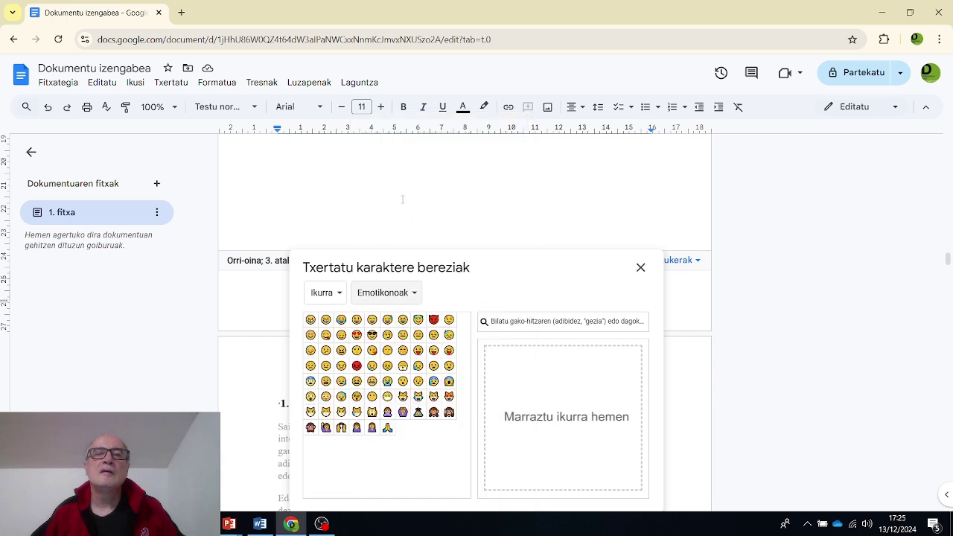
left_click(511, 322)
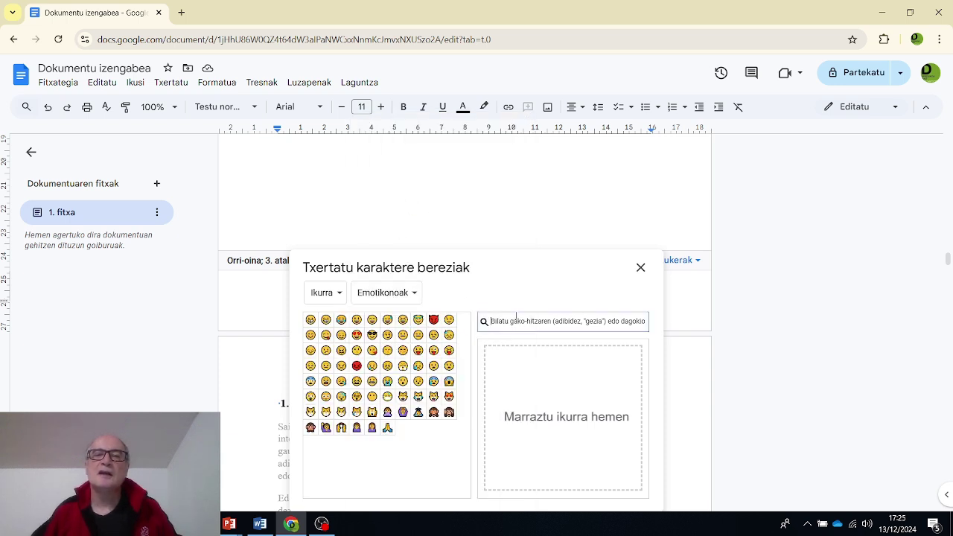
type("roman")
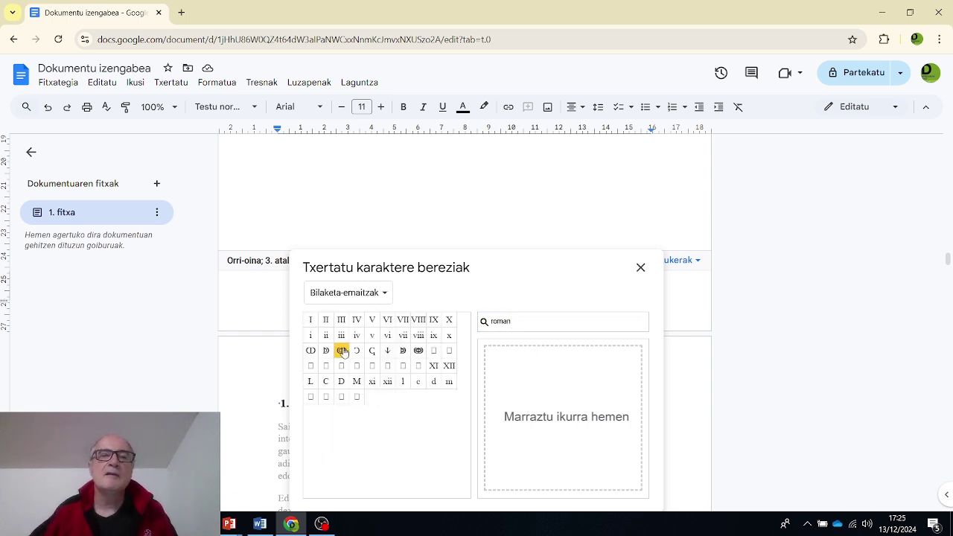
mouse_move(342, 339)
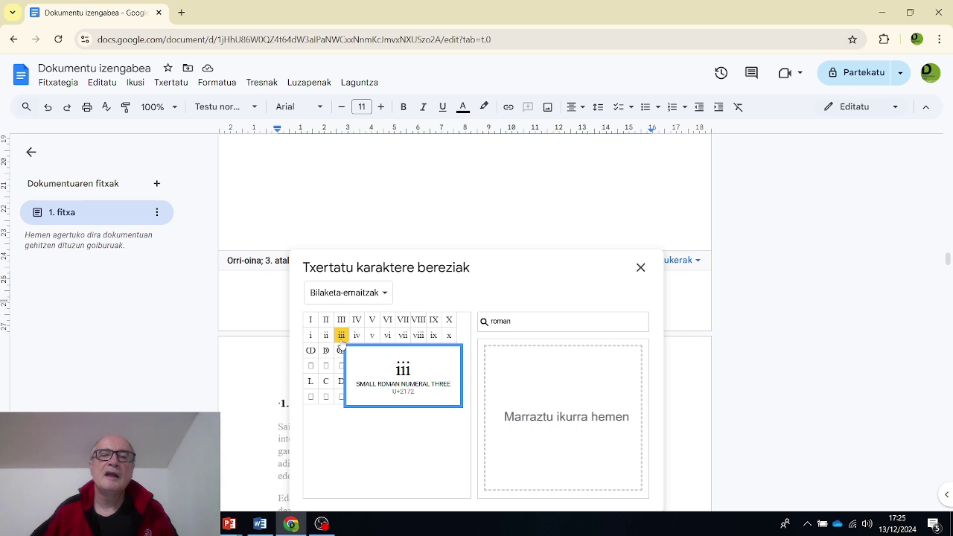
left_click(342, 337)
left_click(640, 268)
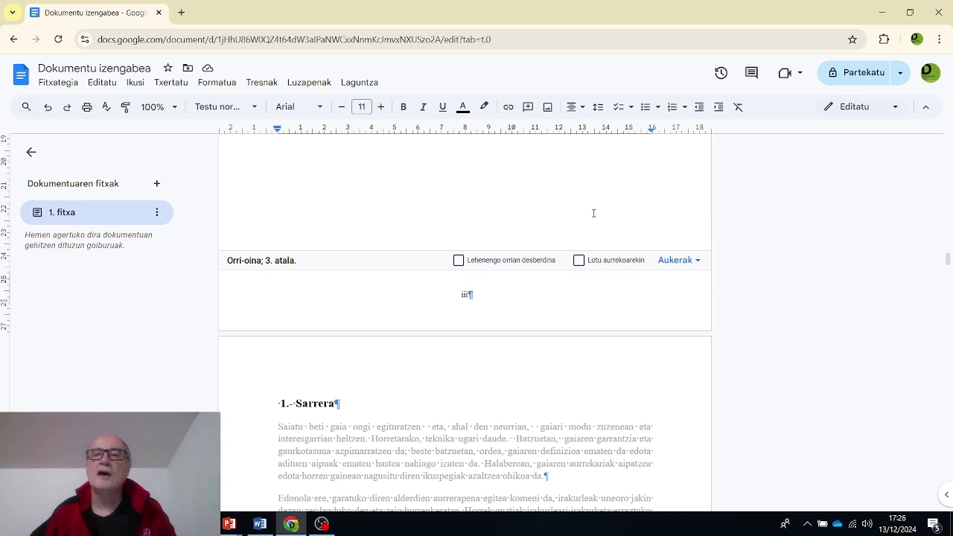
Step: Unlink the section 2 footer before the Aurkibidea page from the previous section
scroll(593, 212, "up", 5)
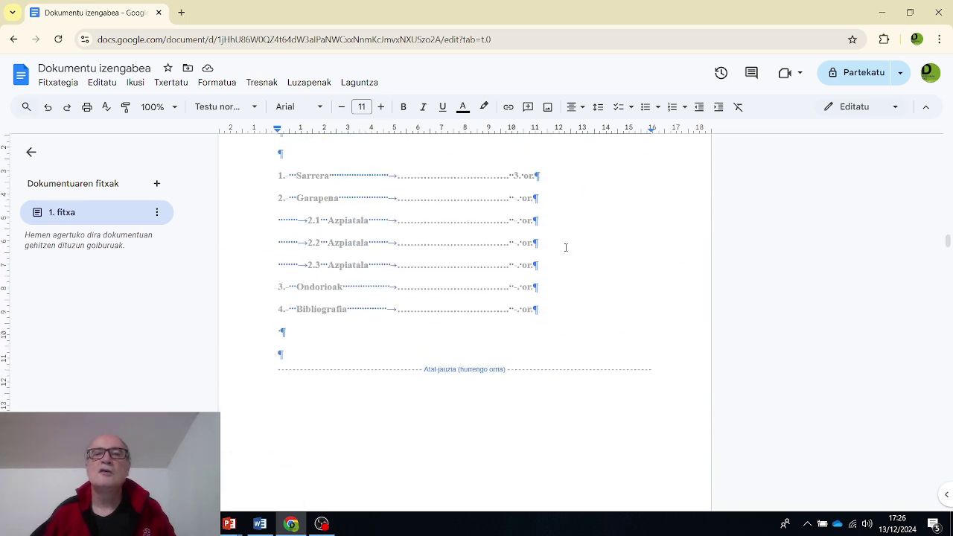
scroll(565, 247, "down", 3)
scroll(552, 249, "up", 1)
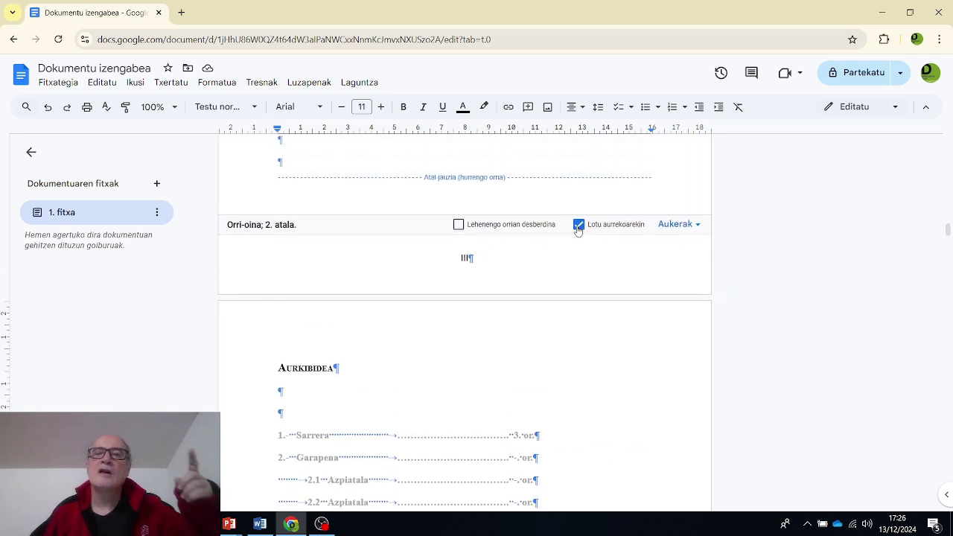
left_click(578, 226)
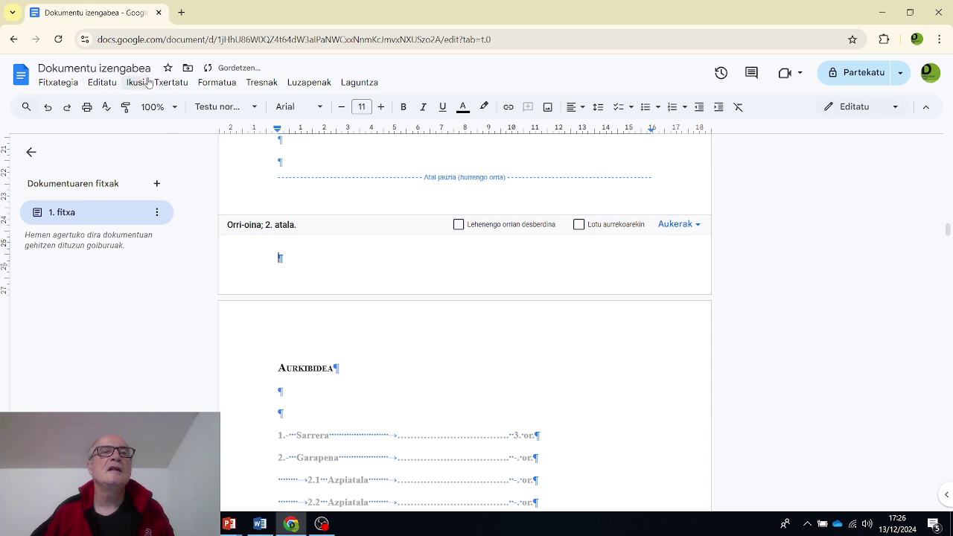
Step: Insert the special character small Roman numeral three (iii) in the section 2 footer, searching for "roman", and centre it
left_click(170, 82)
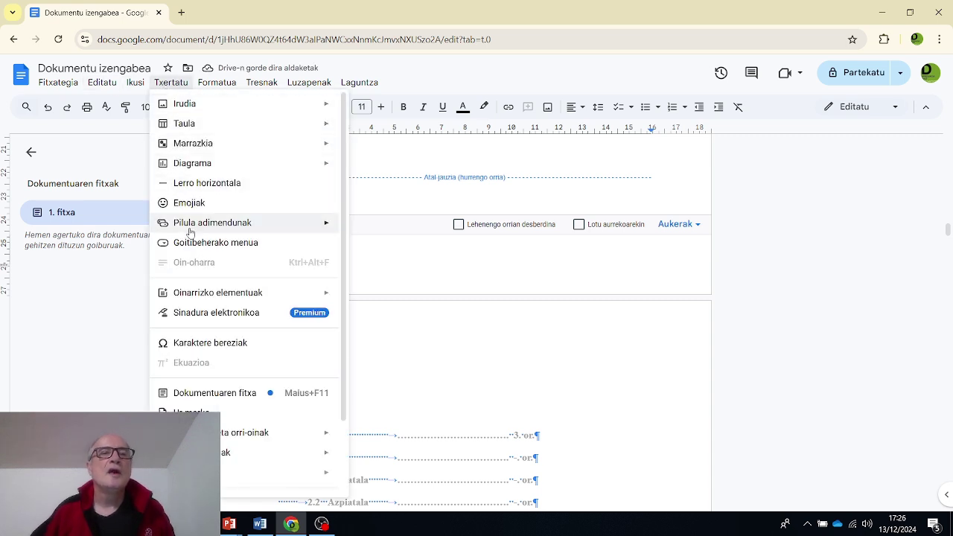
left_click(198, 347)
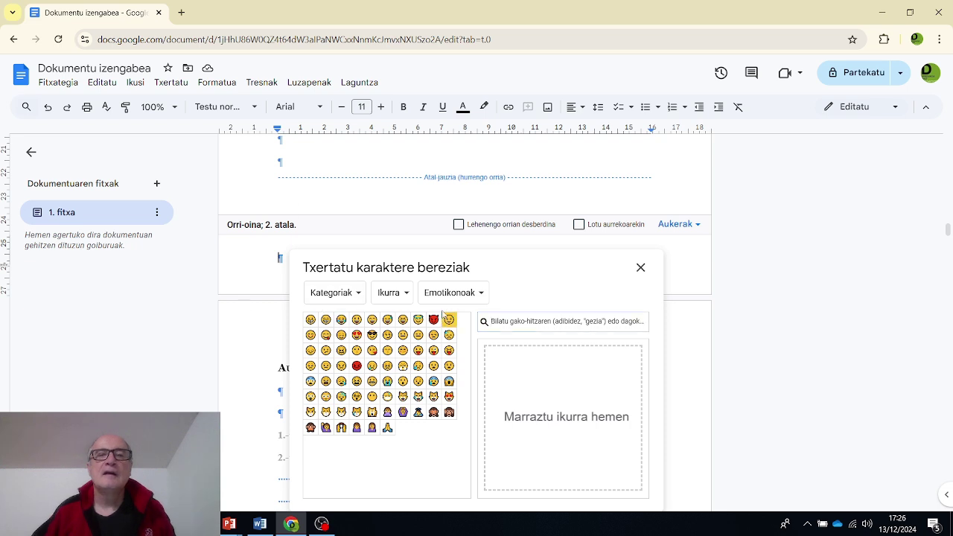
left_click(502, 322)
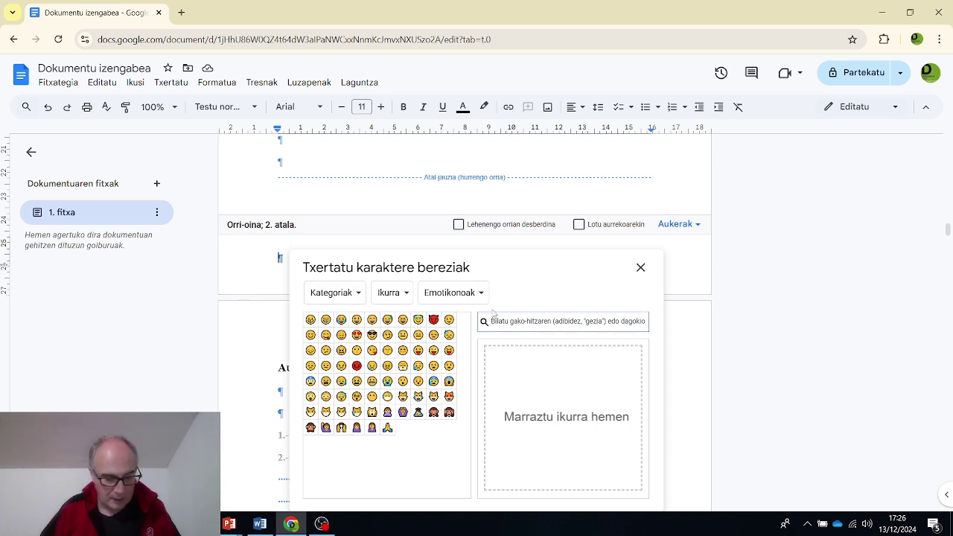
type("roman")
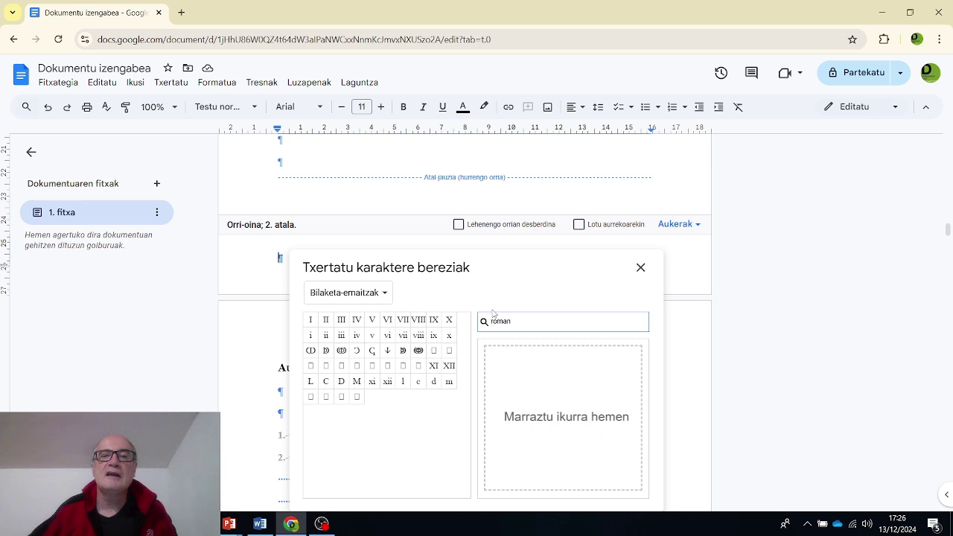
mouse_move(327, 339)
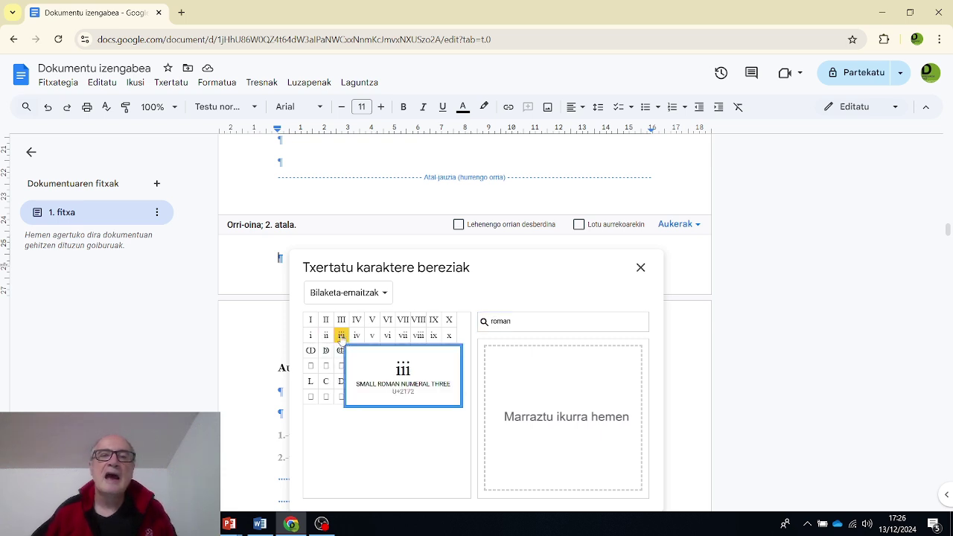
left_click(341, 335)
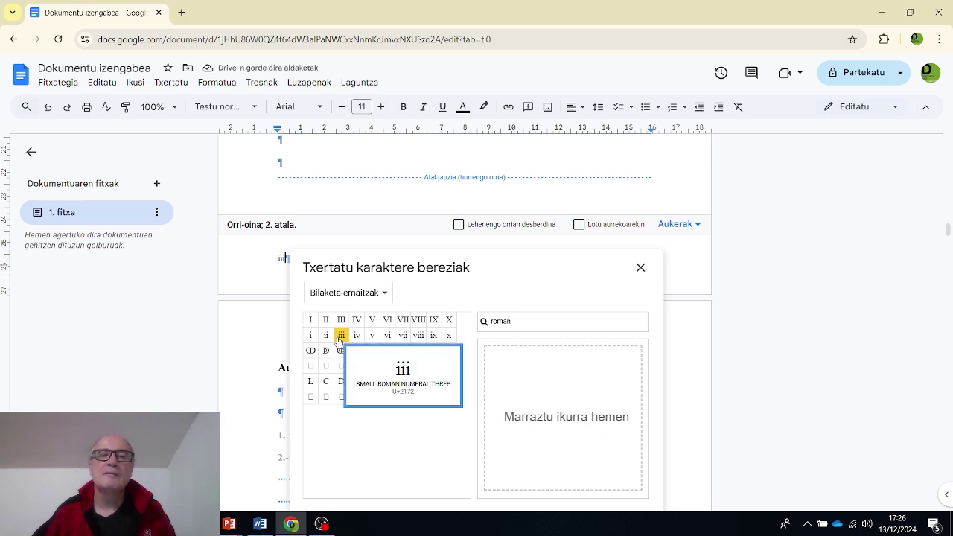
left_click(640, 268)
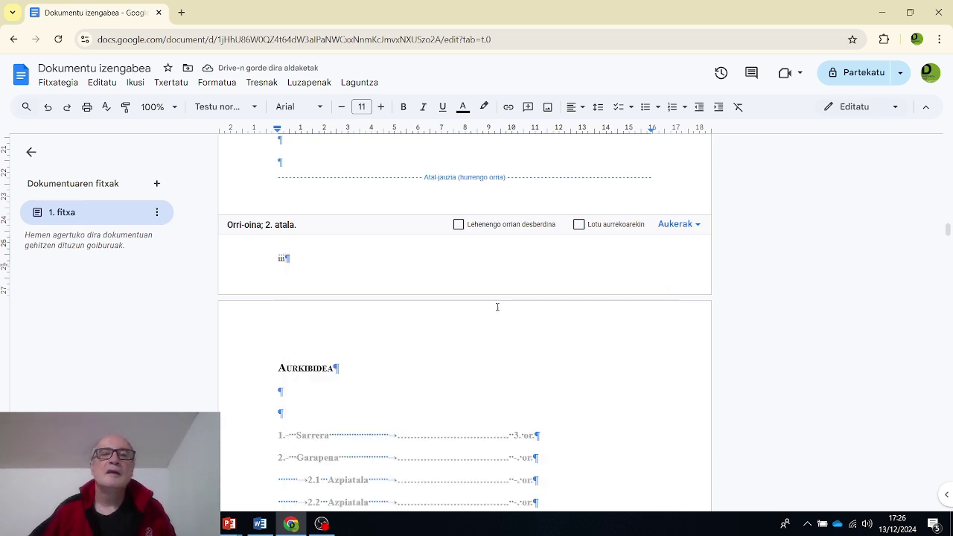
scroll(425, 270, "up", 1)
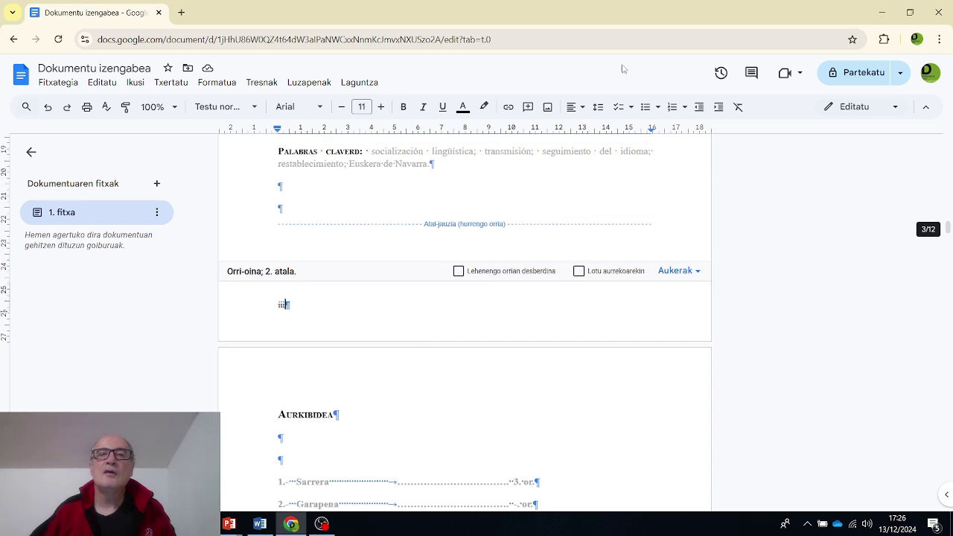
left_click(582, 110)
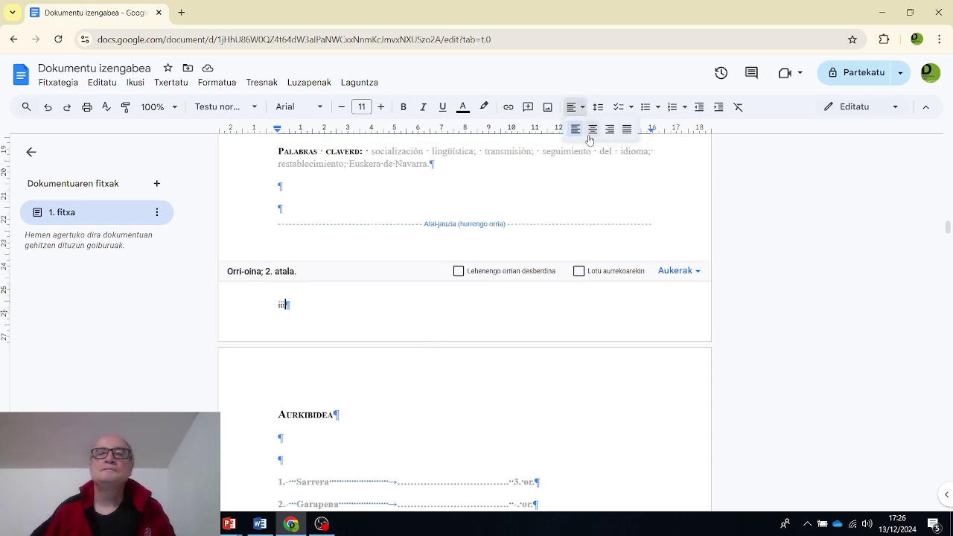
left_click(591, 130)
Step: Replace the numeral in the section 1 footer with the special character small Roman numeral two (ii), searching for "roman"
scroll(503, 335, "up", 10)
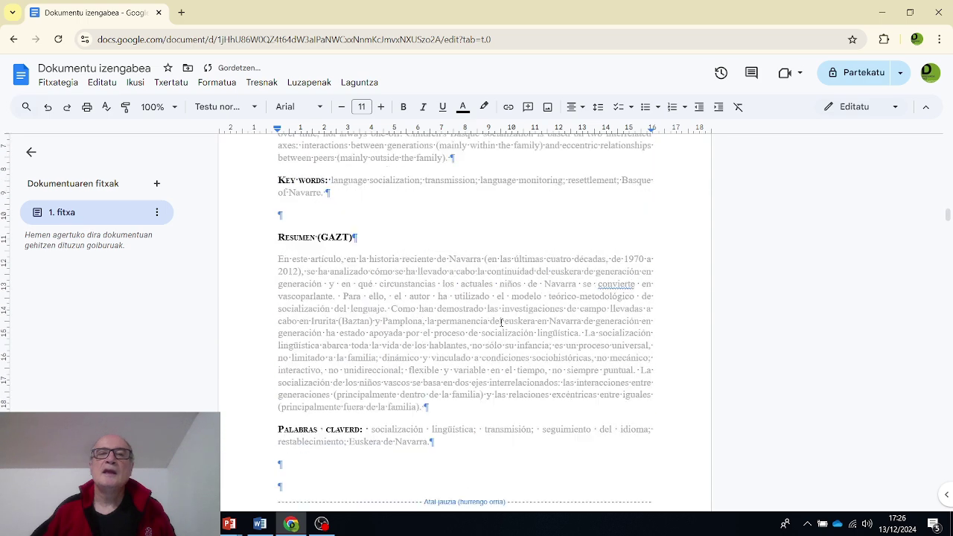
scroll(484, 317, "up", 1)
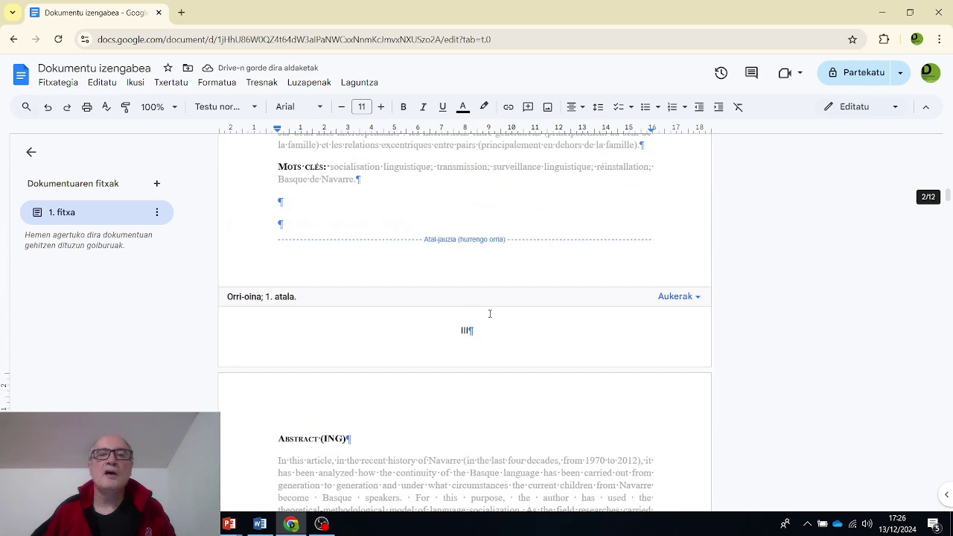
left_click(477, 353)
left_click_drag(483, 330, 462, 331)
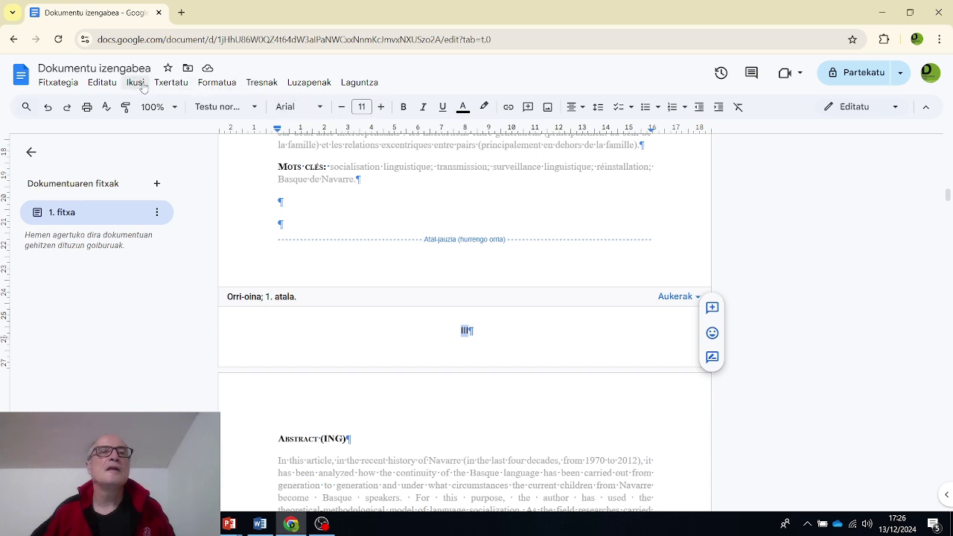
left_click(170, 82)
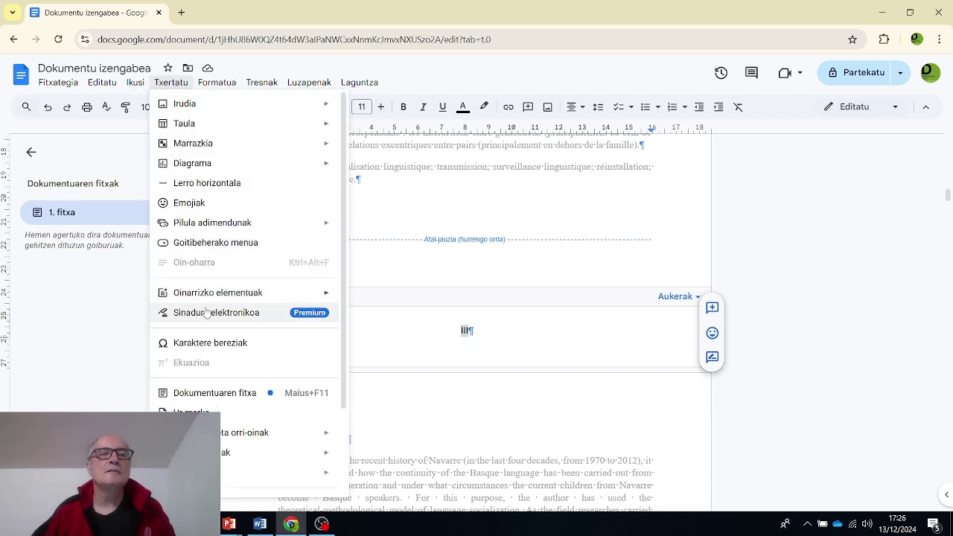
left_click(187, 344)
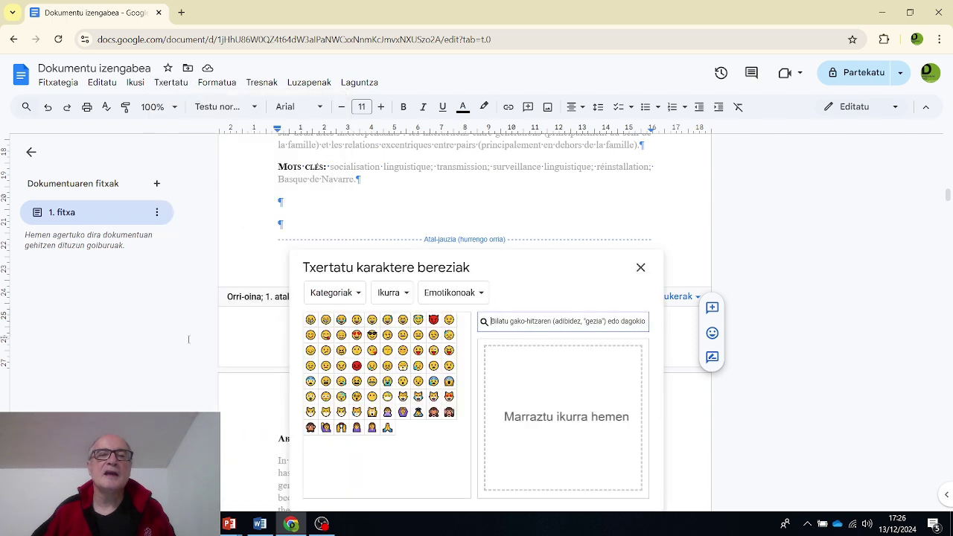
left_click(536, 323)
type("roman")
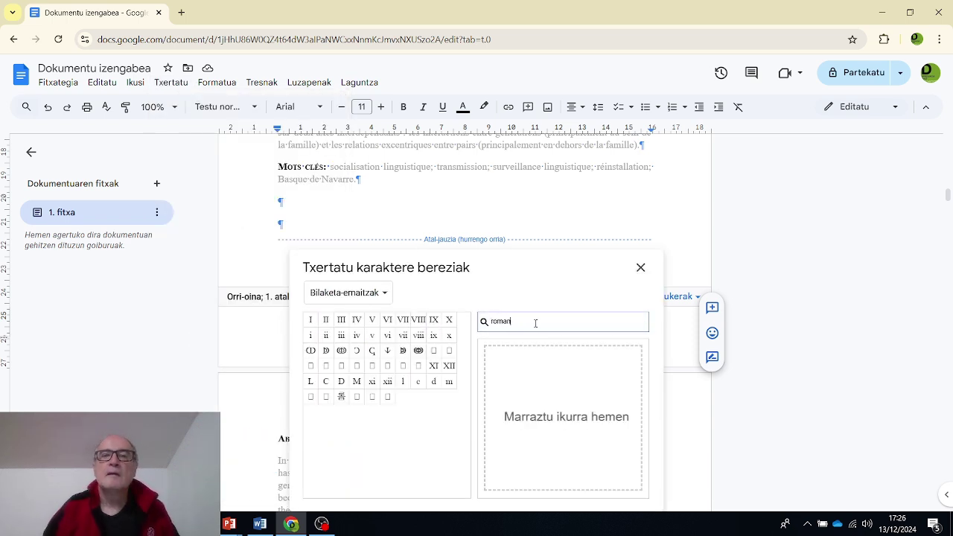
left_click(318, 348)
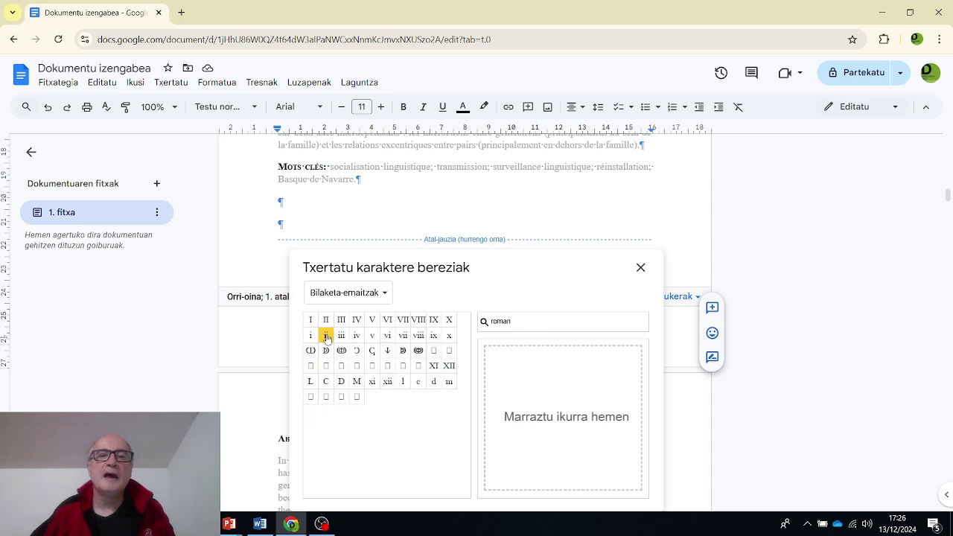
left_click(640, 268)
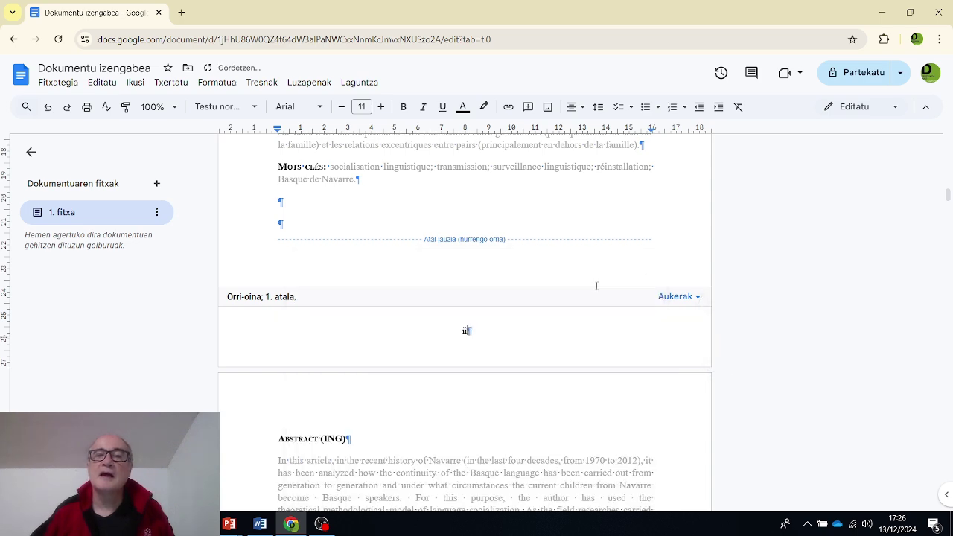
Step: Review the front-matter footers from the cover page through the abstract pages to the end of the Aurkibidea page
scroll(525, 285, "up", 10)
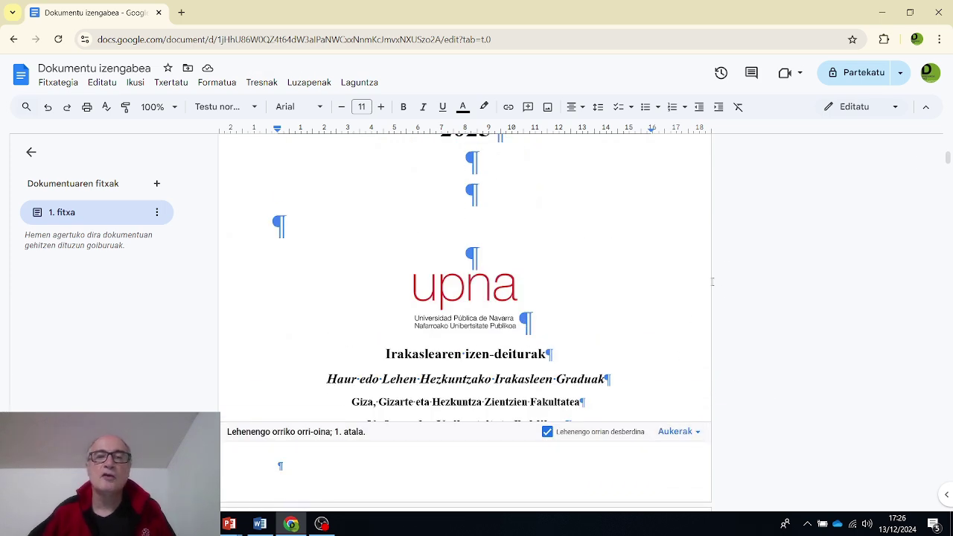
scroll(510, 432, "down", 7)
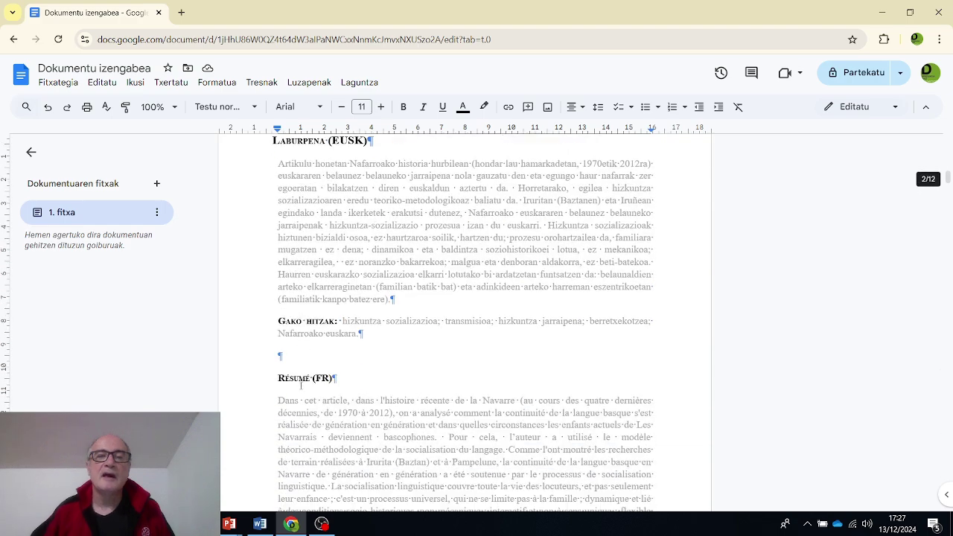
scroll(301, 384, "down", 6)
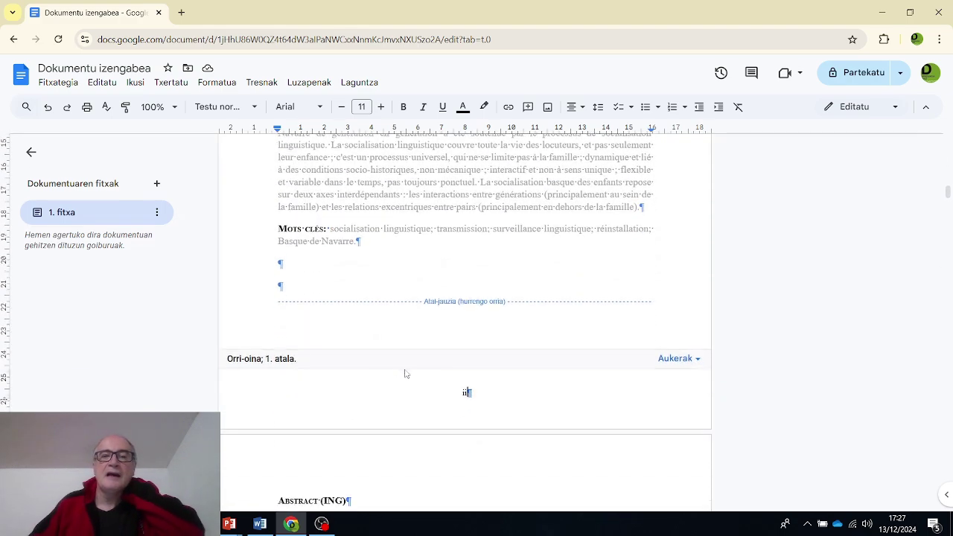
left_click(491, 265)
scroll(484, 312, "down", 6)
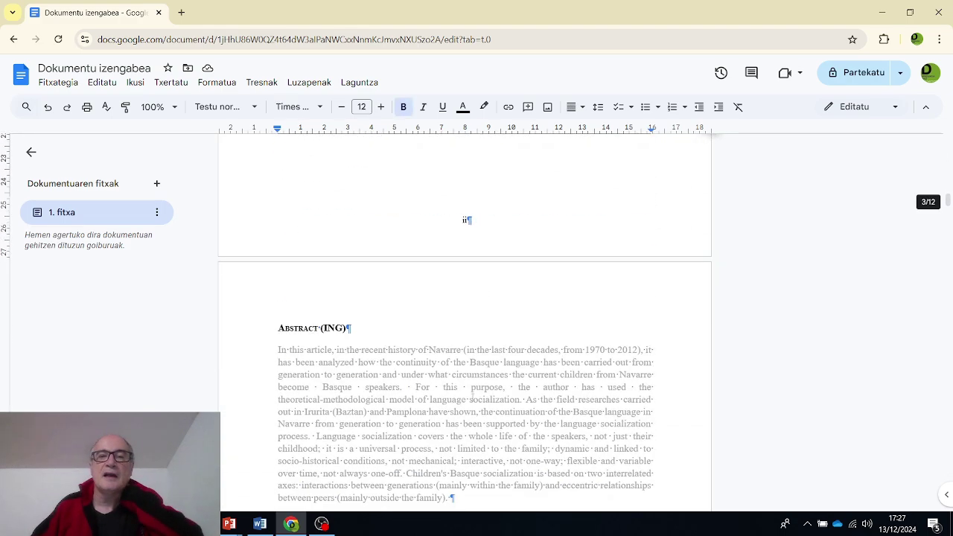
scroll(471, 398, "down", 3)
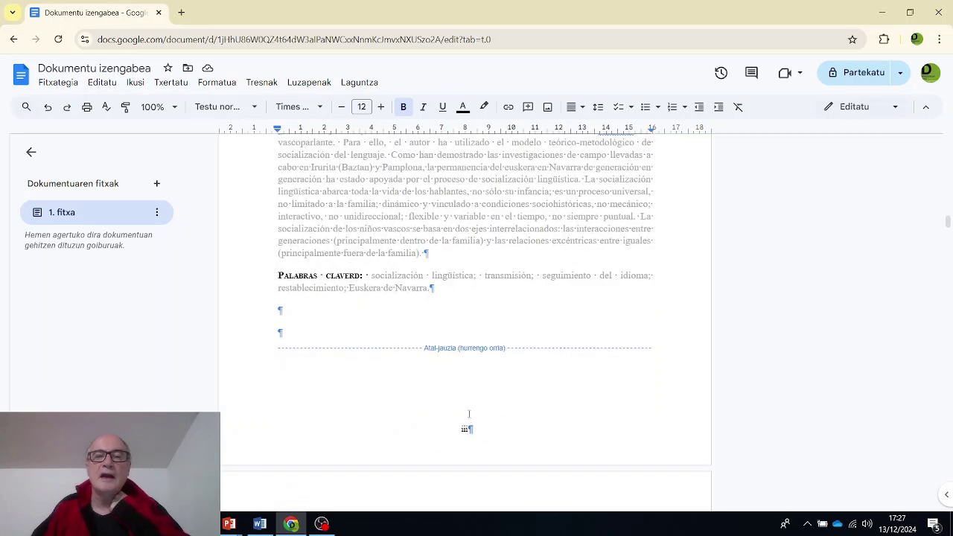
scroll(469, 414, "down", 8)
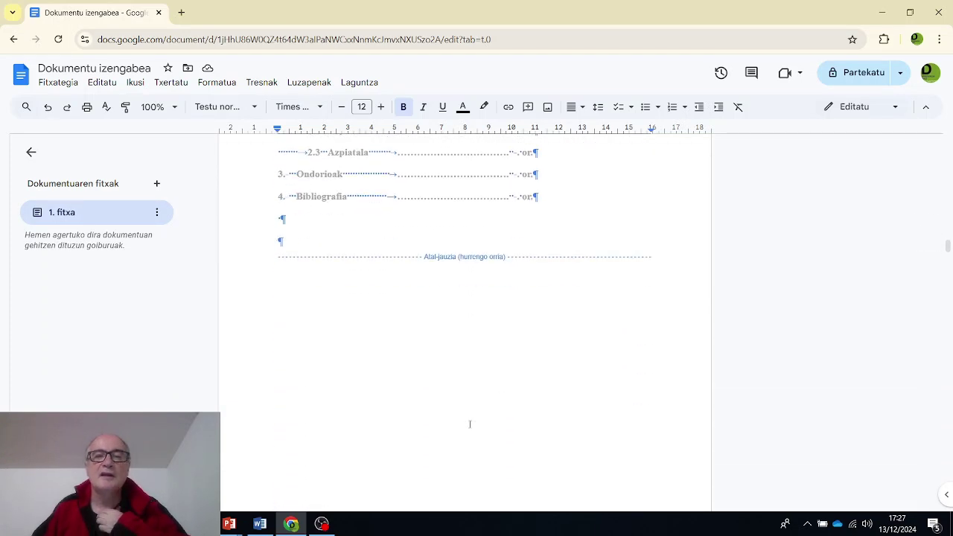
scroll(469, 424, "down", 6)
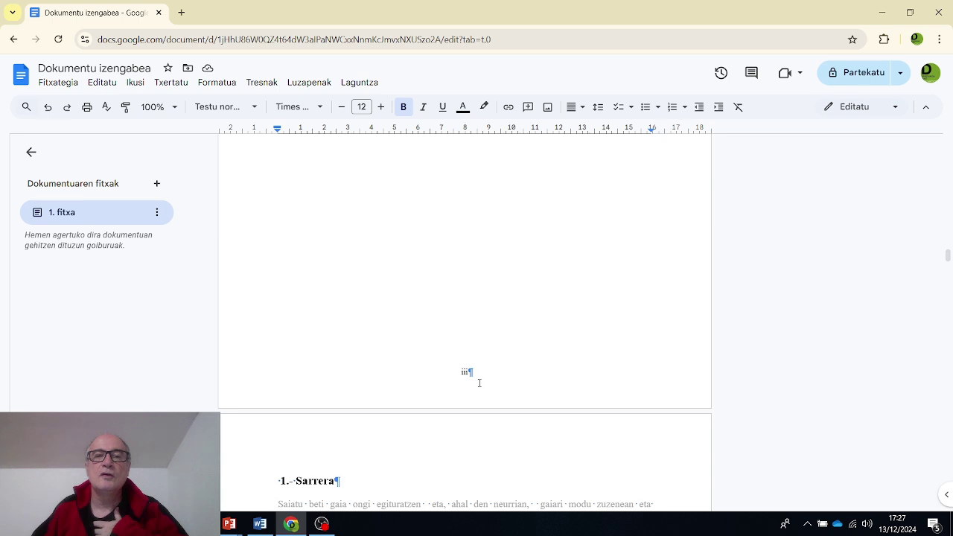
Step: Replace the section 3 footer numeral with the special character small Roman numeral four (iv), searching for "roman", and centre it
double_click(474, 374)
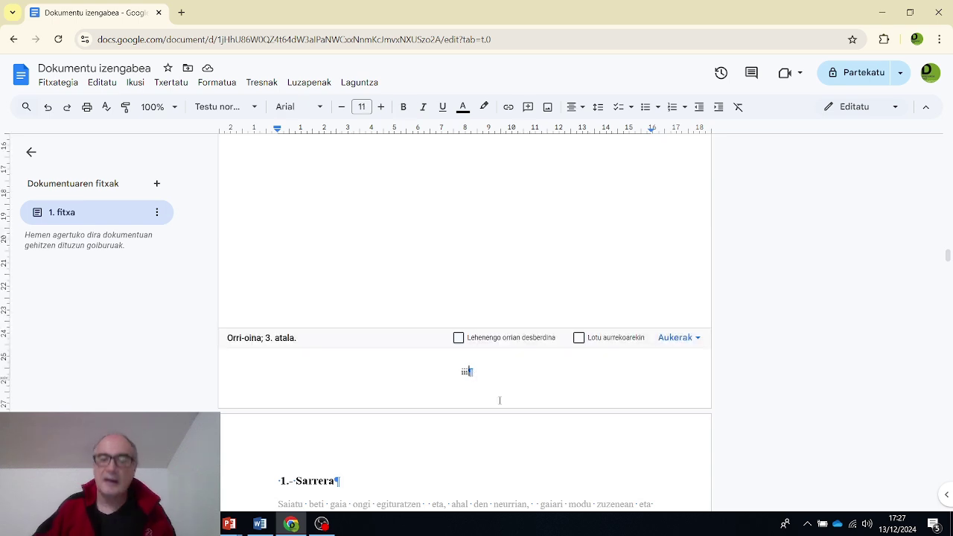
left_click(169, 83)
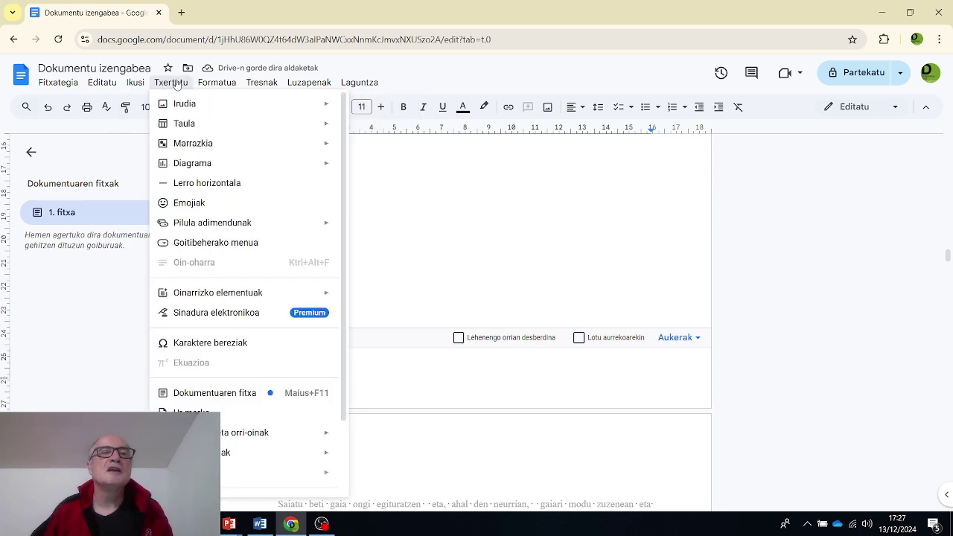
left_click(196, 345)
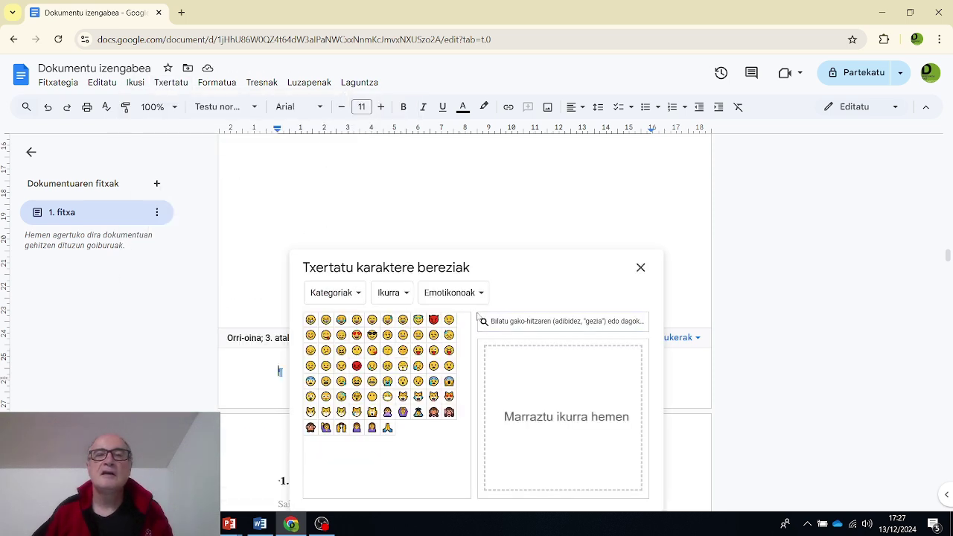
type("roman")
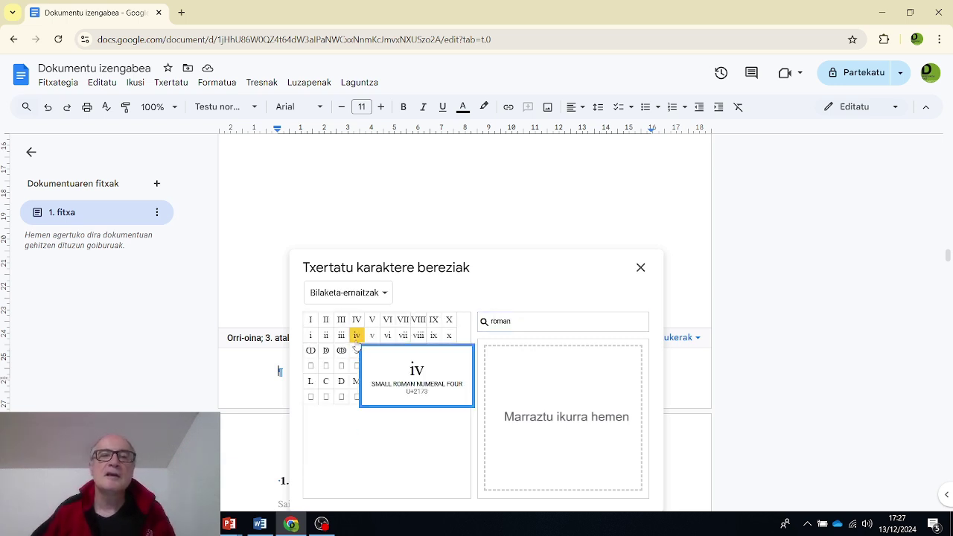
left_click(356, 335)
left_click(640, 267)
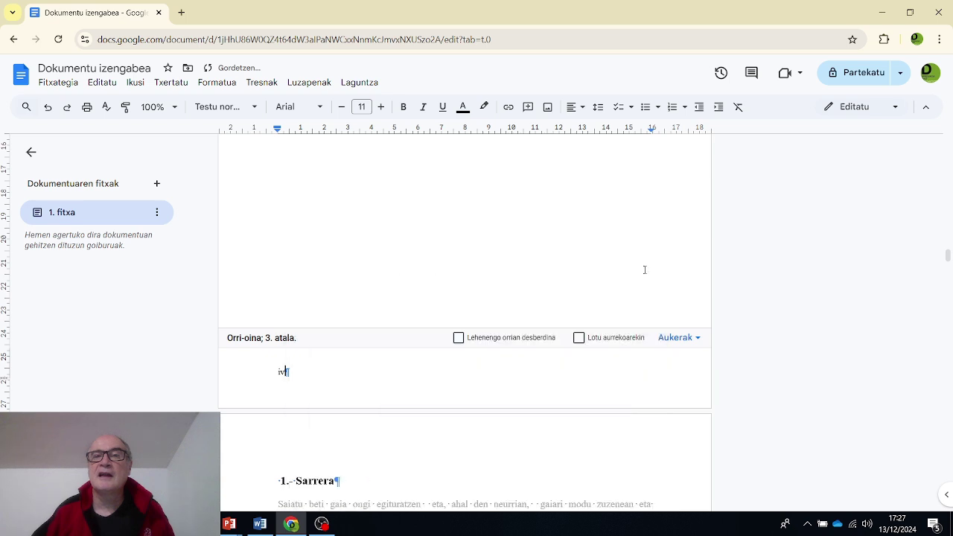
scroll(523, 355, "down", 2)
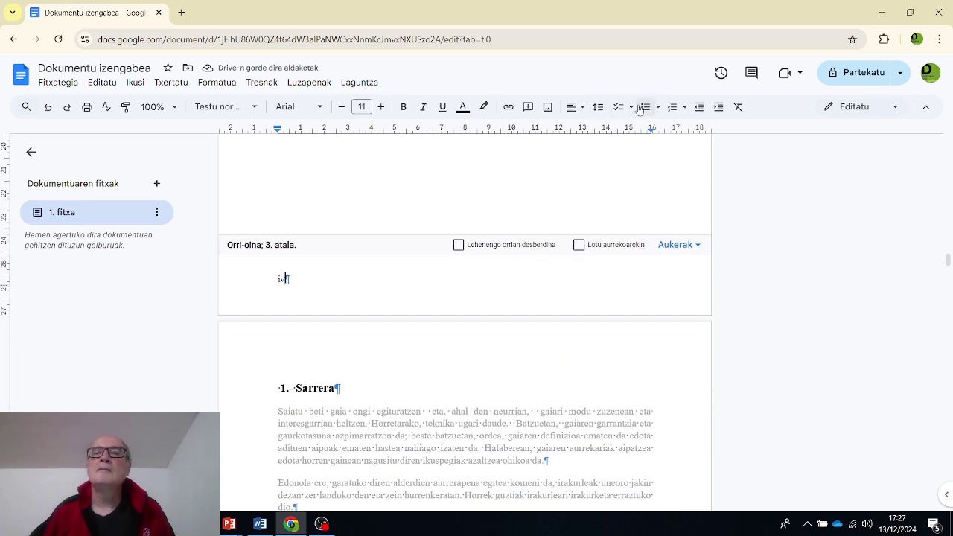
left_click(584, 108)
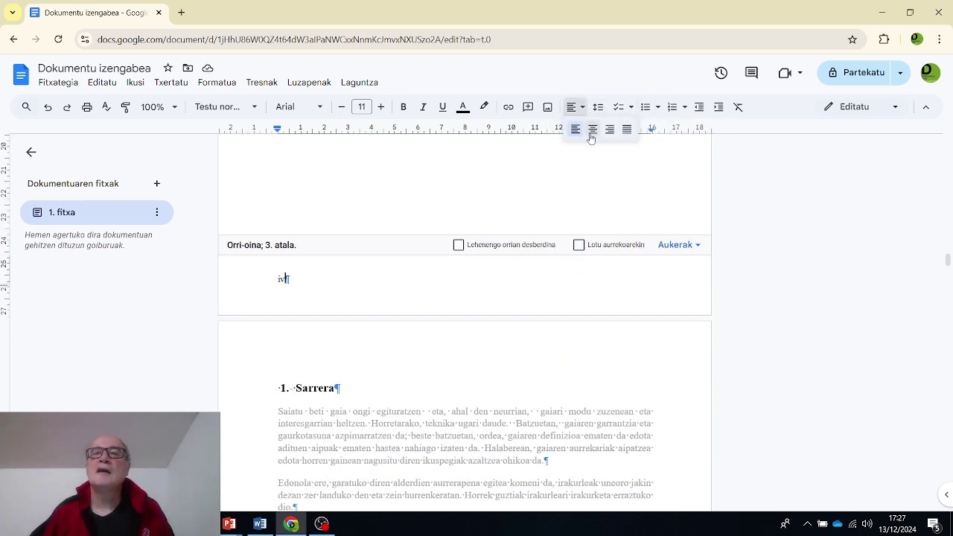
left_click(591, 130)
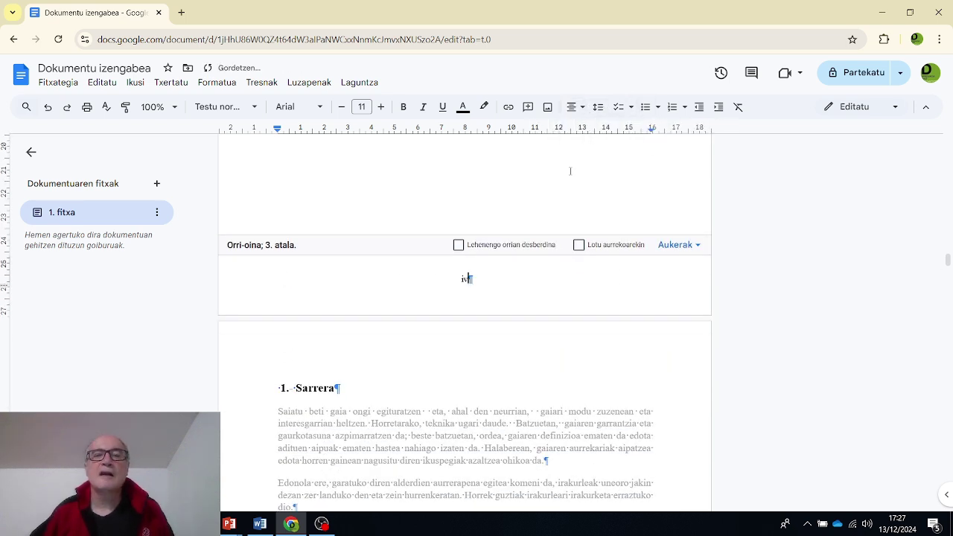
left_click(484, 223)
Step: Check the page numbering from the Sarrera page onwards, and look back over the front-matter pages
scroll(470, 417, "down", 5)
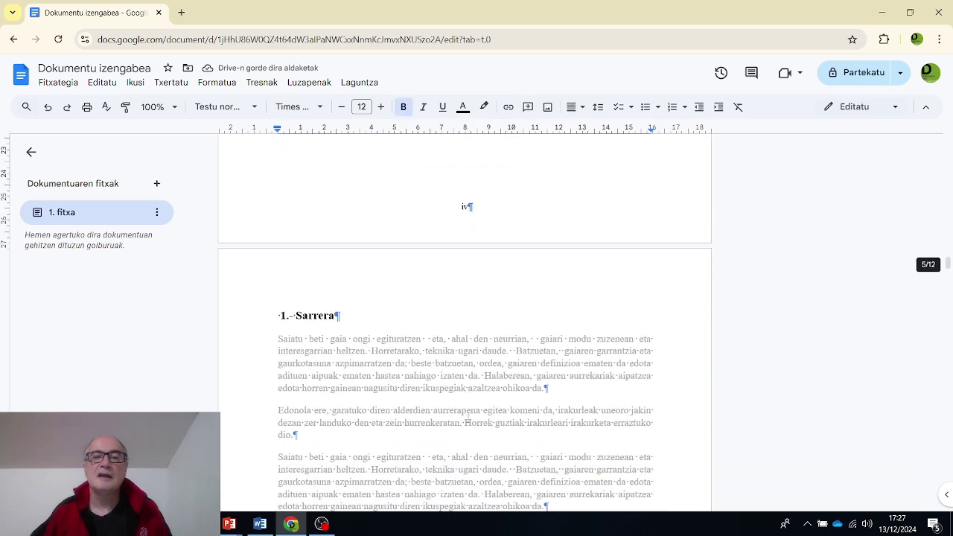
scroll(464, 422, "down", 10)
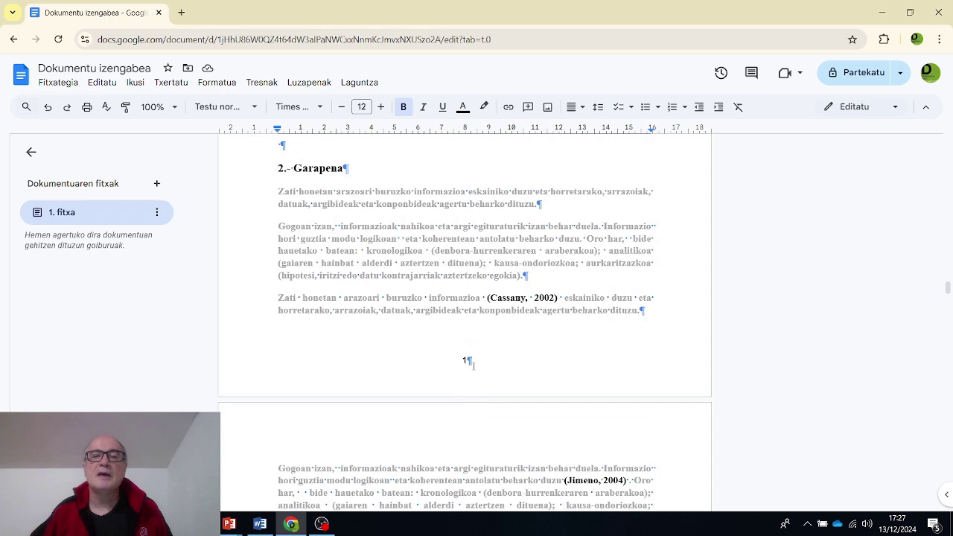
scroll(469, 364, "down", 10)
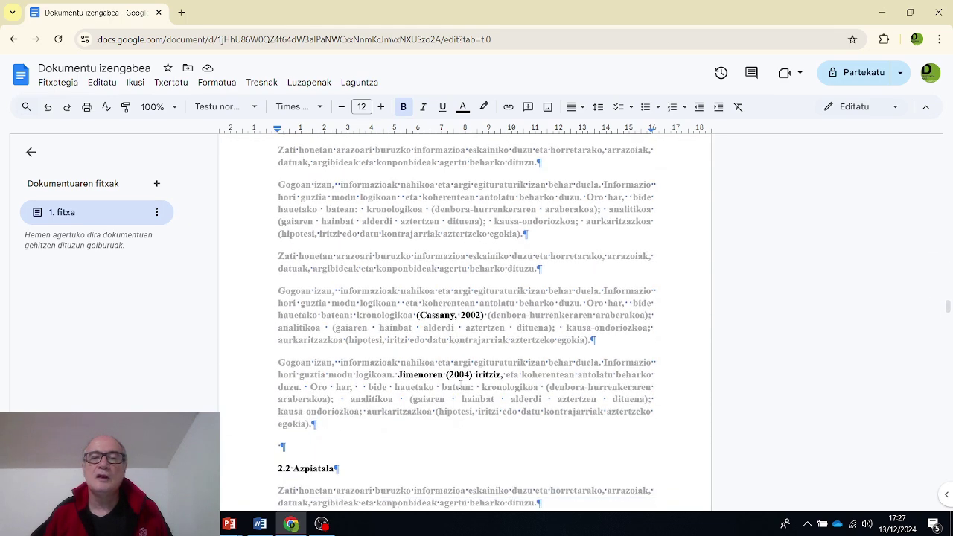
scroll(439, 380, "down", 1)
scroll(476, 382, "up", 15)
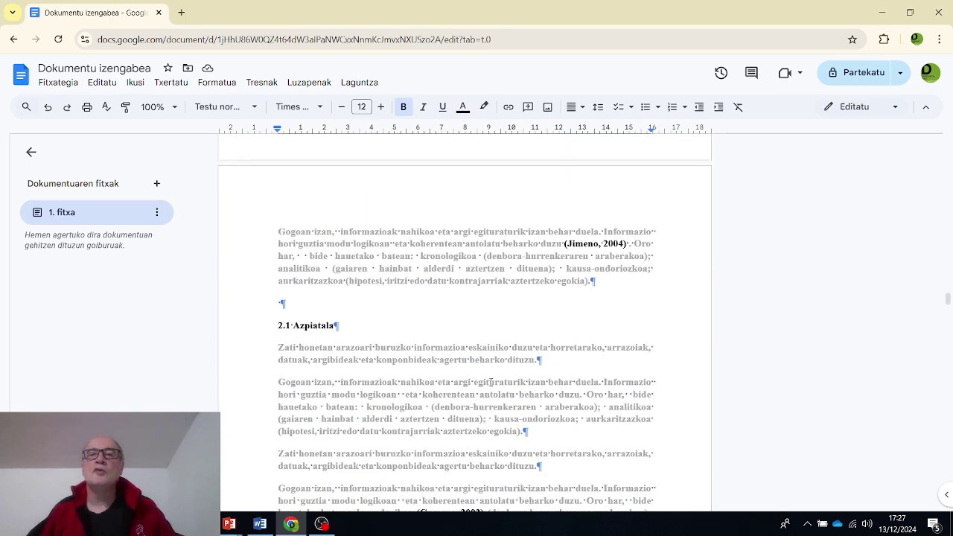
scroll(492, 374, "up", 12)
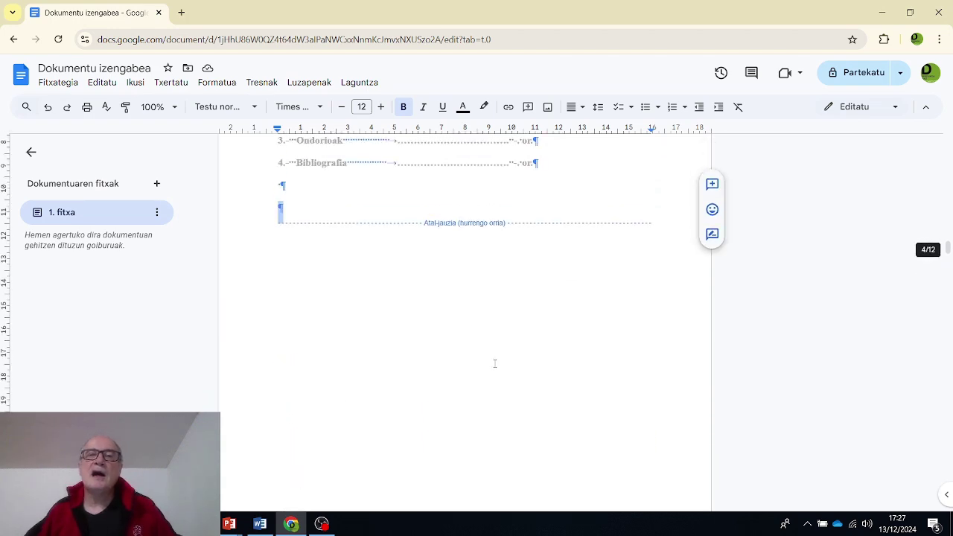
scroll(494, 363, "up", 5)
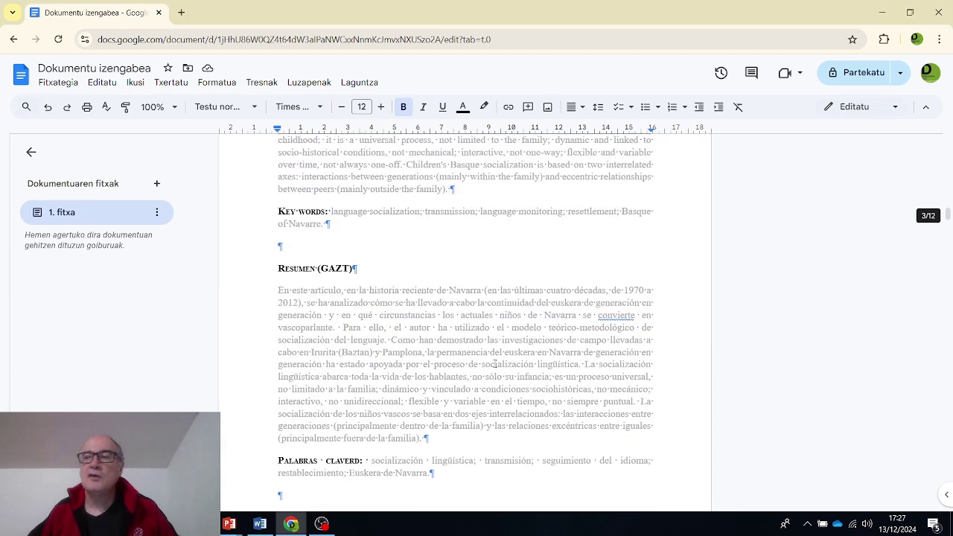